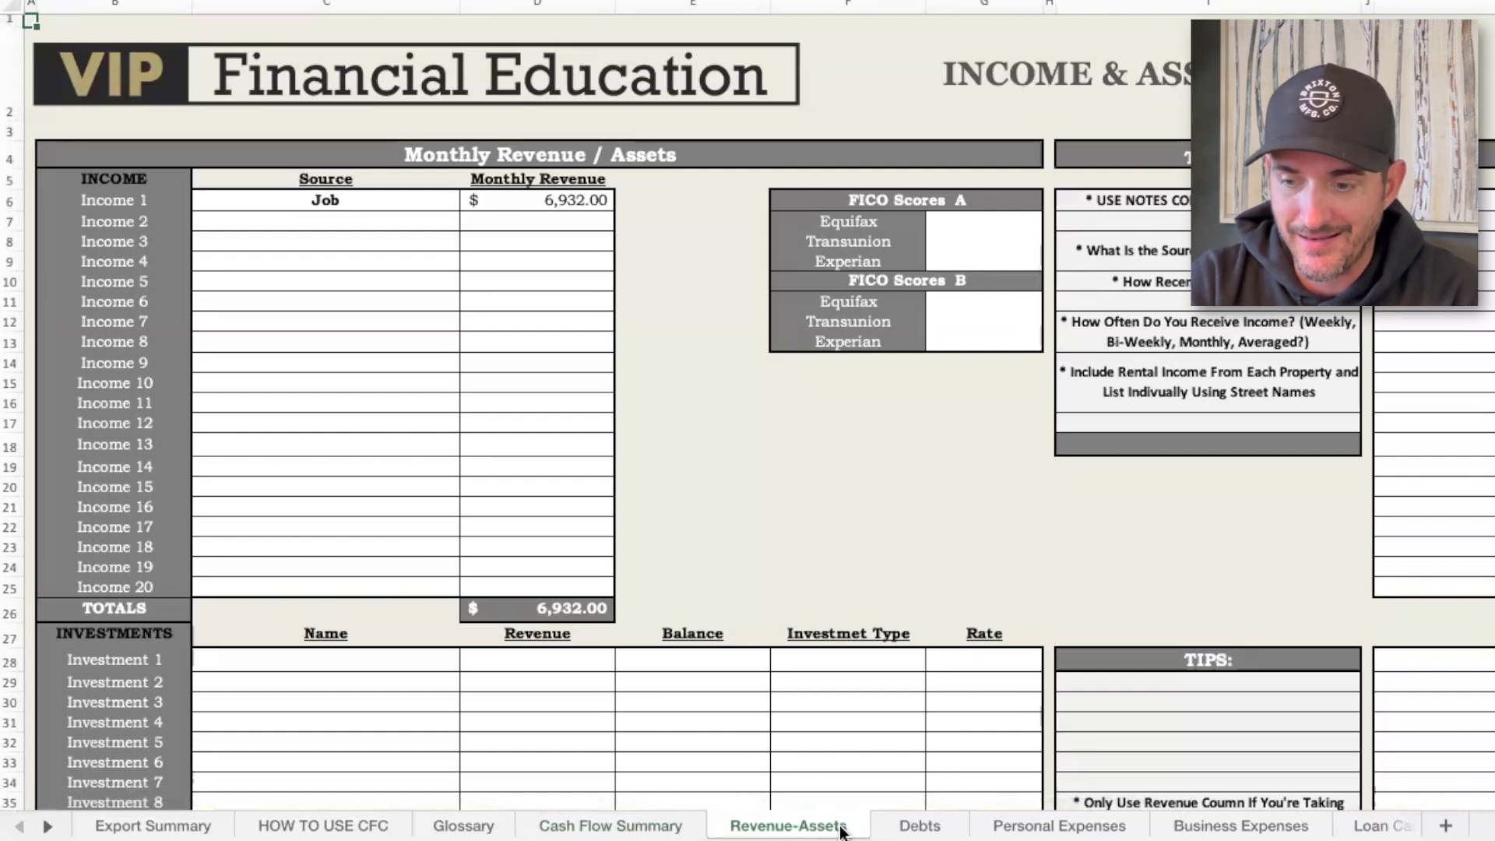
Step: Review the income sources and the checking and savings account entries on the Revenue-Assets sheet
{"action": "scroll", "coordinate": [744, 656], "scroll_direction": "down", "scroll_amount": 8}
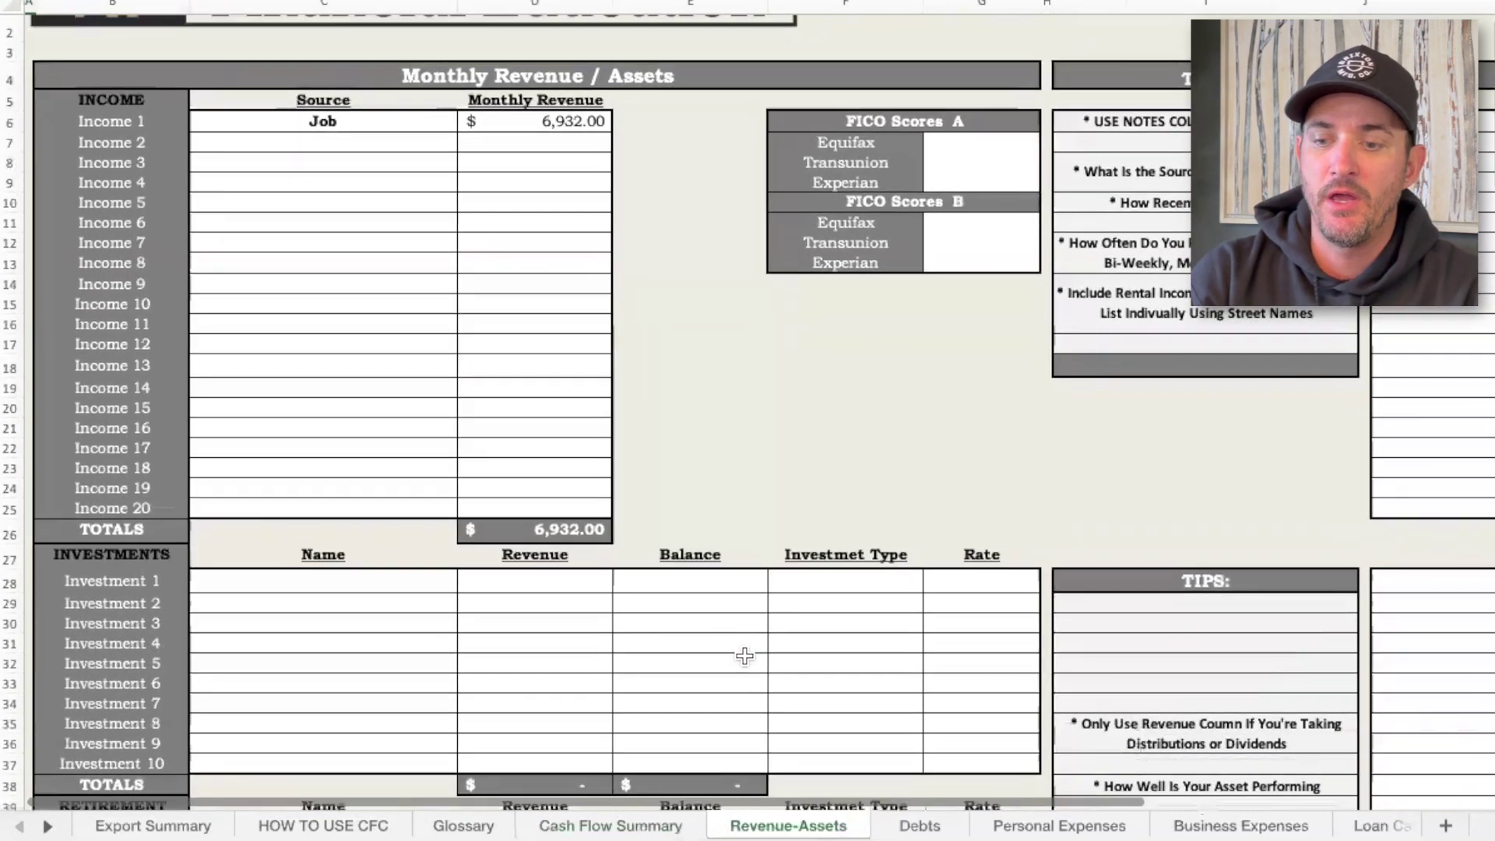
{"action": "scroll", "coordinate": [744, 657], "scroll_direction": "down", "scroll_amount": 10}
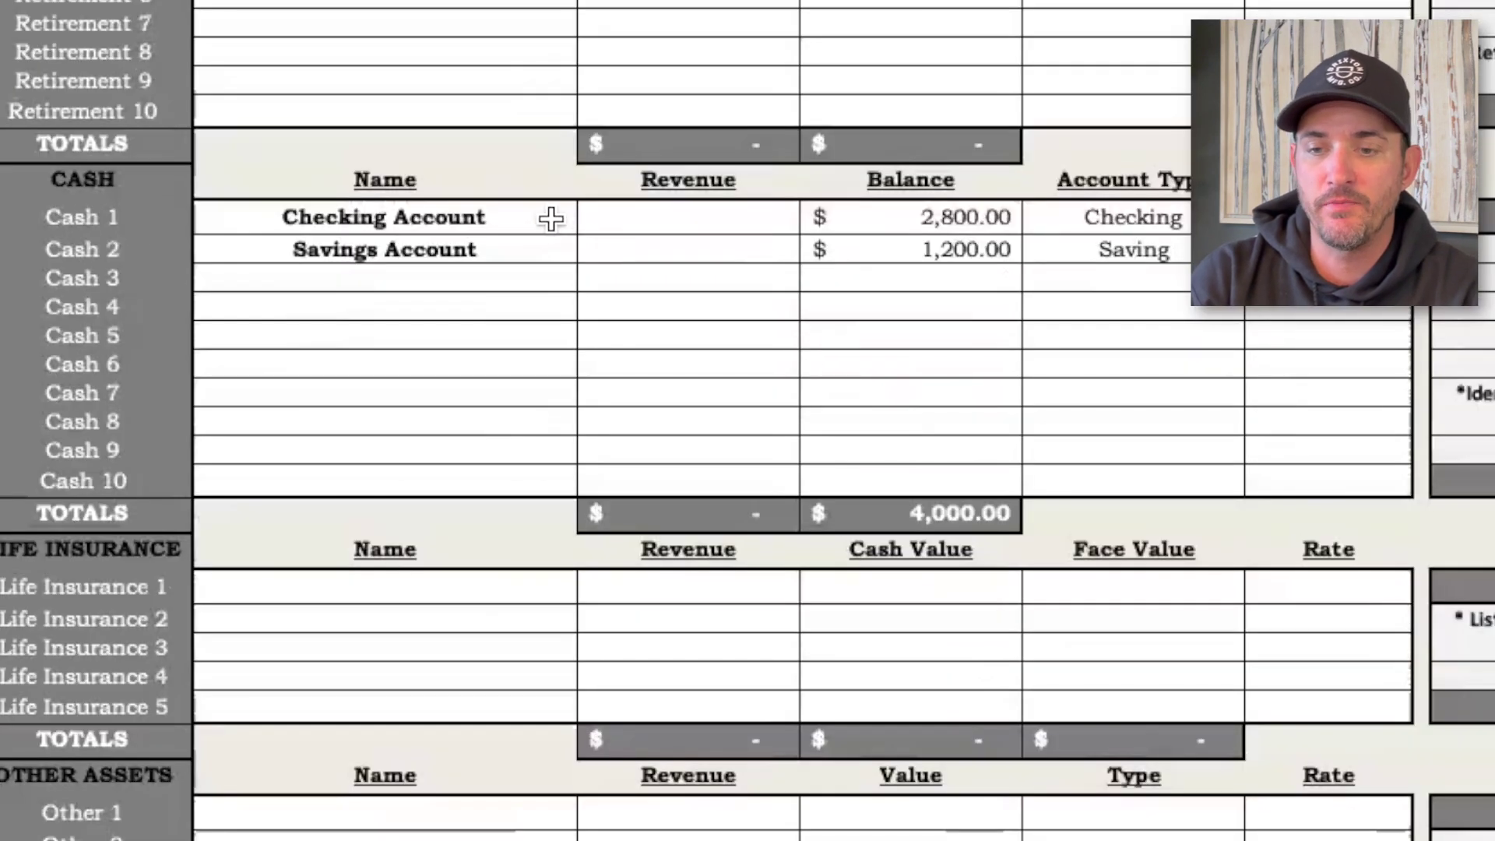
{"action": "left_click", "coordinate": [441, 214]}
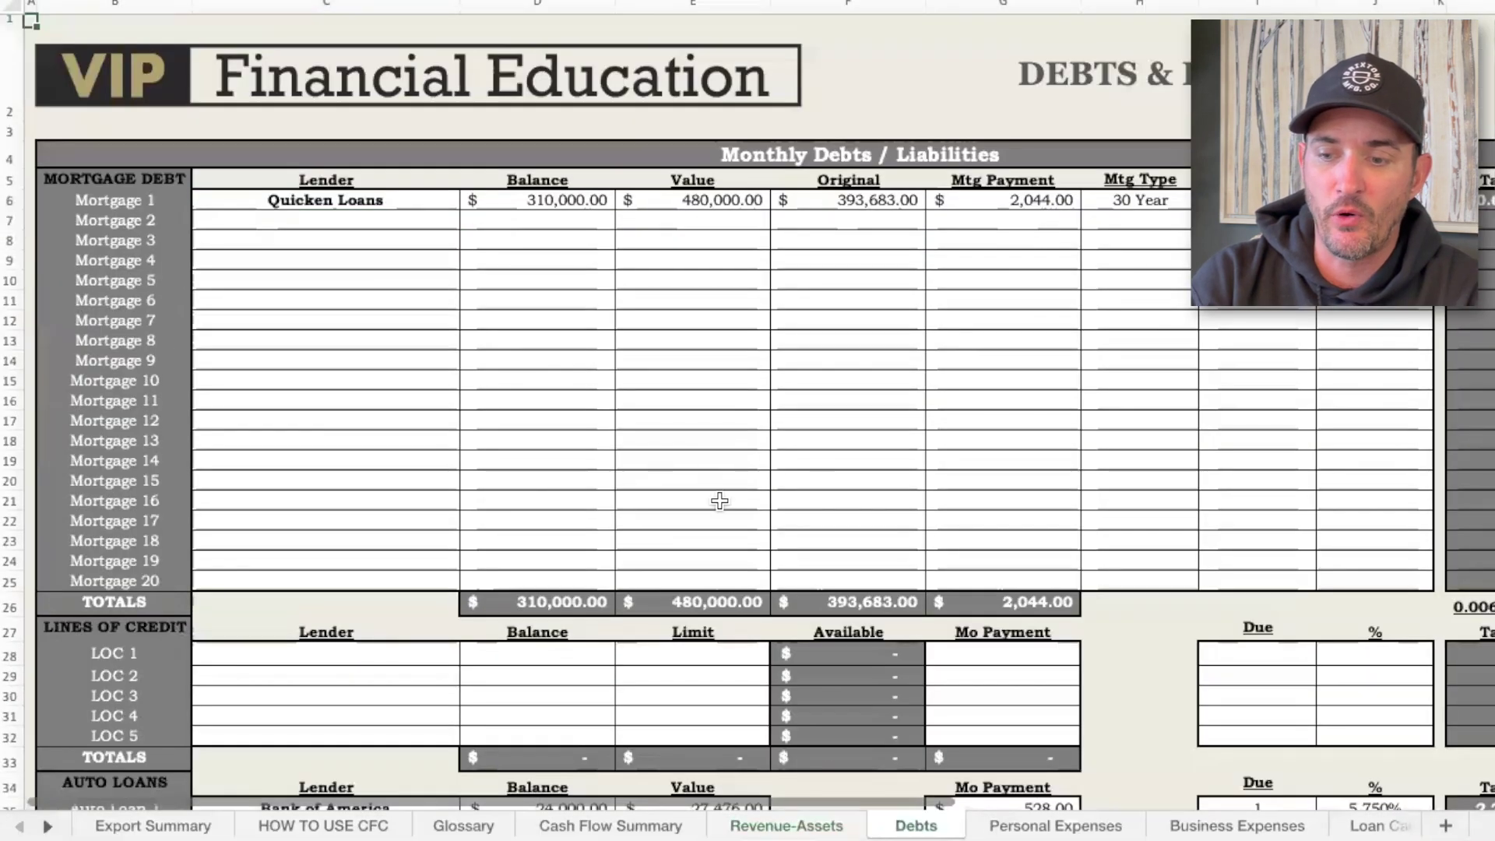
Step: Review the mortgage, auto loan and credit card entries with their notes on the Debts sheet
{"action": "scroll", "coordinate": [717, 493], "scroll_direction": "down", "scroll_amount": 3}
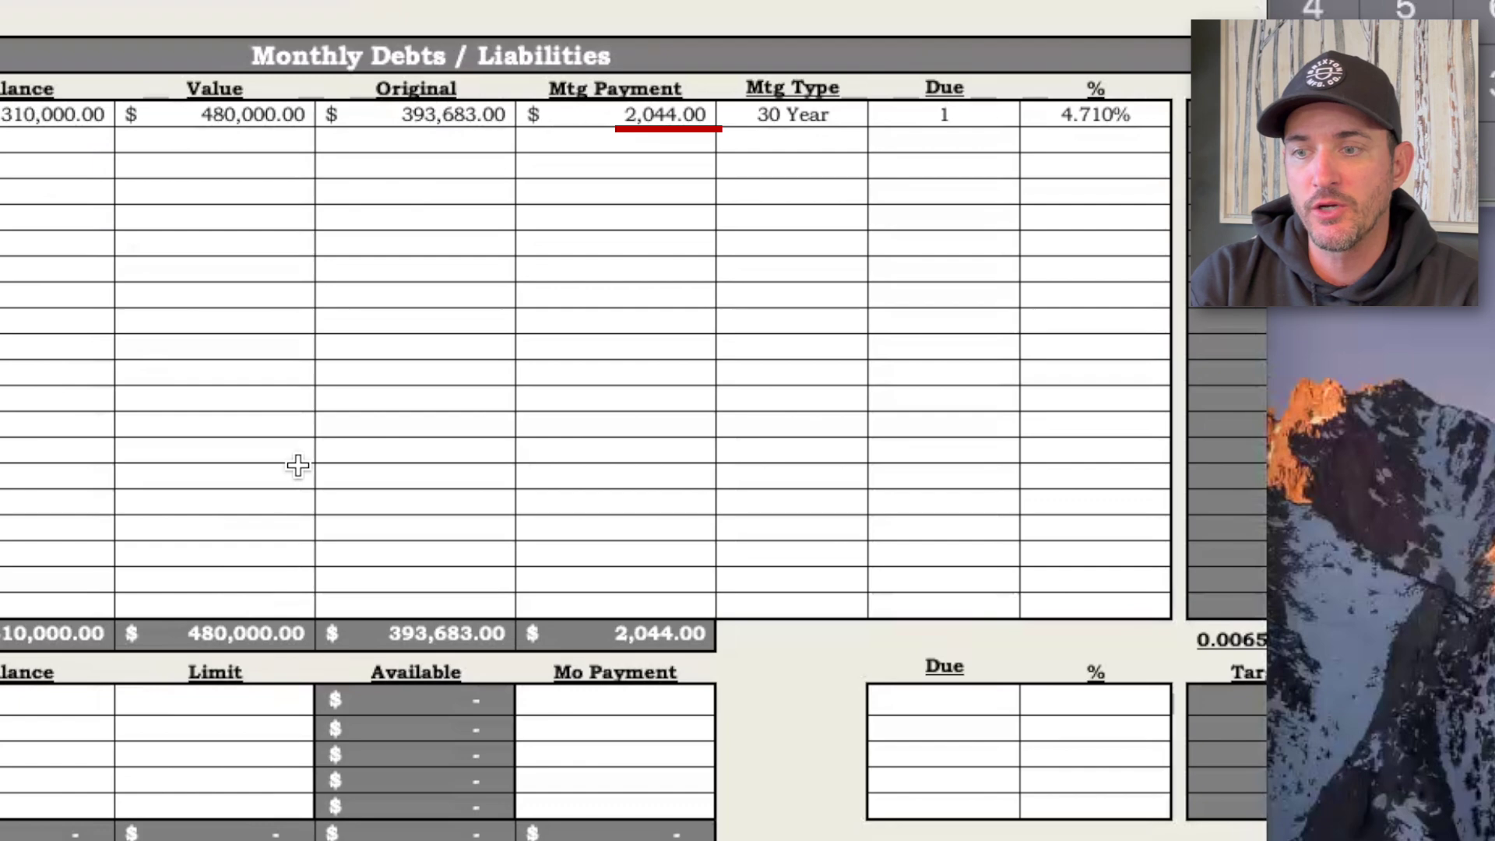
{"action": "scroll", "coordinate": [303, 642], "scroll_direction": "down", "scroll_amount": 8}
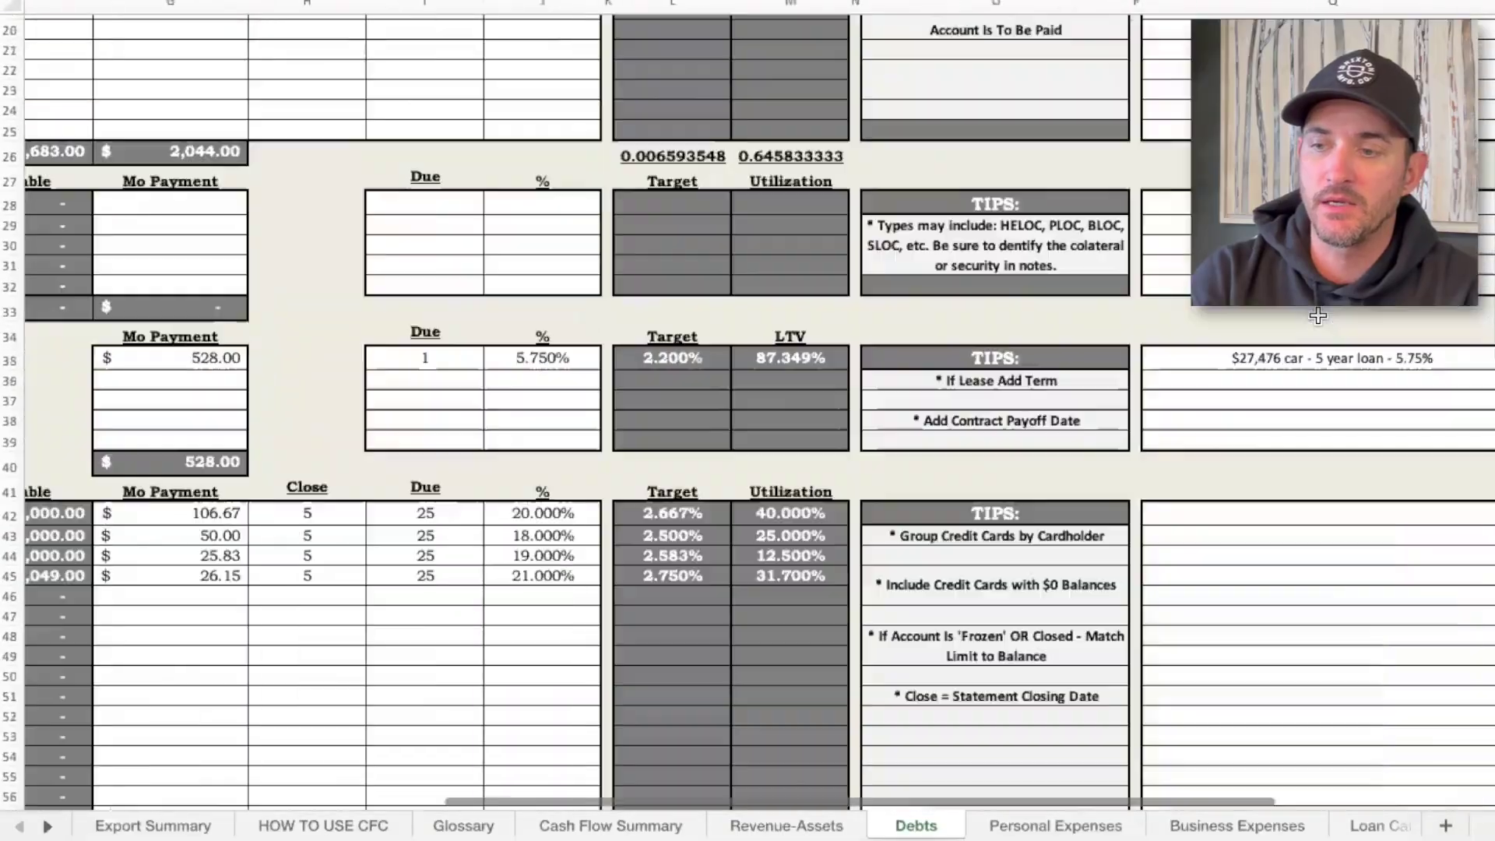
{"action": "scroll", "coordinate": [1317, 315], "scroll_direction": "up", "scroll_amount": 8}
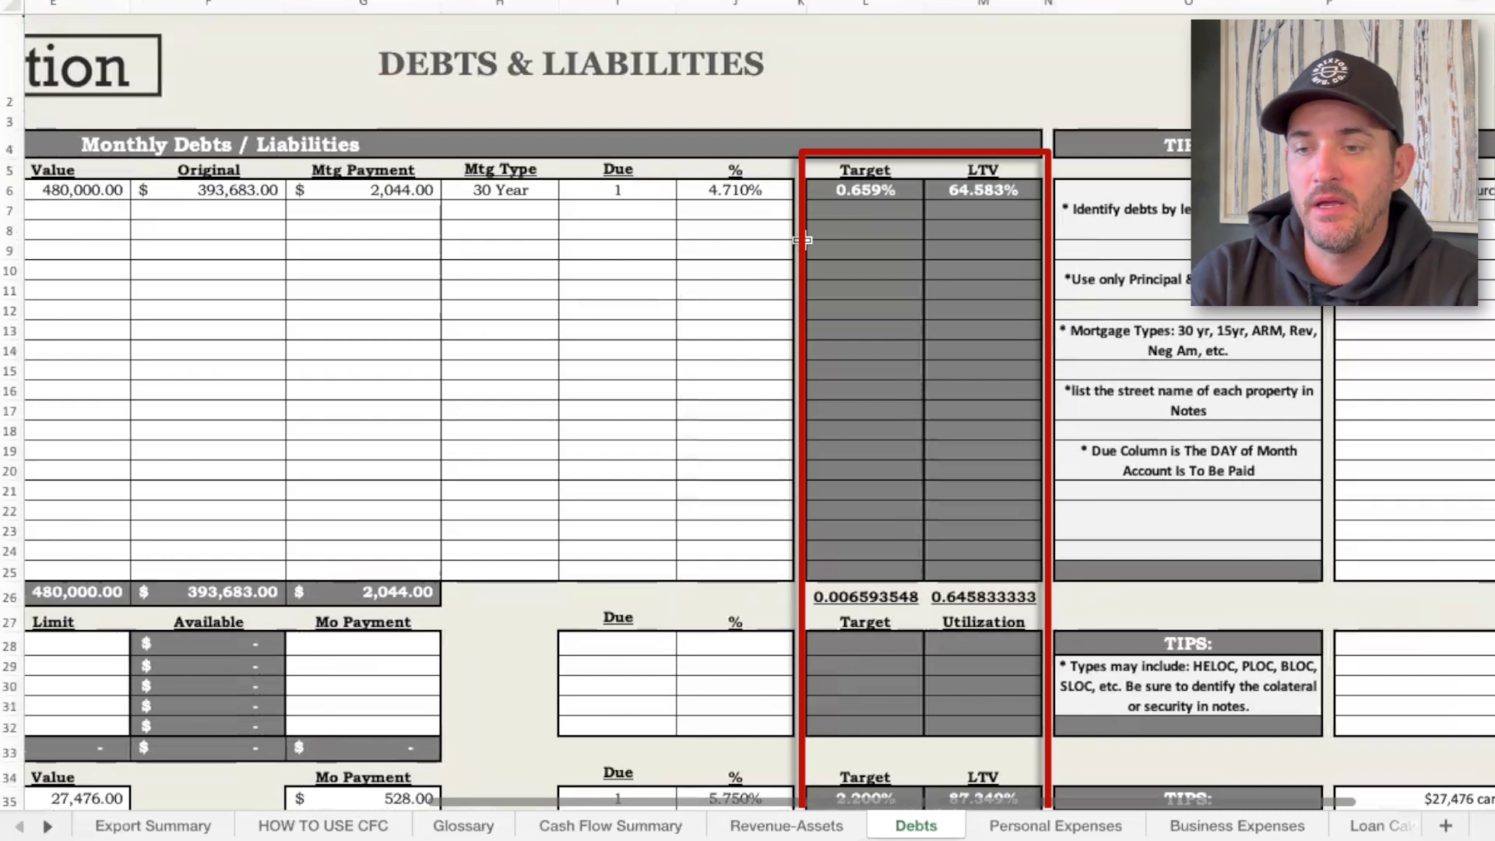
Step: Examine the mortgage's payment, interest rate, Target and LTV figures on the Debts sheet
{"action": "key", "text": "ctrl+Up"}
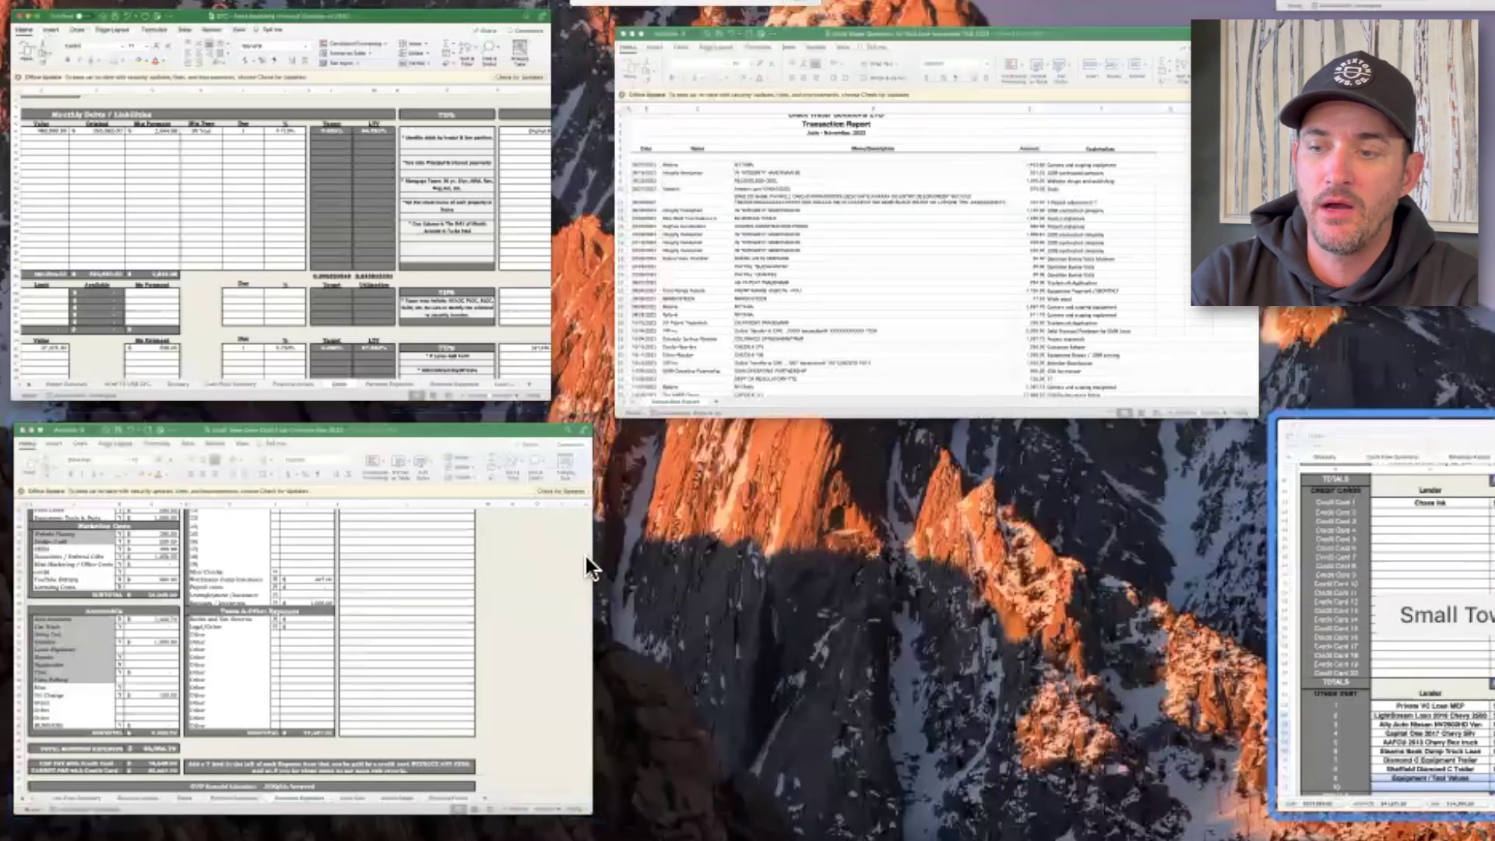
{"action": "left_click", "coordinate": [223, 304]}
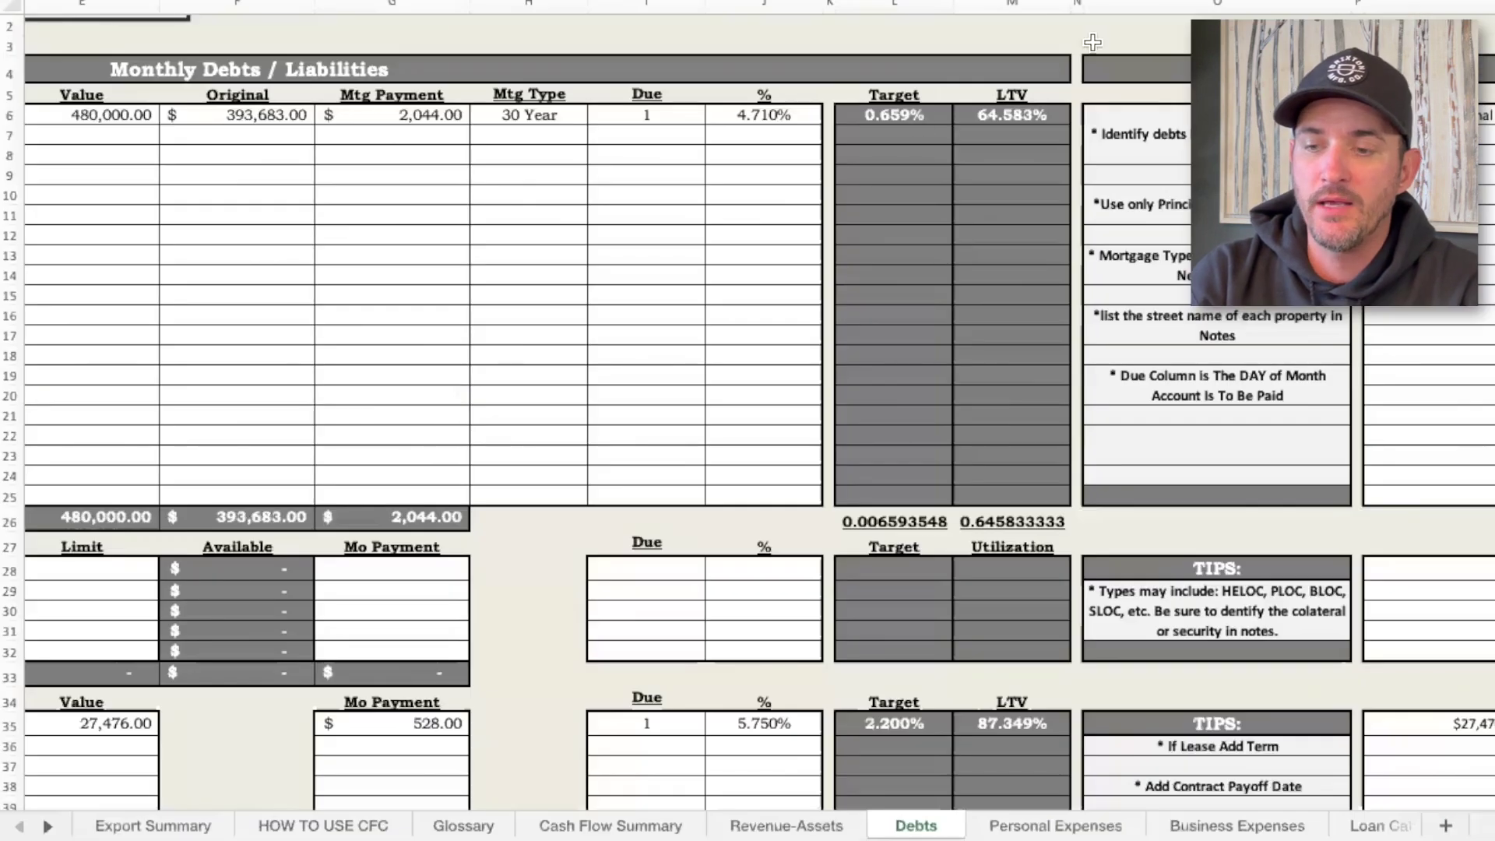
{"action": "scroll", "coordinate": [892, 267], "scroll_direction": "up", "scroll_amount": 3}
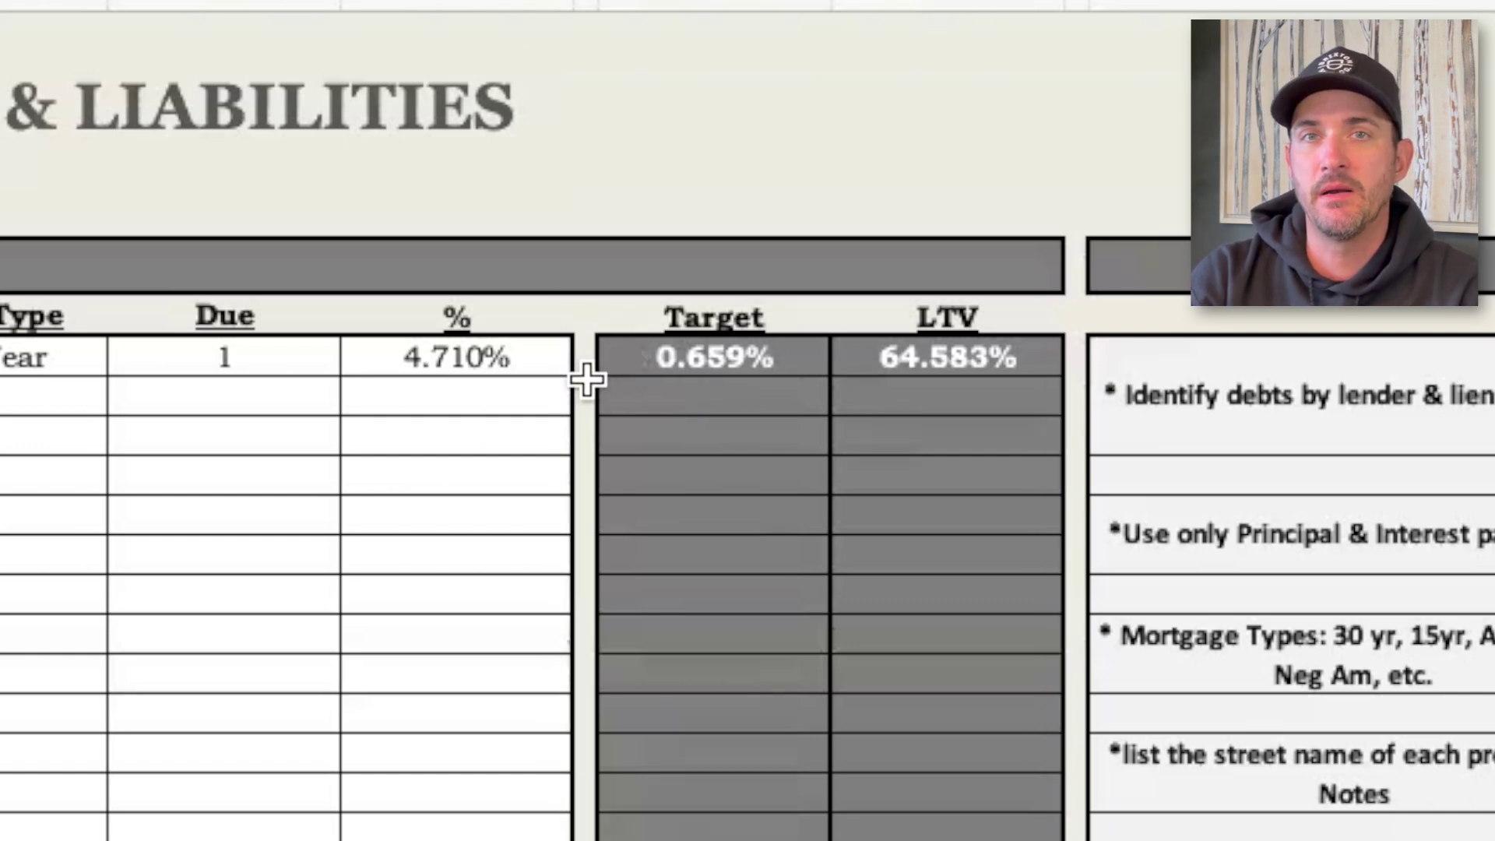
{"action": "scroll", "coordinate": [584, 377], "scroll_direction": "left", "scroll_amount": 10}
{"action": "scroll", "coordinate": [584, 377], "scroll_direction": "down", "scroll_amount": 2}
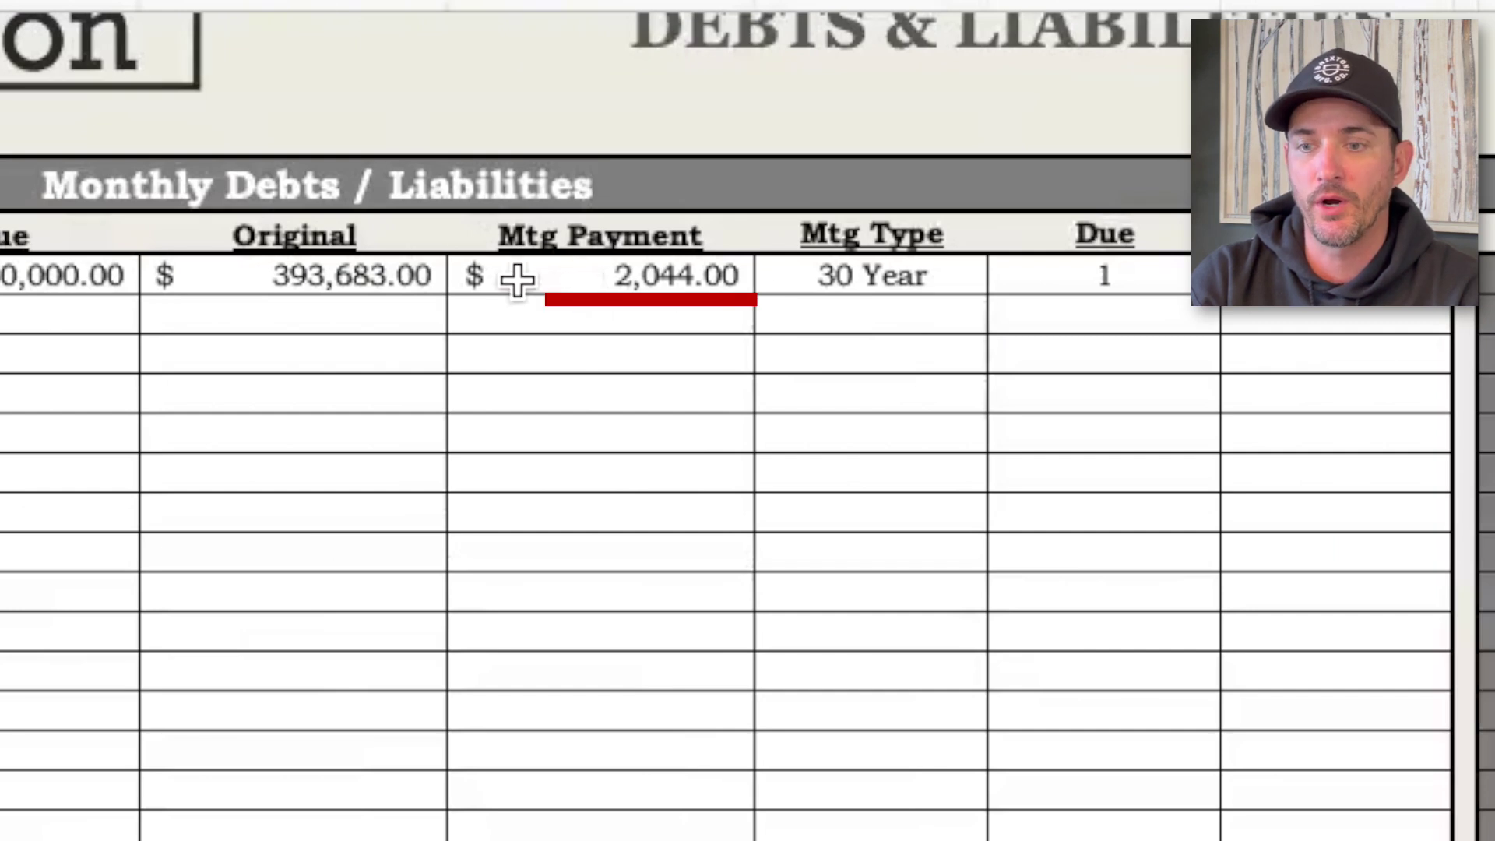
{"action": "scroll", "coordinate": [519, 274], "scroll_direction": "left", "scroll_amount": 10}
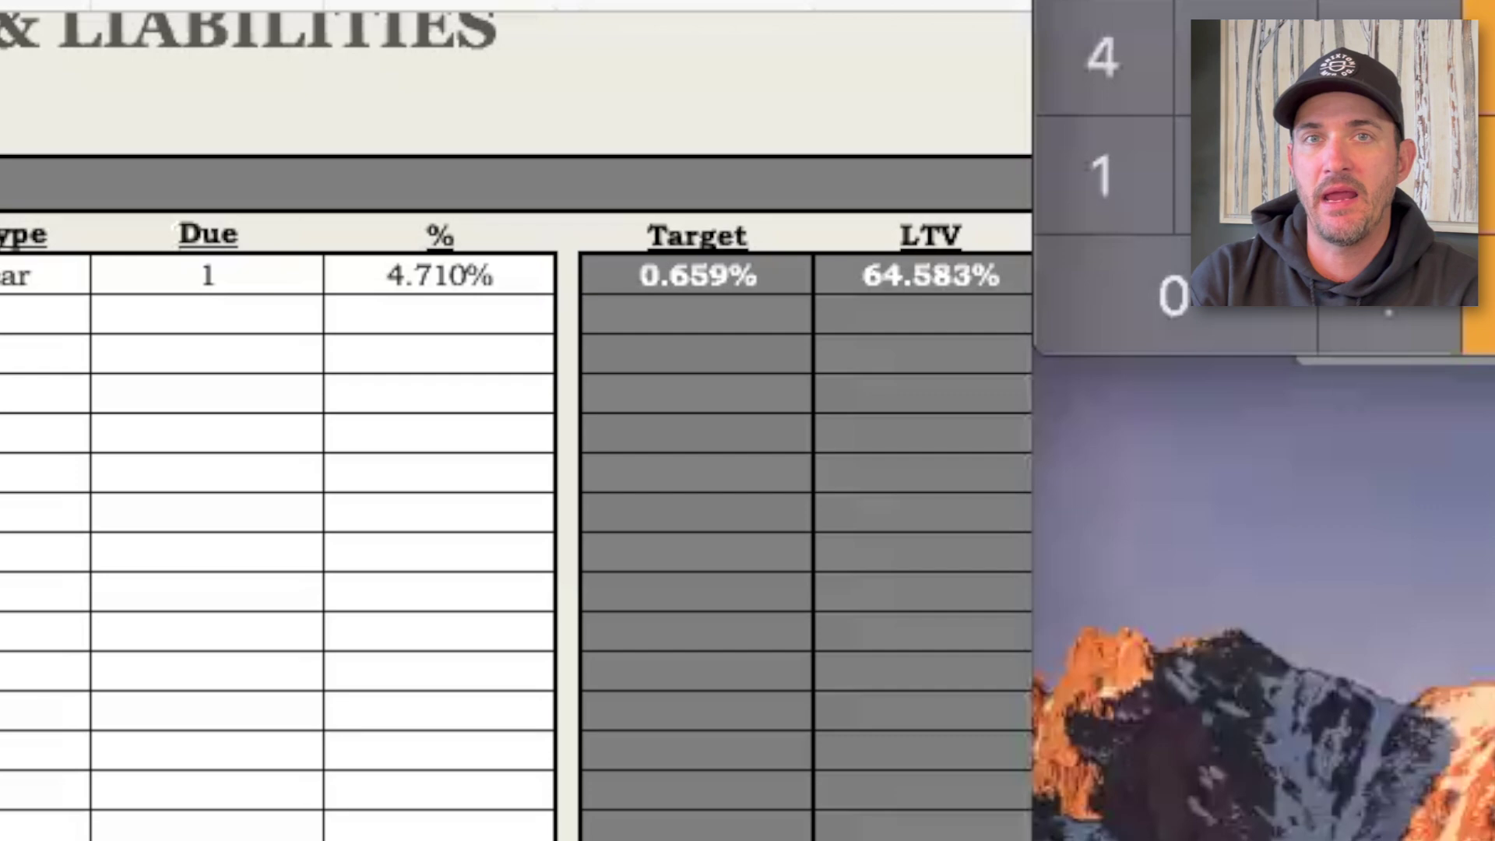
{"action": "scroll", "coordinate": [890, 446], "scroll_direction": "down", "scroll_amount": 8}
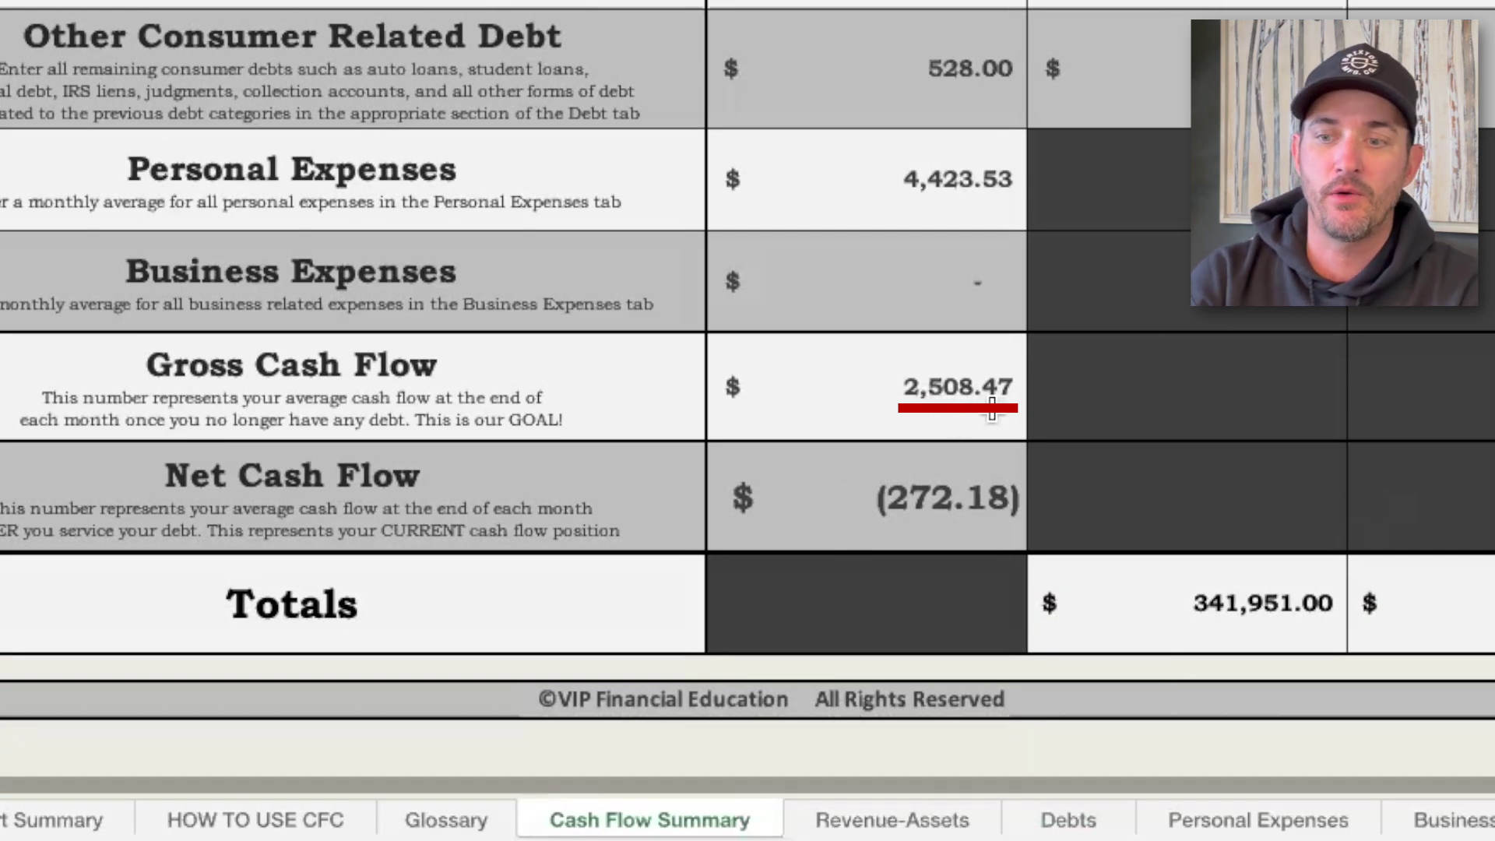
Step: Compare the Cash Flow Summary figures with the household, automobile and living expenses on the Personal Expenses sheet
{"action": "left_click_drag", "start_coordinate": [899, 195], "coordinate": [1016, 195]}
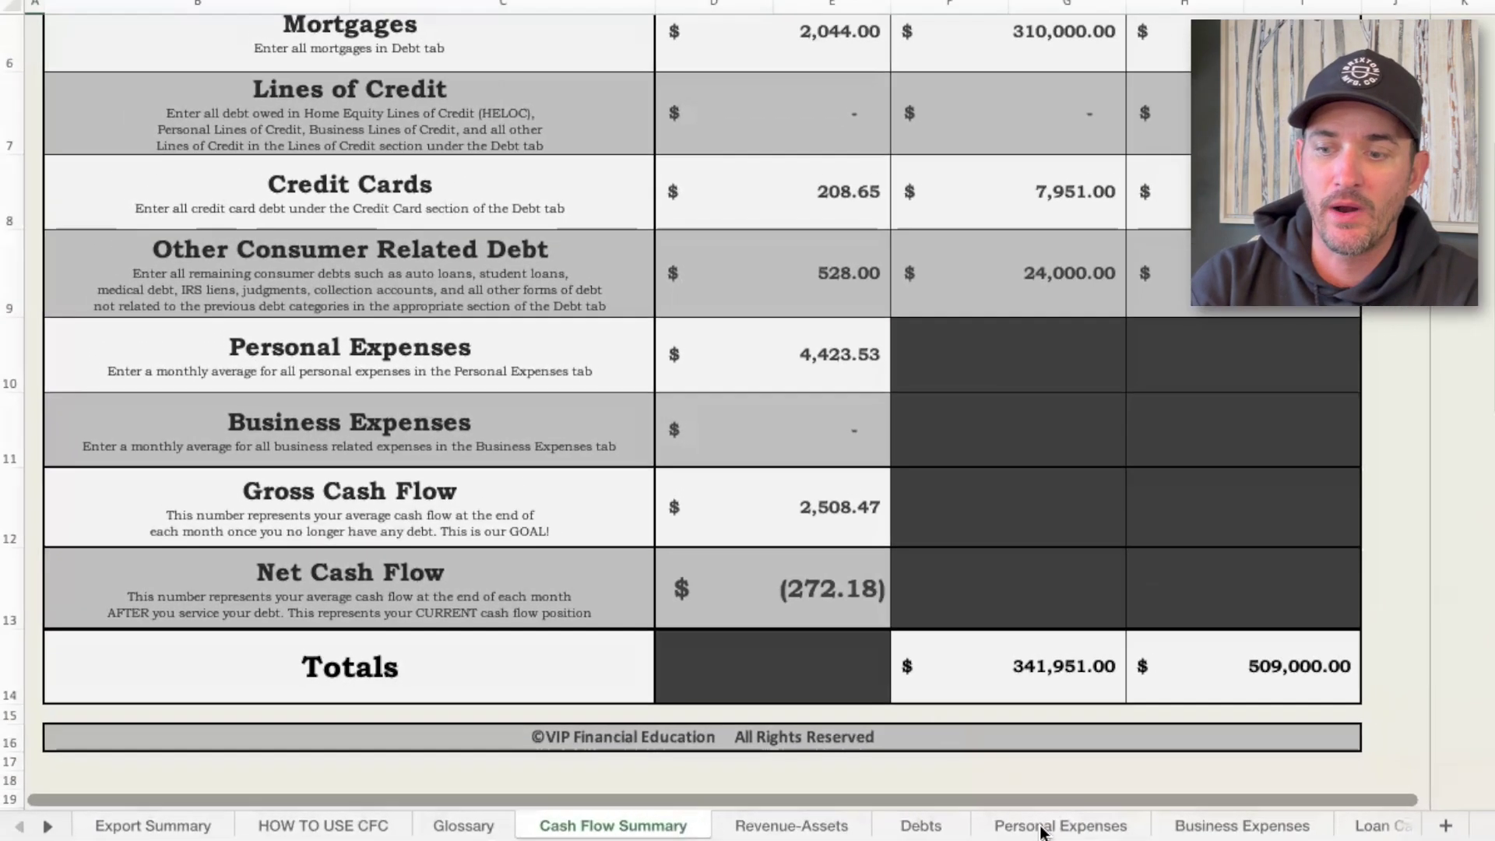
{"action": "left_click", "coordinate": [1136, 828]}
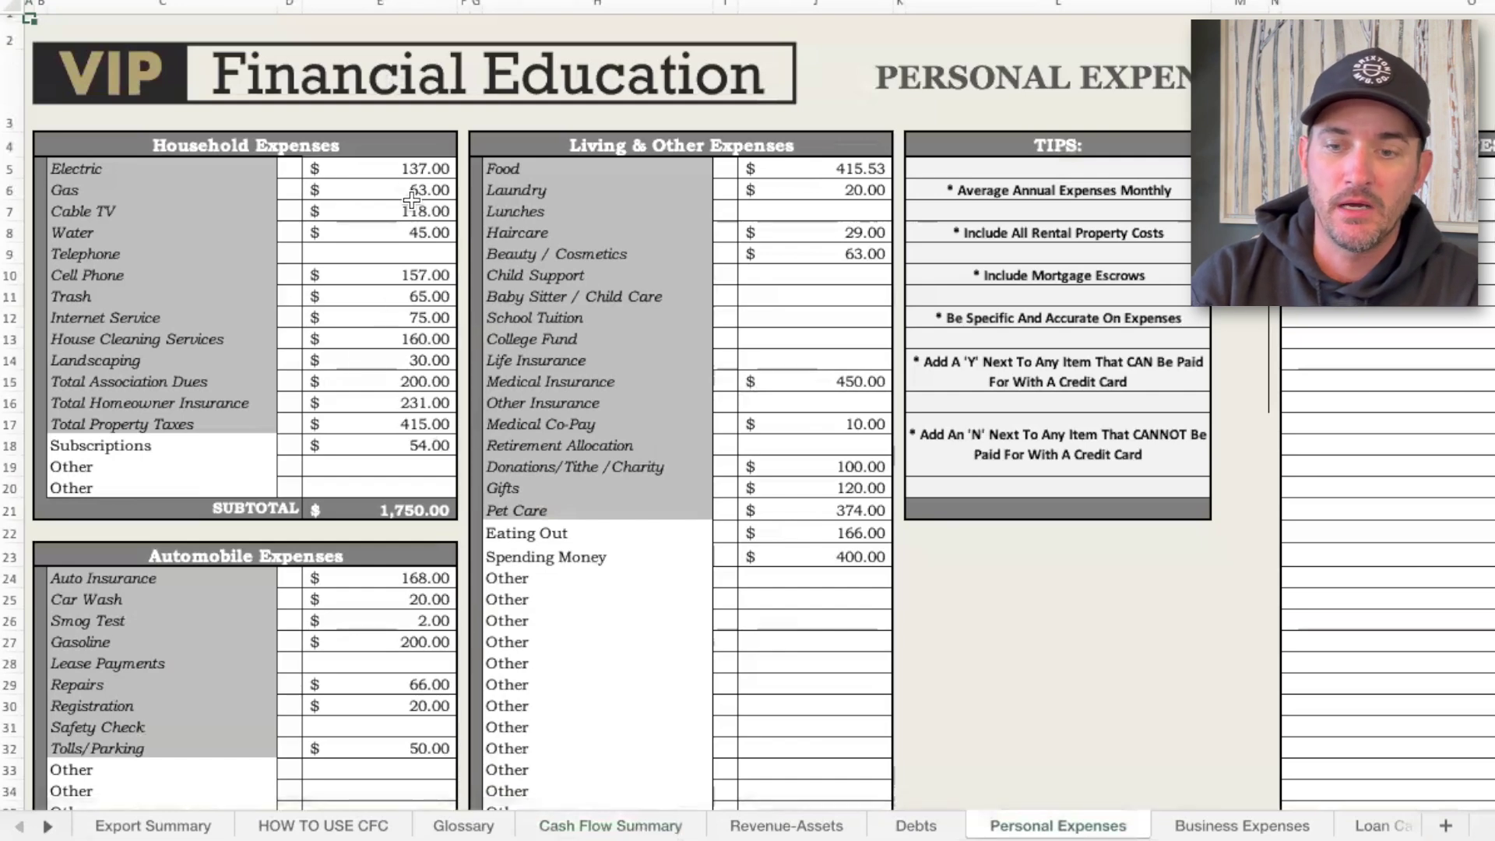
{"action": "scroll", "coordinate": [421, 433], "scroll_direction": "down", "scroll_amount": 1}
{"action": "scroll", "coordinate": [421, 433], "scroll_direction": "down", "scroll_amount": 3}
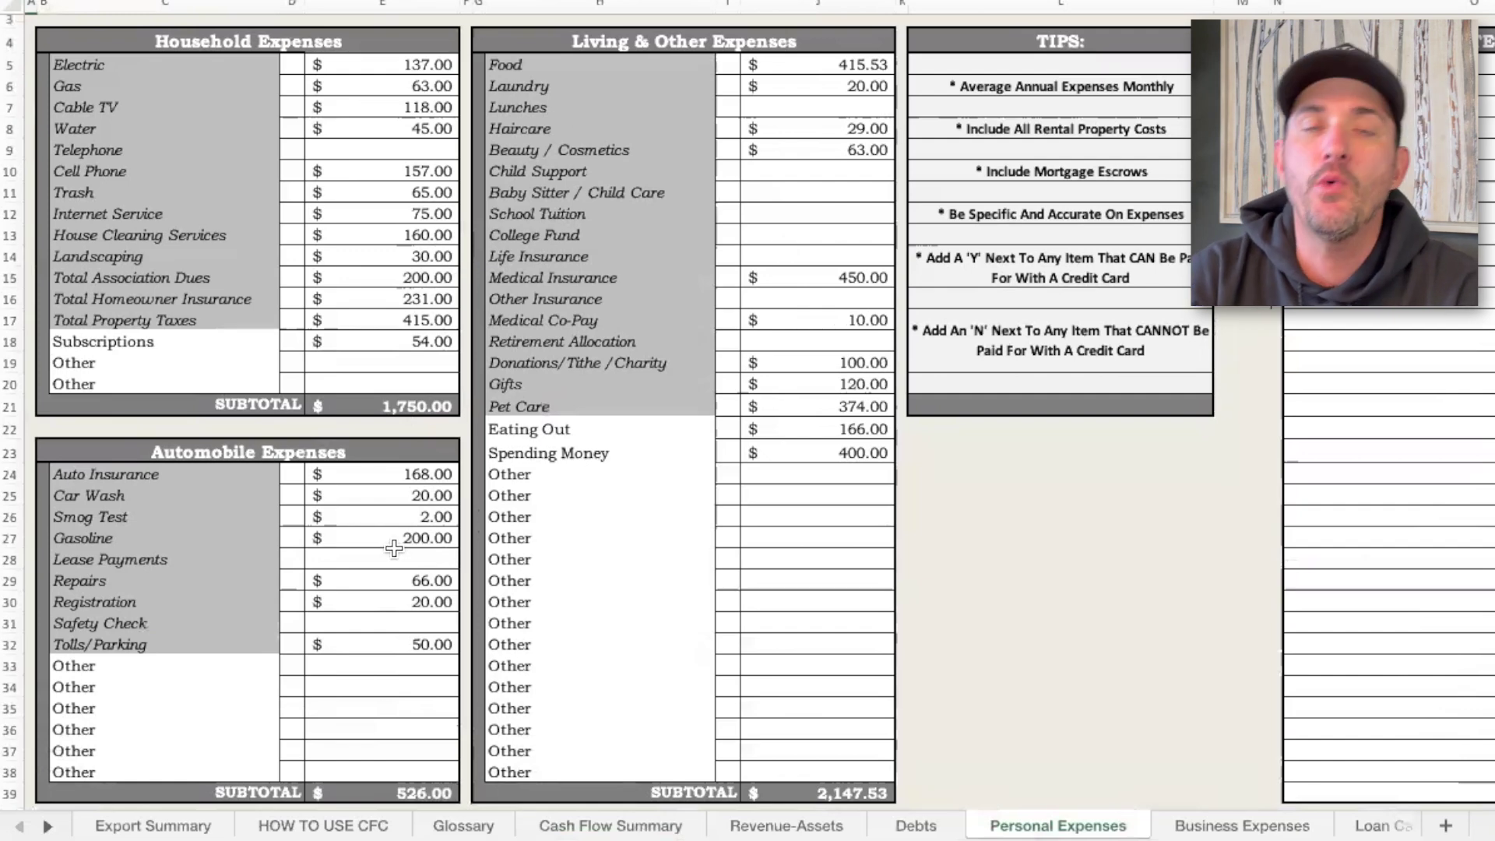
{"action": "left_click", "coordinate": [658, 827]}
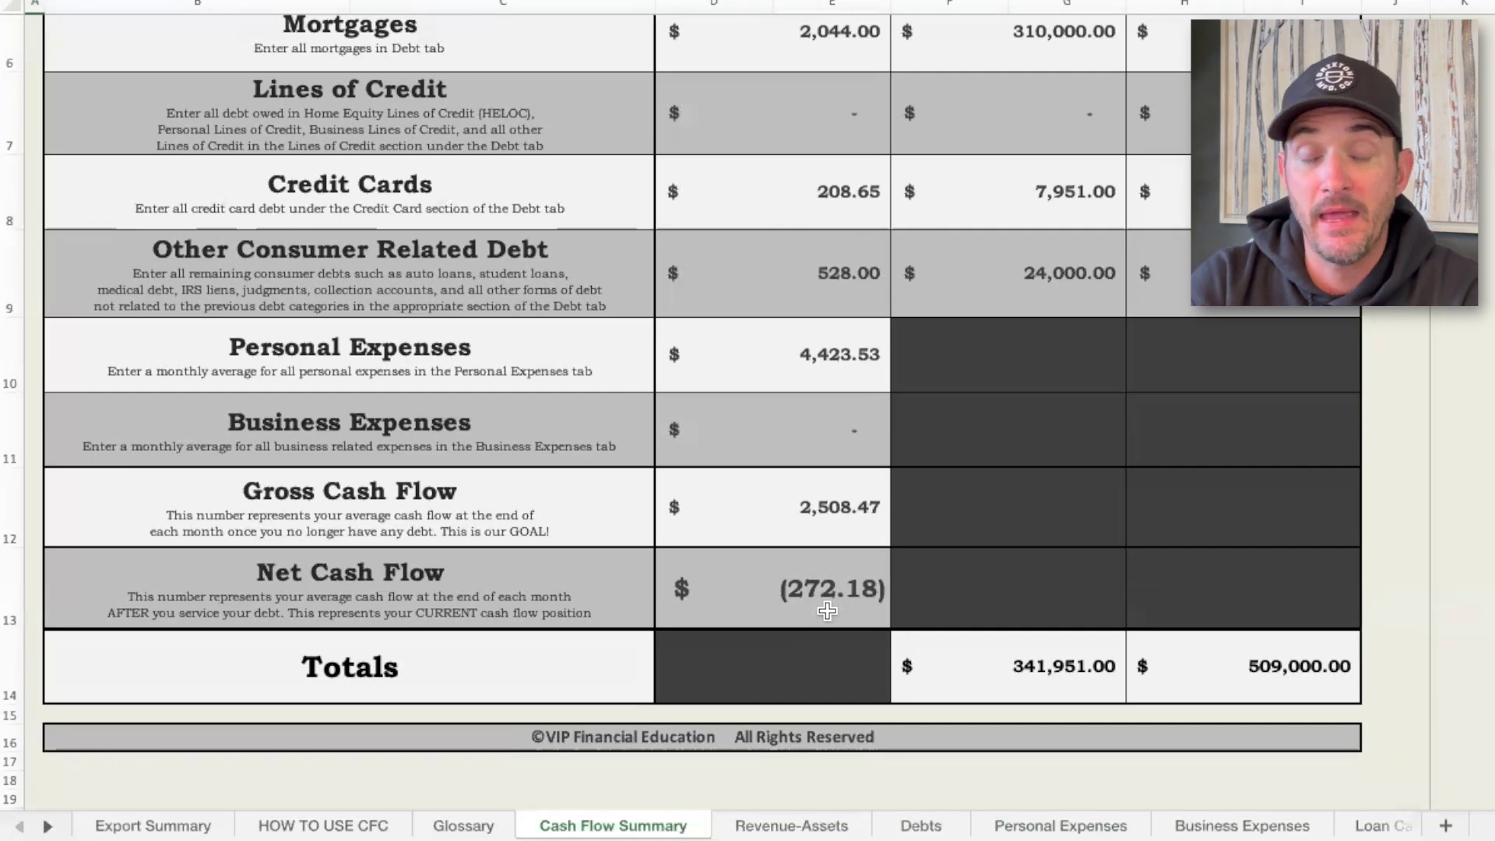
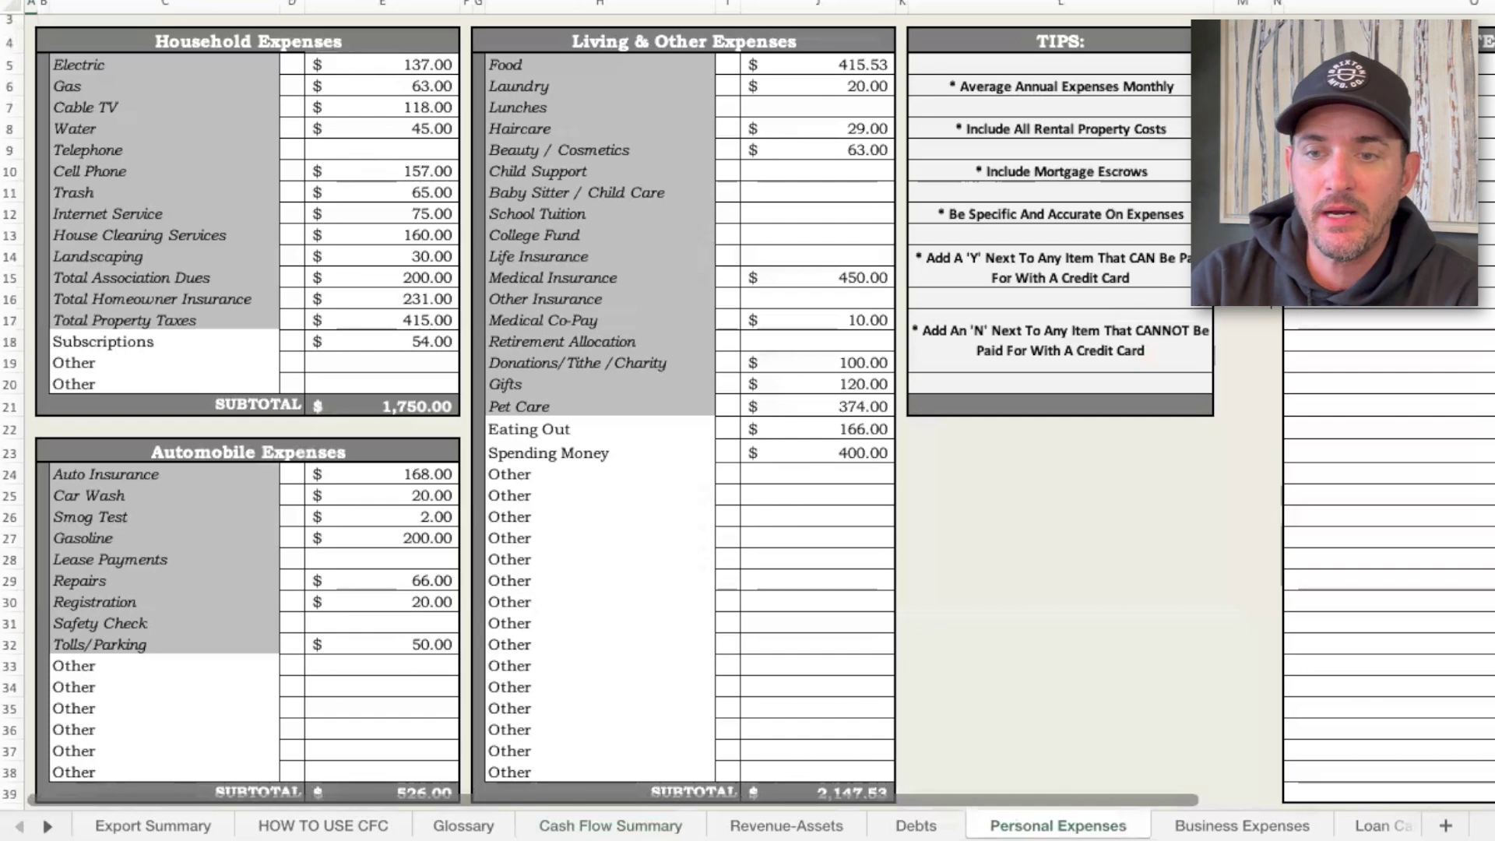
Step: Check the total living expenses on the Personal Expenses sheet against the job income on the Revenue-Assets sheet
{"action": "scroll", "coordinate": [421, 337], "scroll_direction": "down", "scroll_amount": 5}
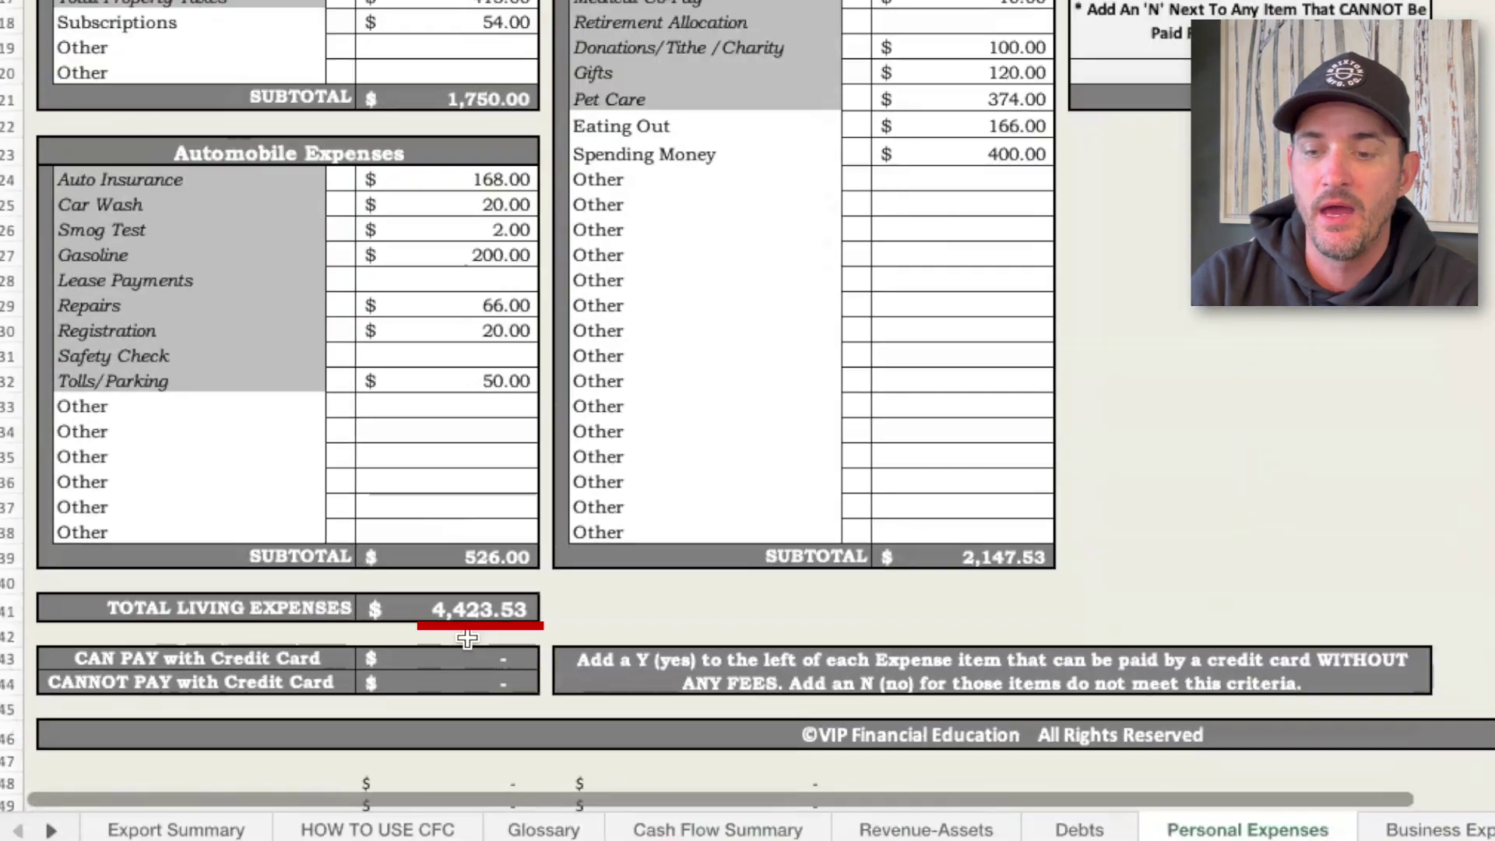
{"action": "left_click", "coordinate": [788, 825]}
{"action": "scroll", "coordinate": [657, 327], "scroll_direction": "up", "scroll_amount": 10}
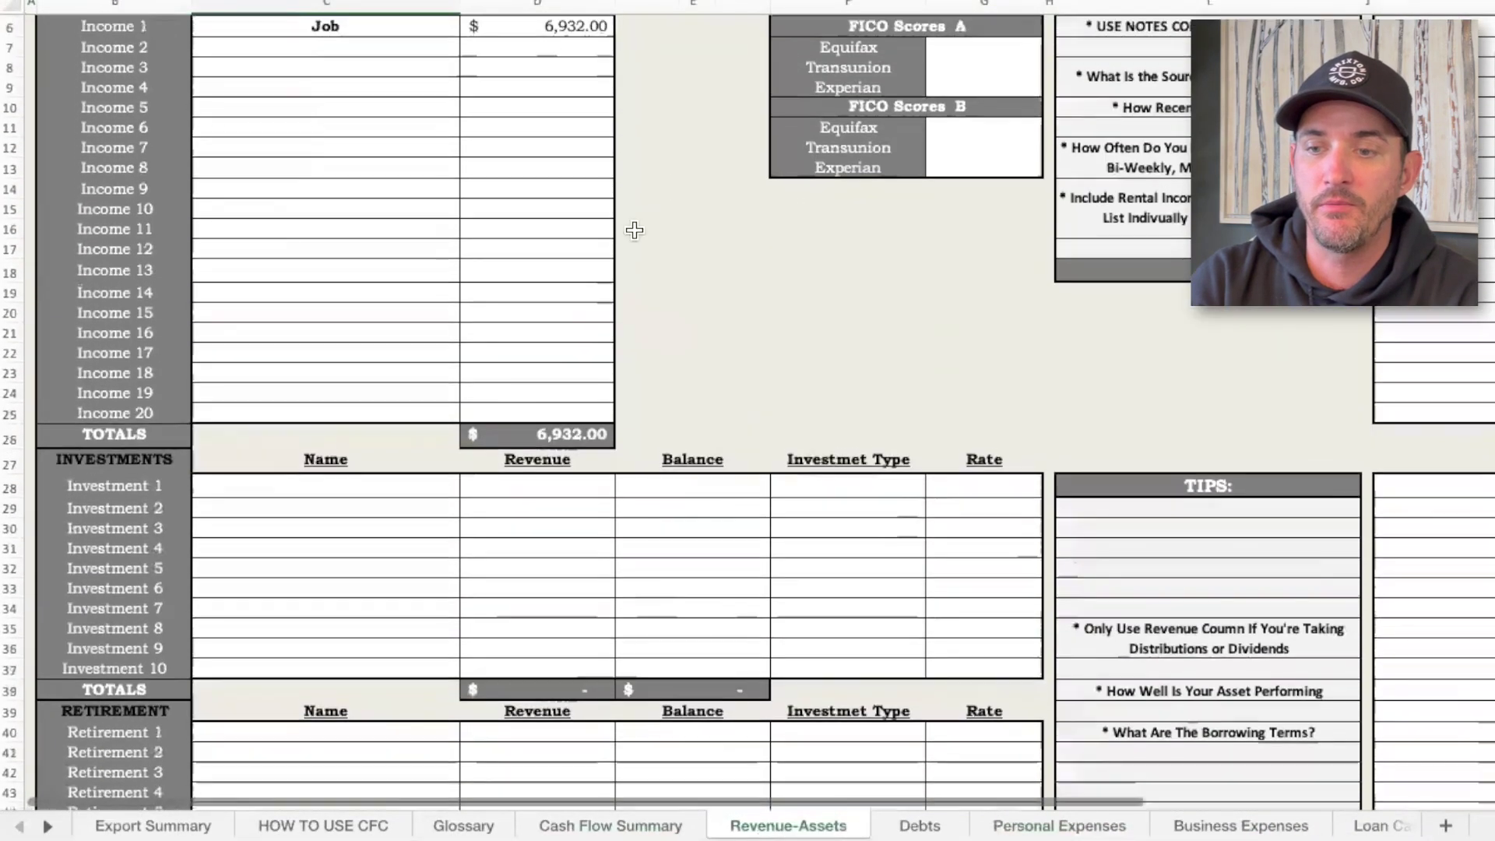
{"action": "scroll", "coordinate": [557, 41], "scroll_direction": "up", "scroll_amount": 3}
{"action": "scroll", "coordinate": [614, 226], "scroll_direction": "up", "scroll_amount": 1}
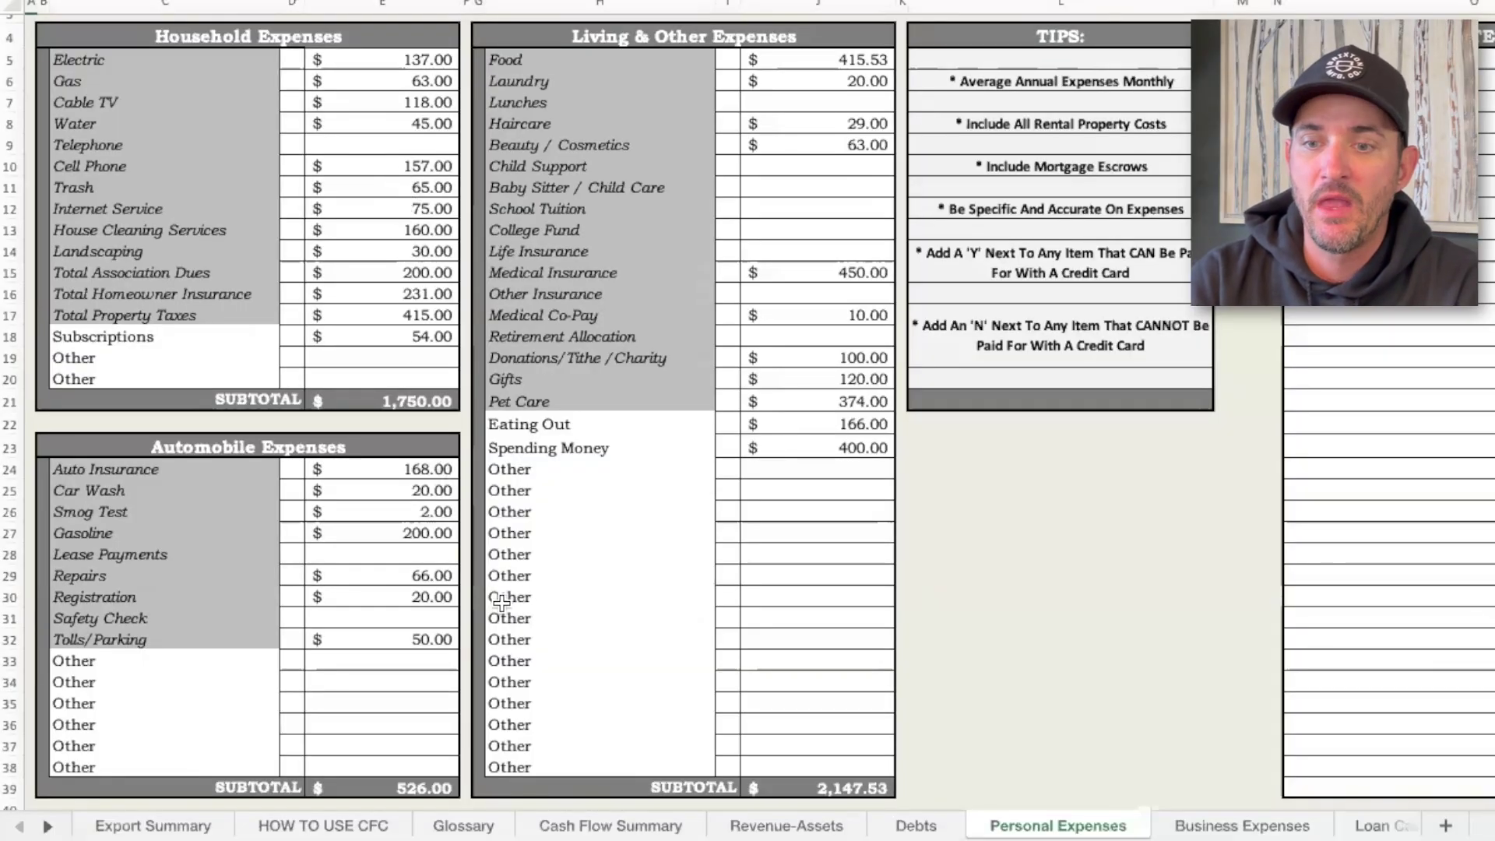
Step: Check the mortgage on the Debts sheet and the property taxes and association dues under Household Expenses
{"action": "left_click", "coordinate": [913, 826]}
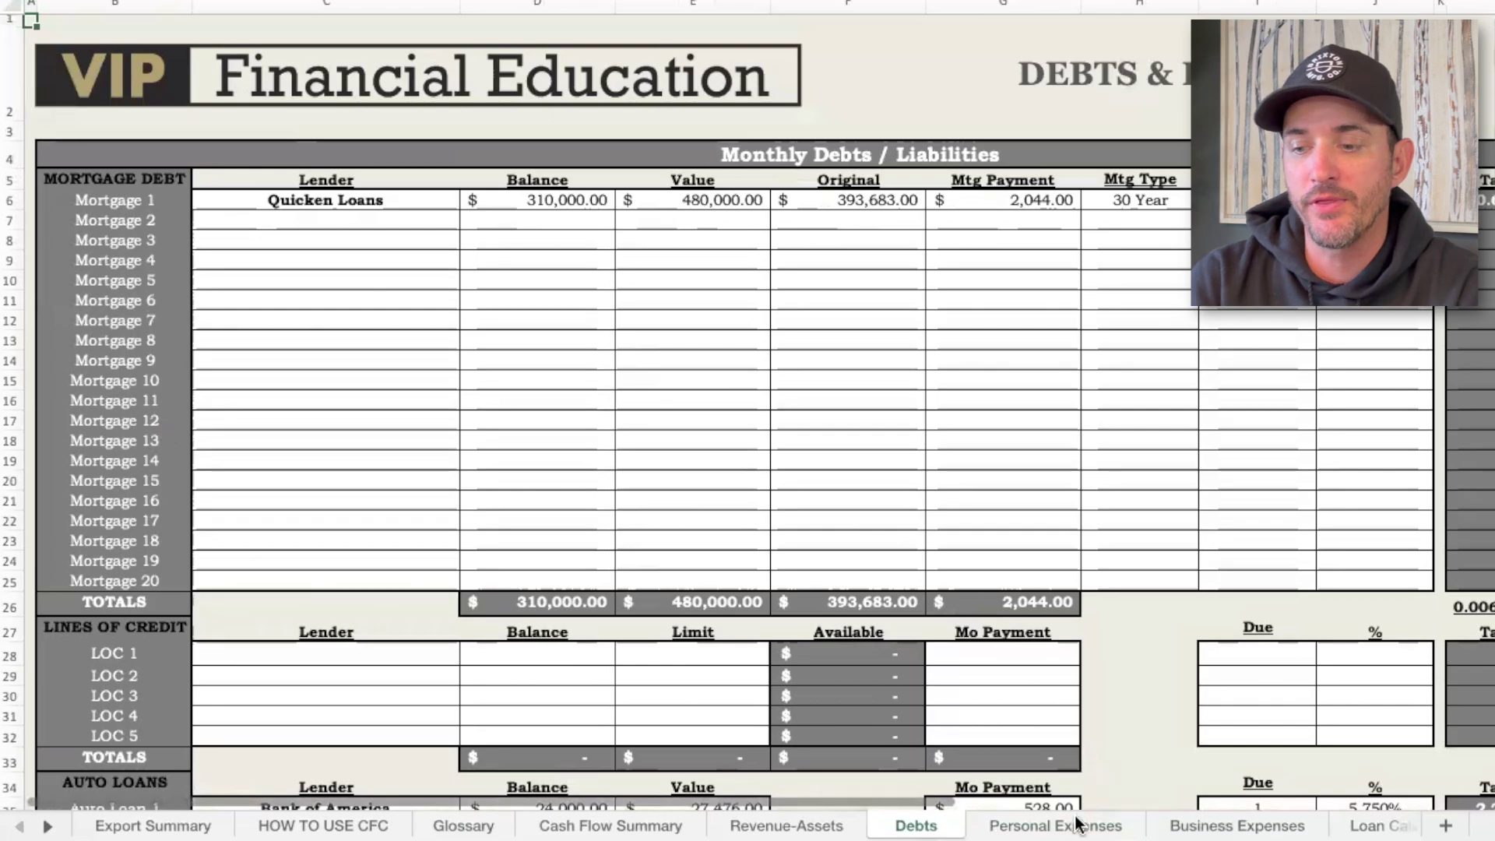
{"action": "left_click", "coordinate": [1115, 826]}
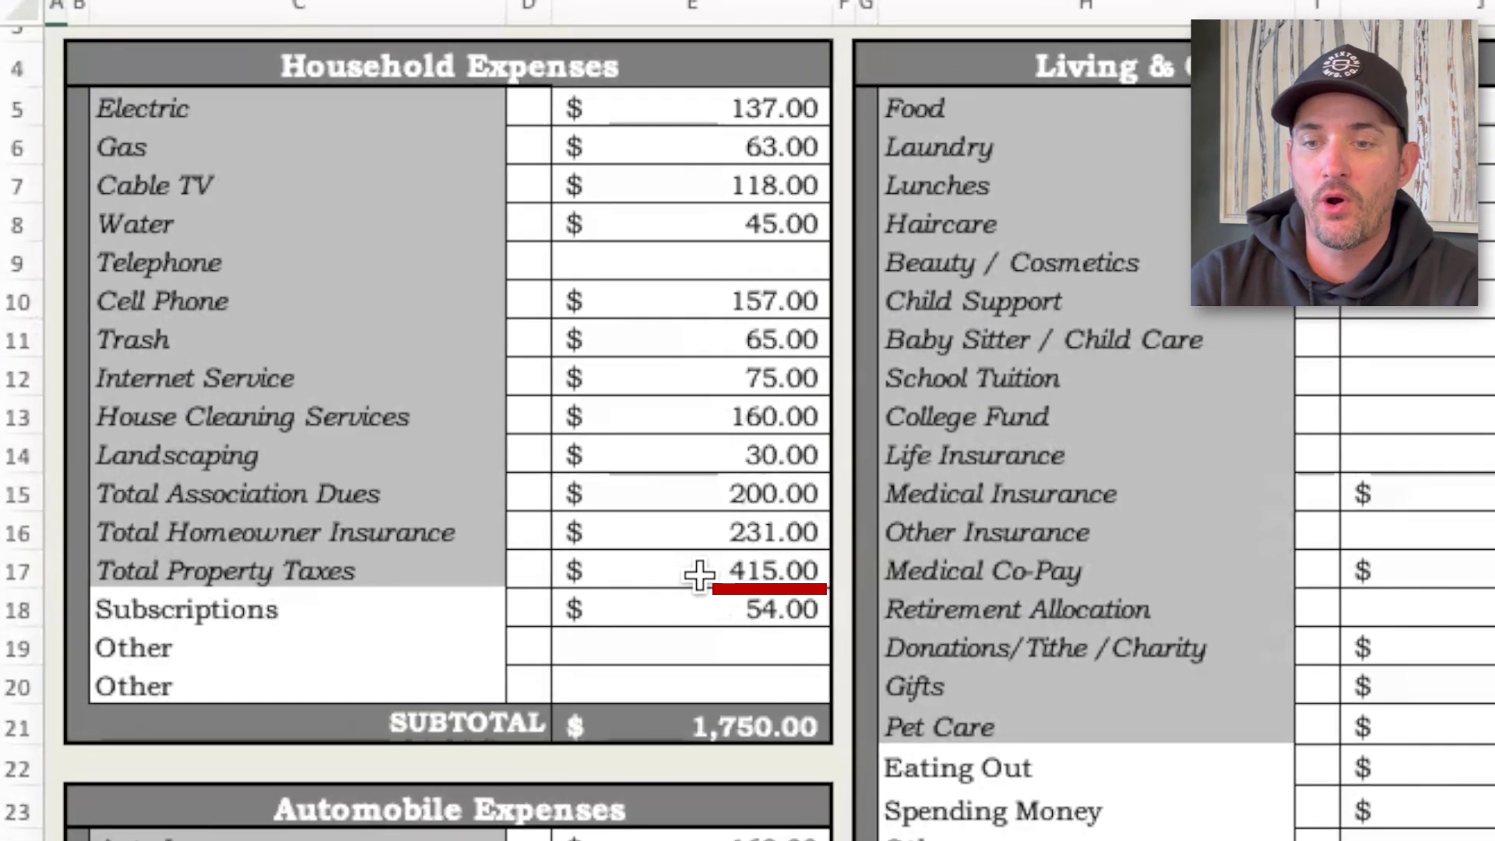
{"action": "left_click", "coordinate": [708, 498]}
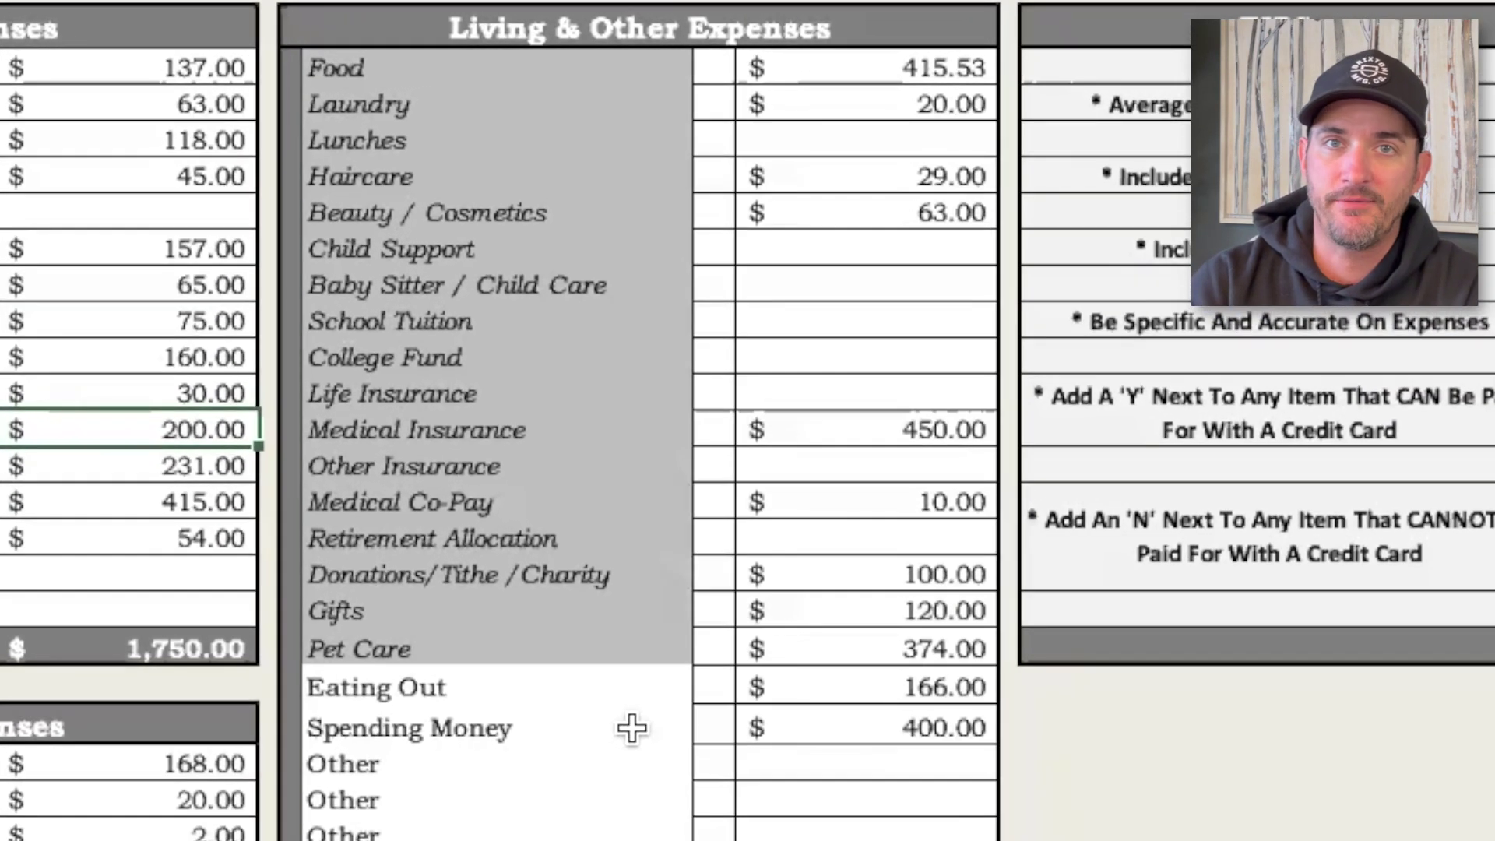
Step: Go through the Spending Money, Eating Out, Pet Care and Gifts amounts under Living & Other Expenses
{"action": "left_click", "coordinate": [611, 725]}
{"action": "left_click", "coordinate": [832, 728]}
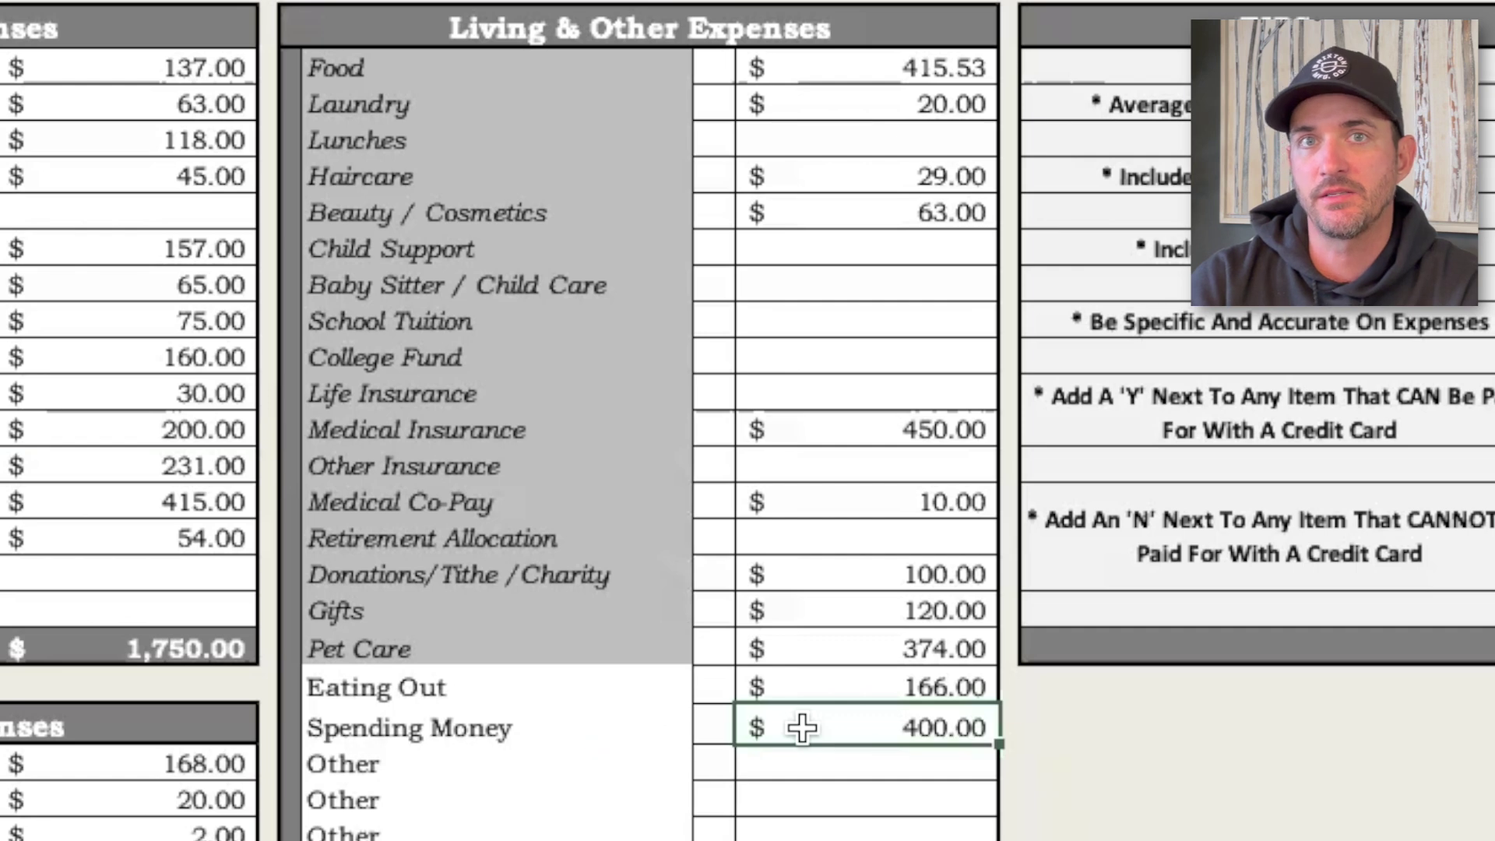
{"action": "left_click", "coordinate": [857, 691]}
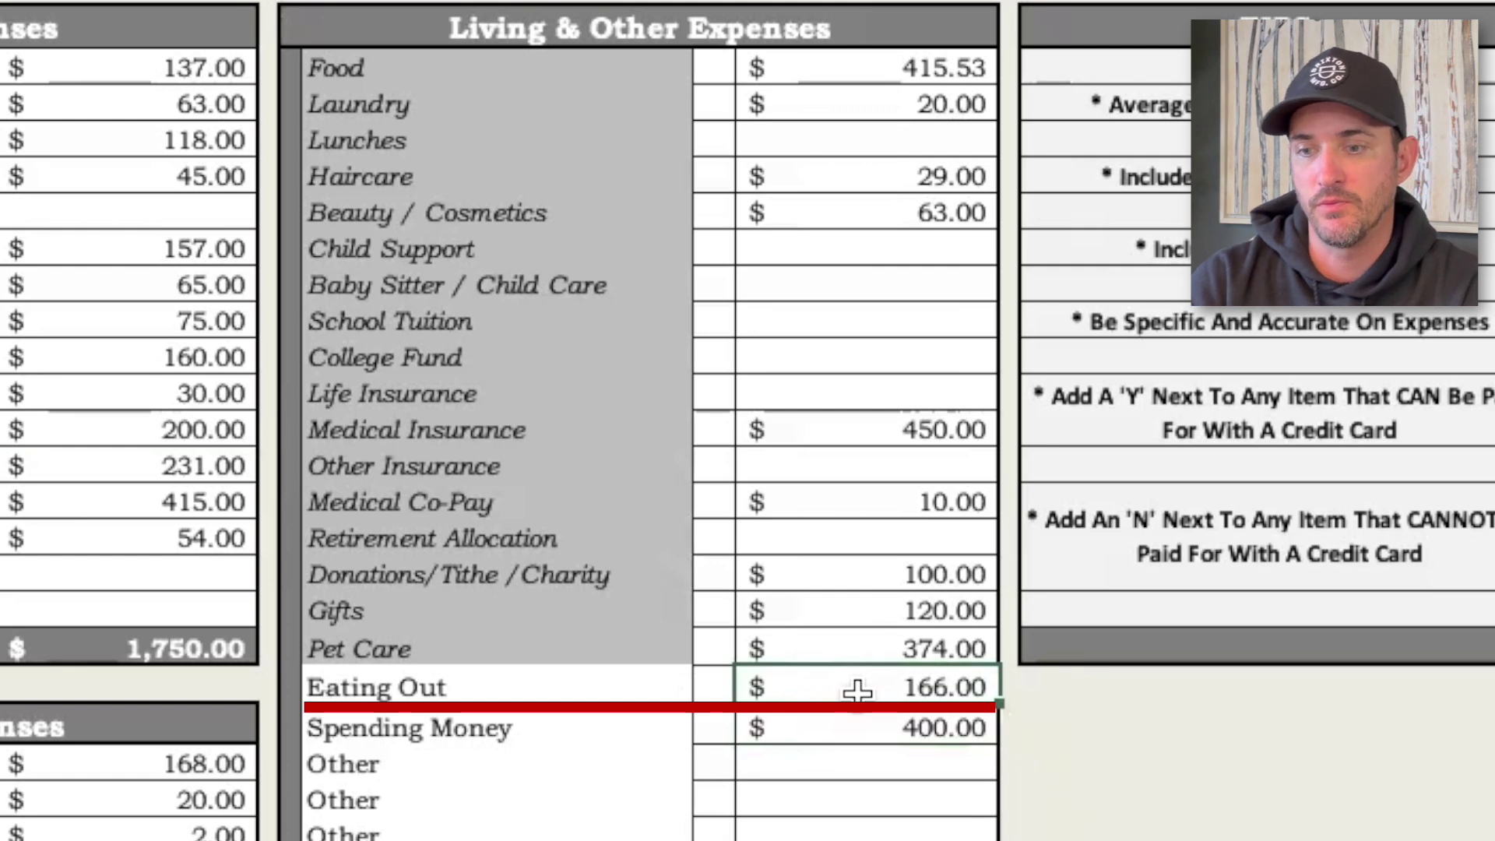
{"action": "left_click", "coordinate": [857, 646]}
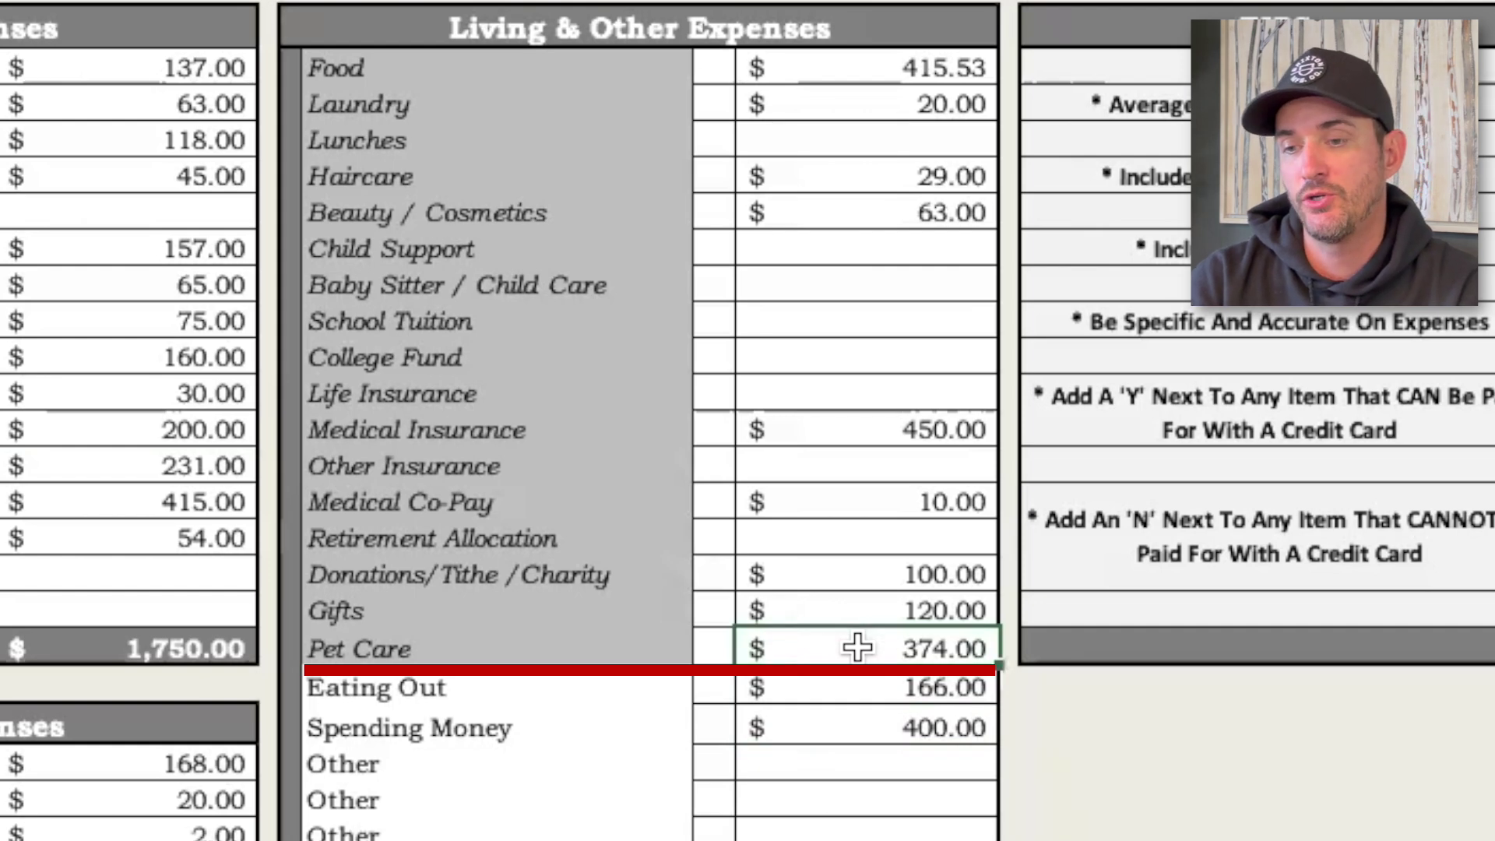
{"action": "left_click", "coordinate": [877, 608]}
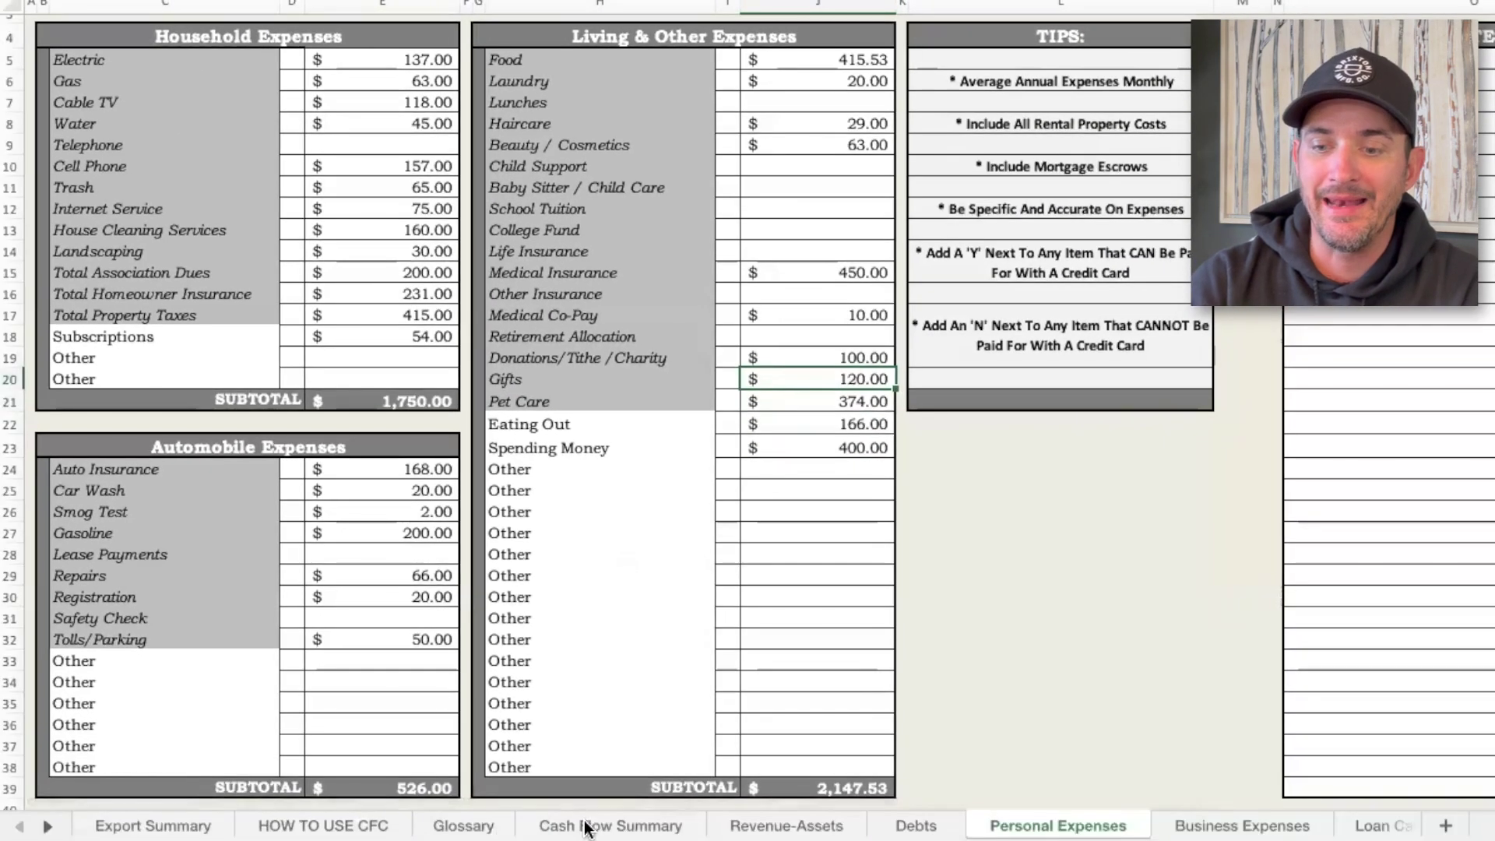
Step: Revisit the net cash flow on the Cash Flow Summary and the Debts sheet, and return to Personal Expenses
{"action": "left_click", "coordinate": [601, 824]}
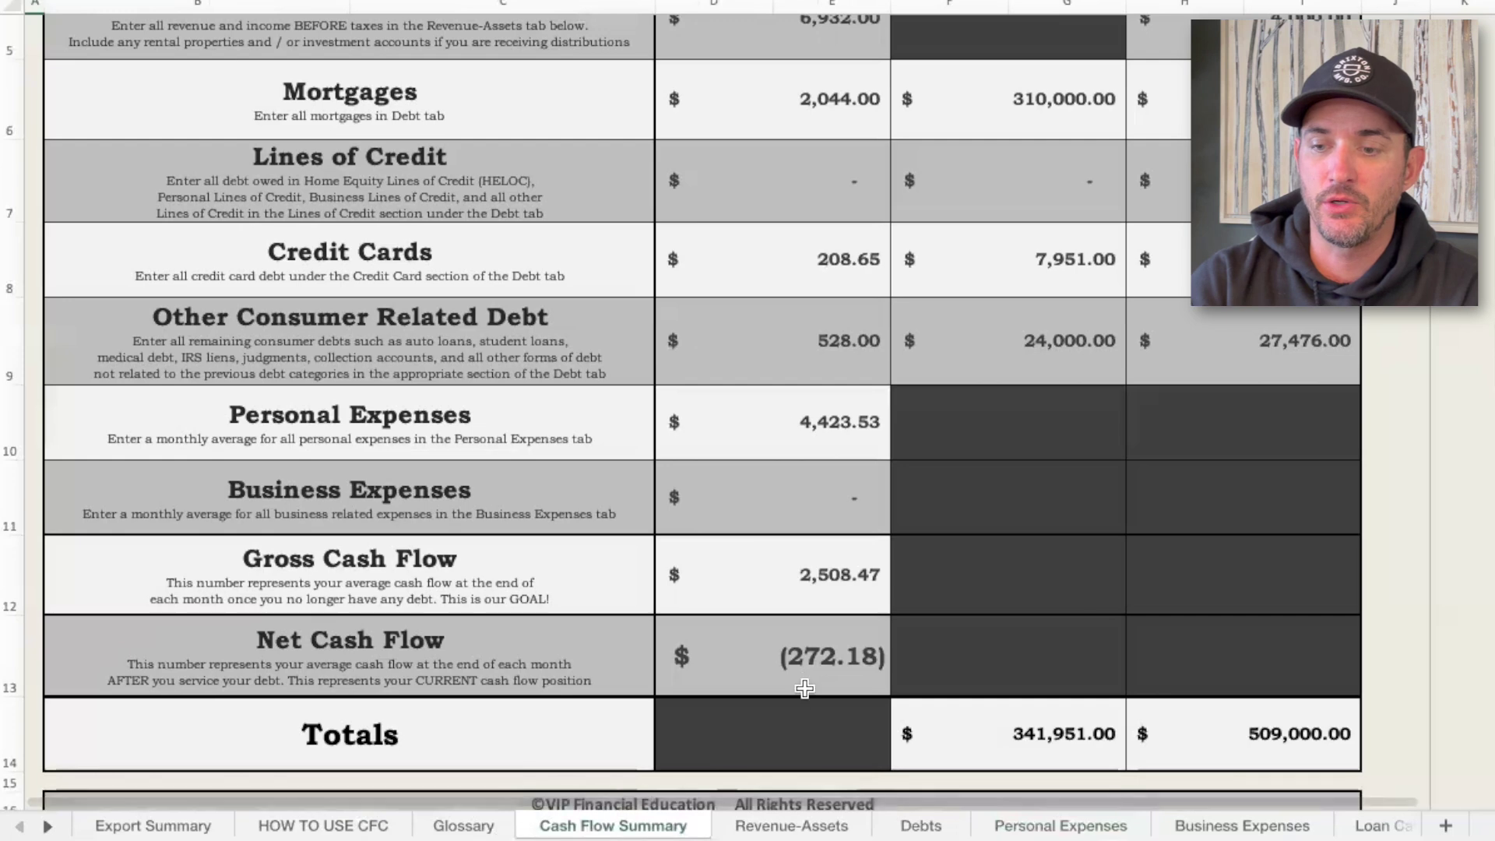
{"action": "left_click", "coordinate": [918, 825]}
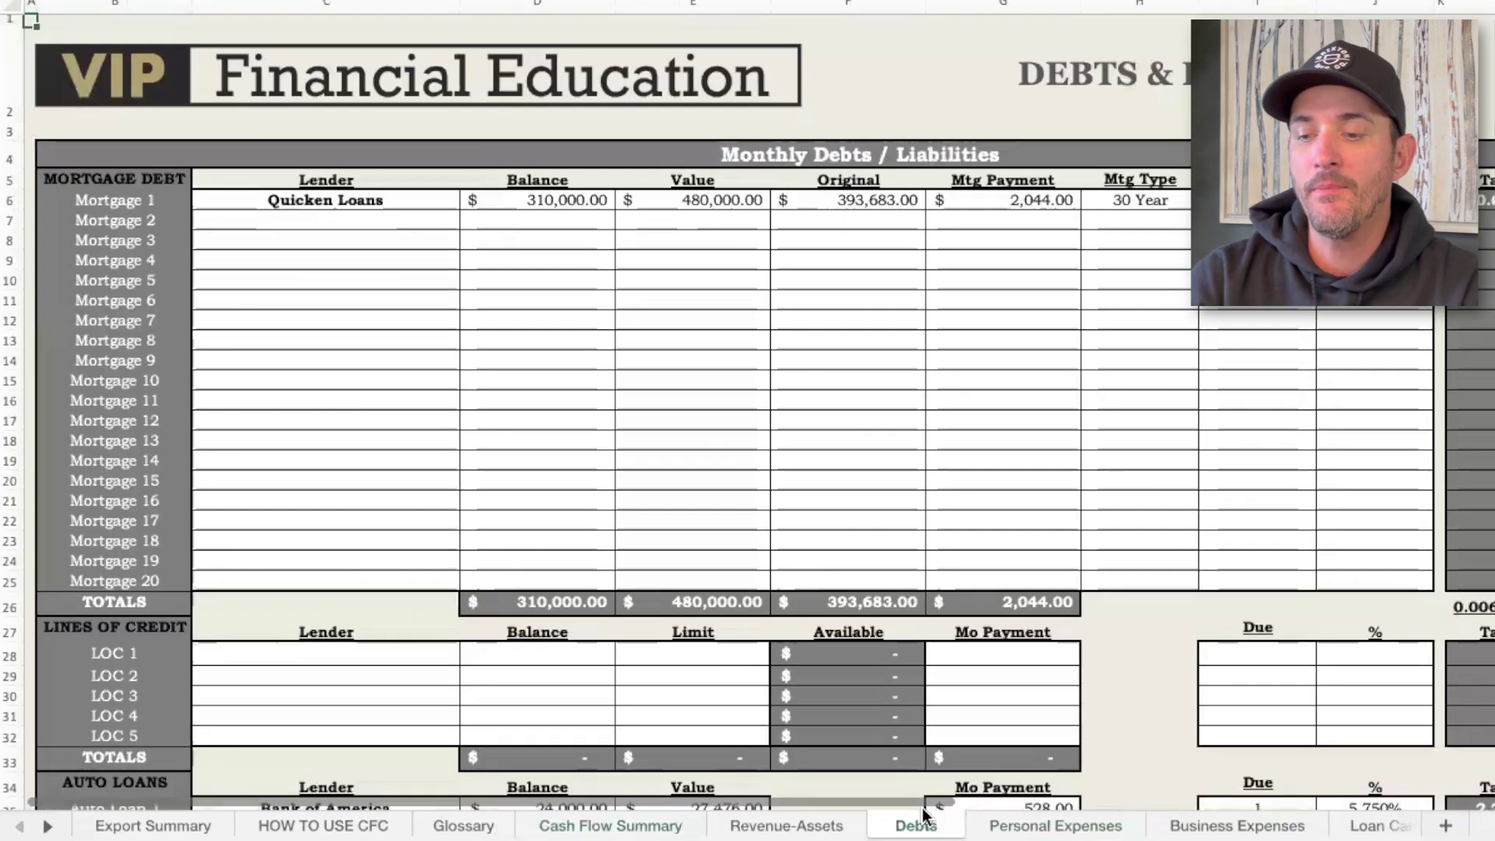
{"action": "left_click", "coordinate": [1090, 827]}
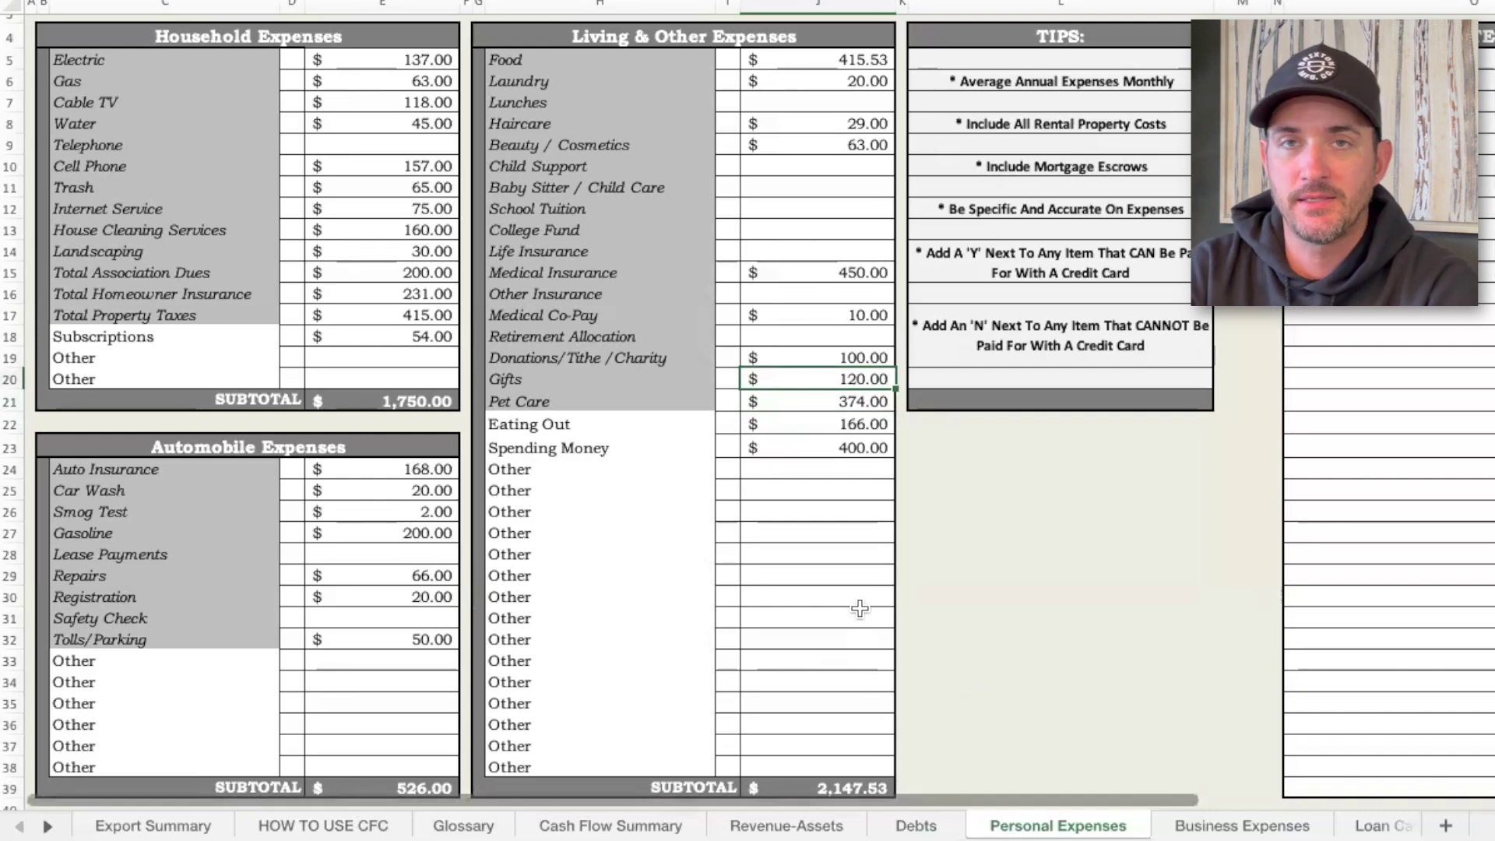
Step: Clear the Spending Money and Eating Out amounts under Living & Other Expenses
{"action": "left_click", "coordinate": [812, 445]}
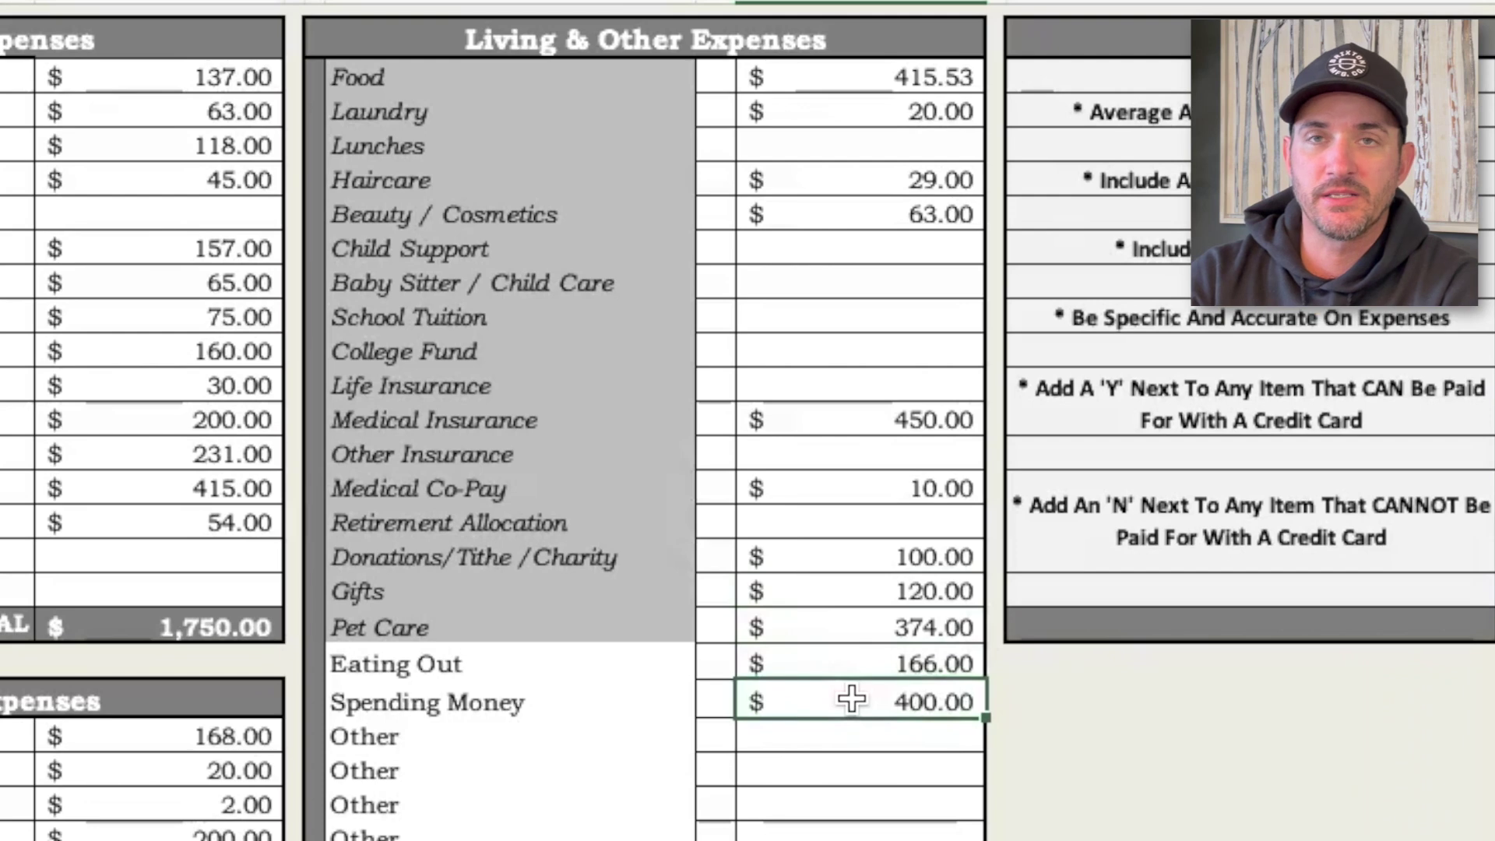
{"action": "key", "text": "Delete"}
{"action": "key", "text": "Tab"}
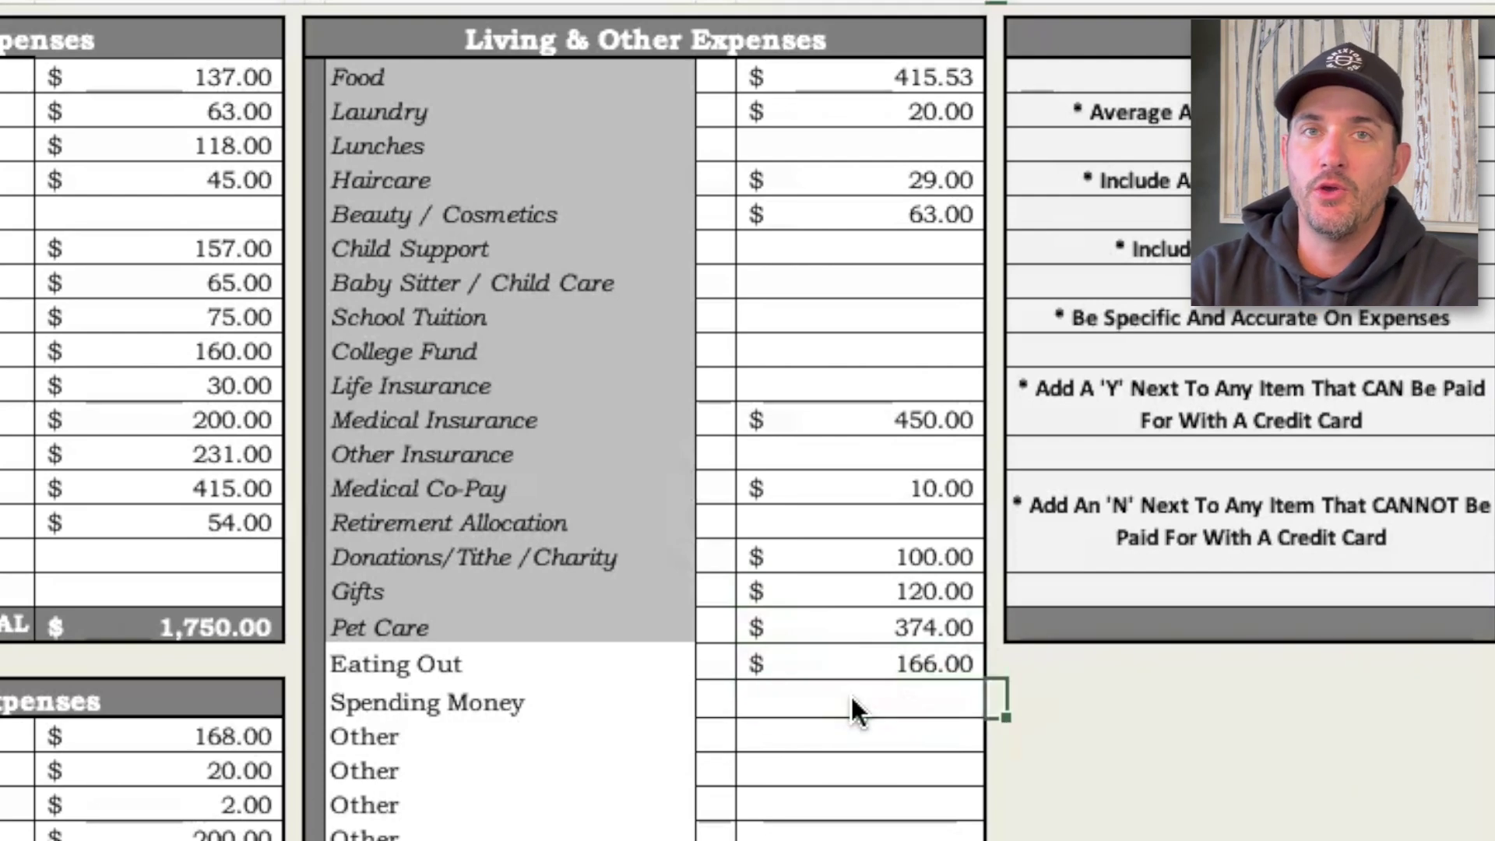
{"action": "left_click", "coordinate": [903, 665]}
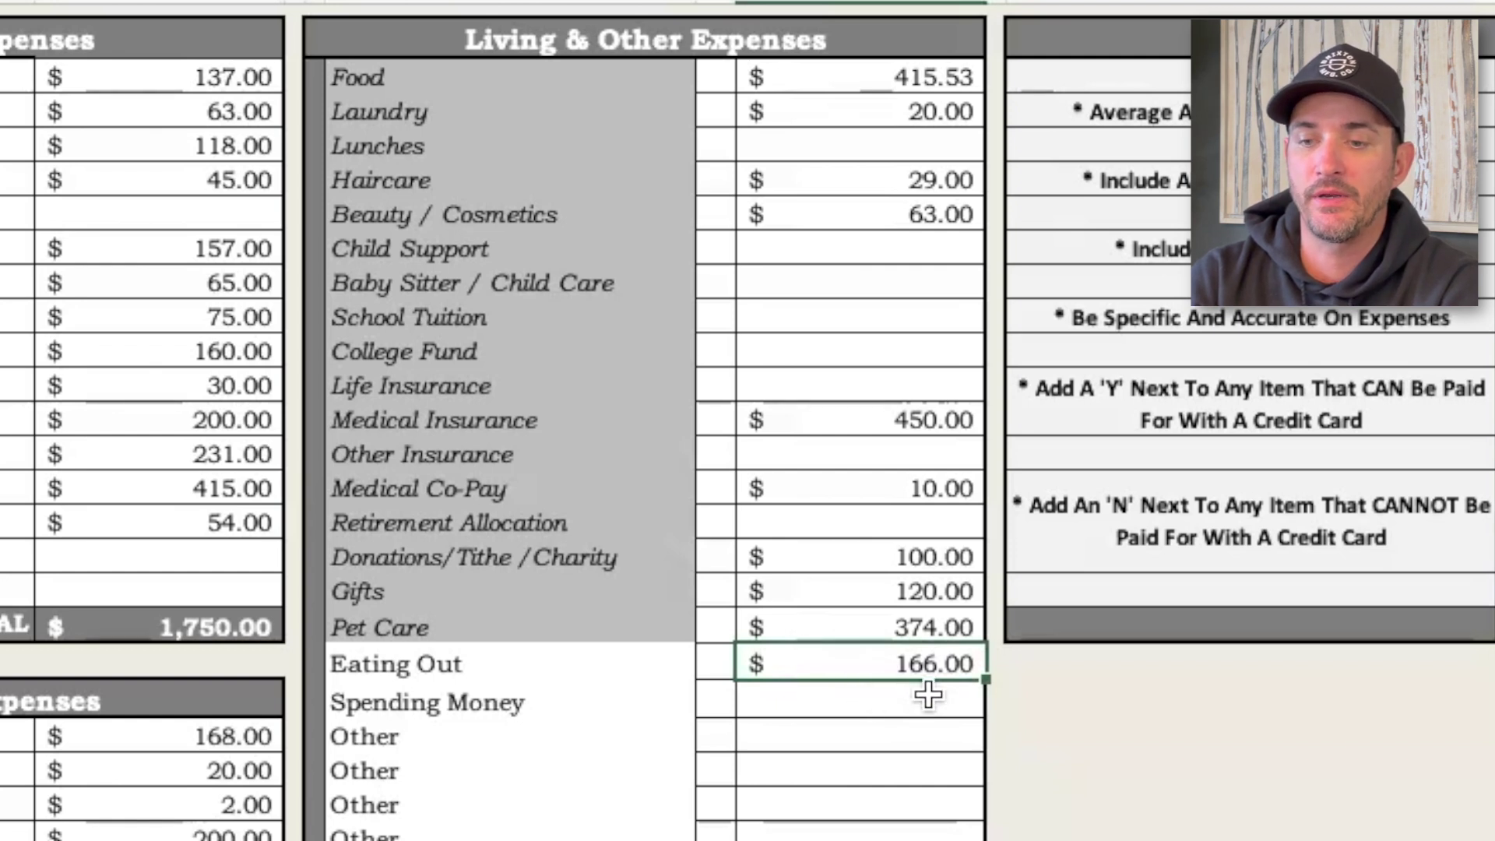
{"action": "key", "text": "Delete"}
{"action": "key", "text": "Right"}
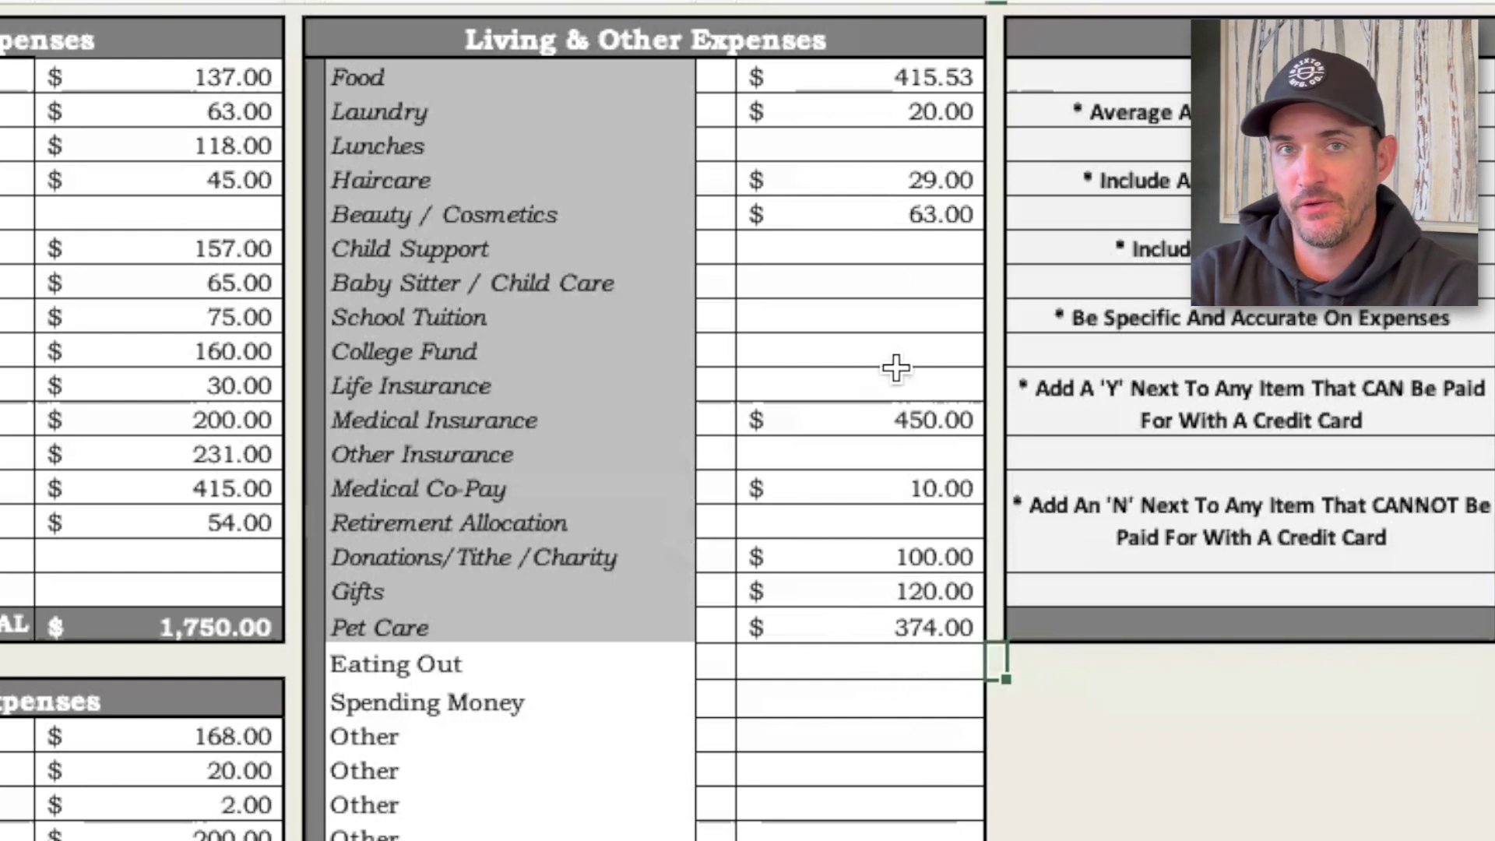
Step: Set the Food amount under Living & Other Expenses to 450
{"action": "left_click", "coordinate": [879, 80]}
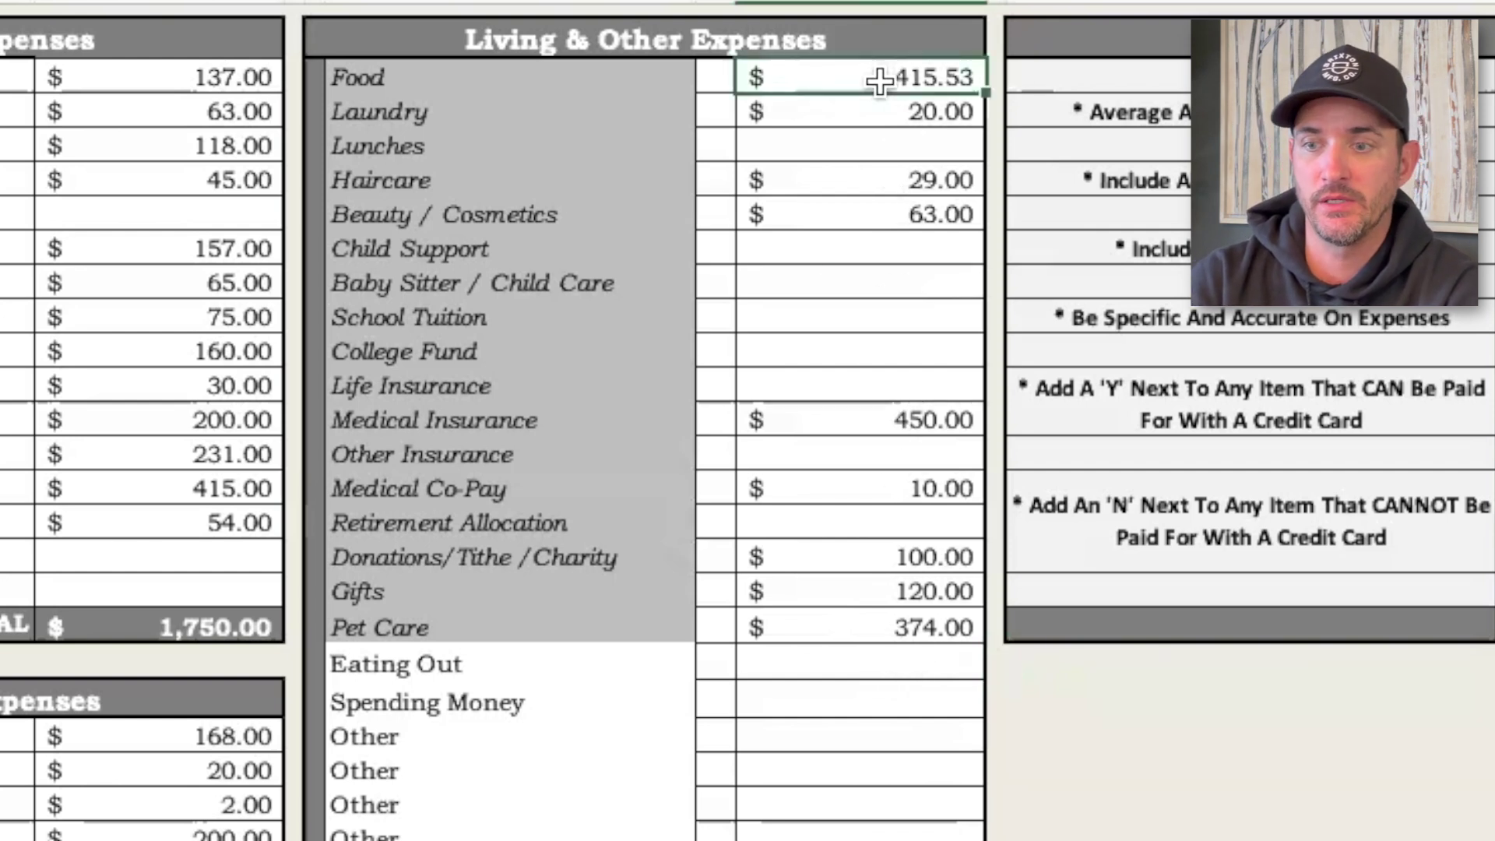
{"action": "left_click", "coordinate": [896, 553]}
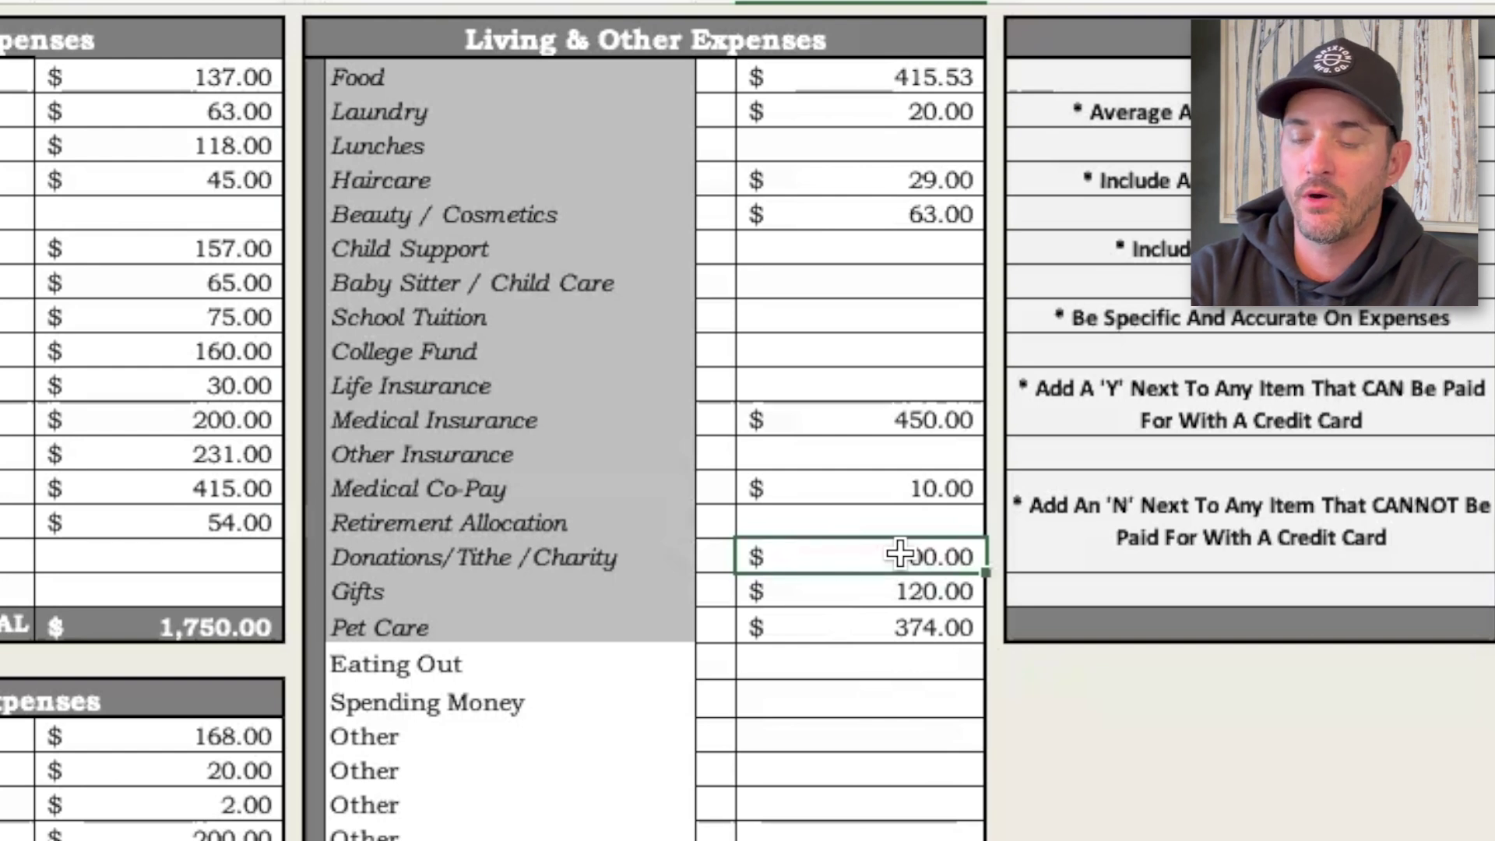
{"action": "left_click", "coordinate": [883, 77]}
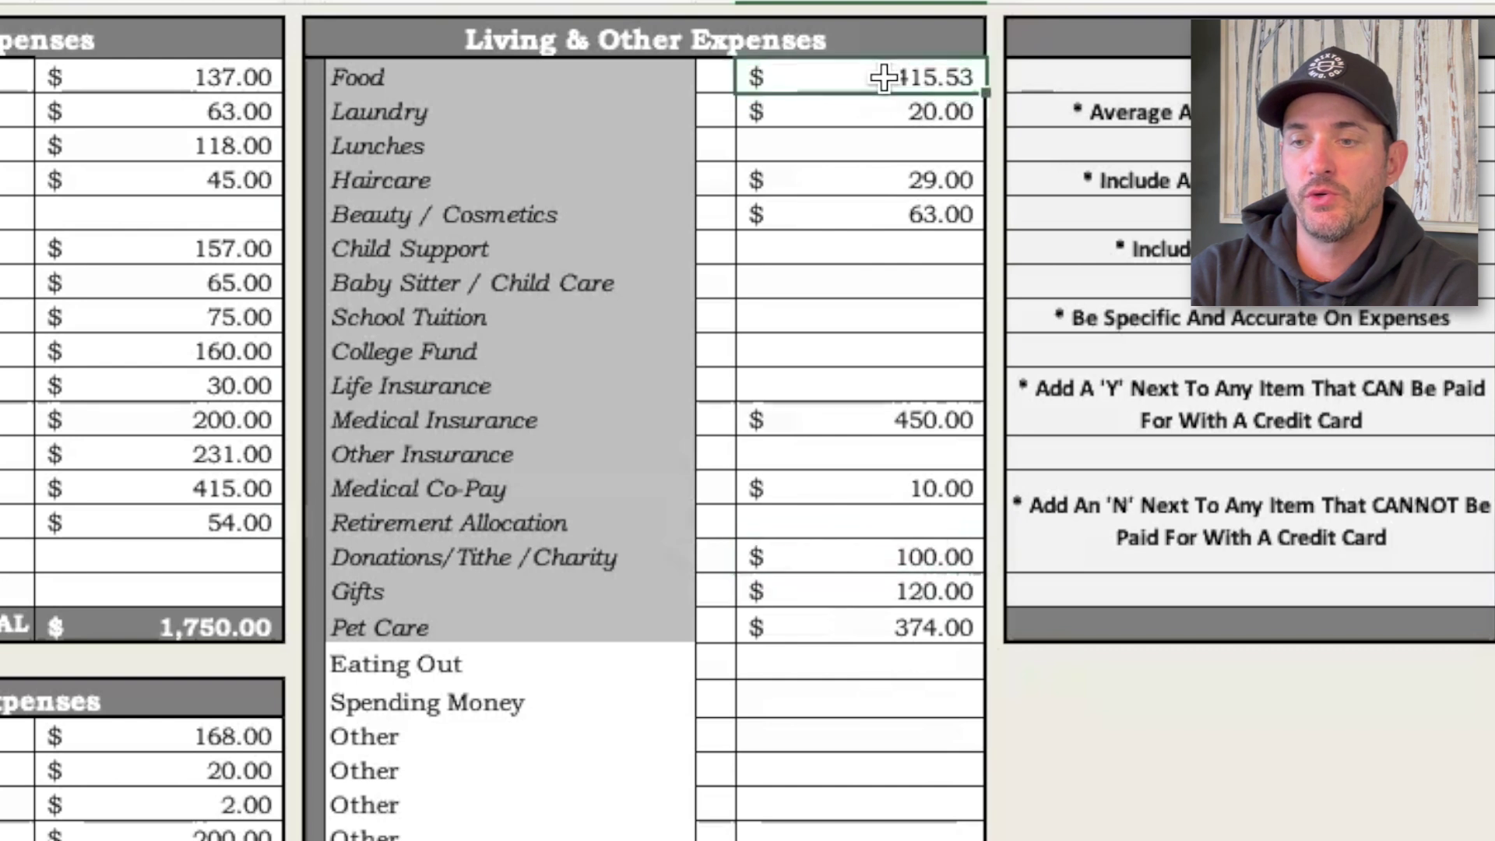
{"action": "type", "text": "45000"}
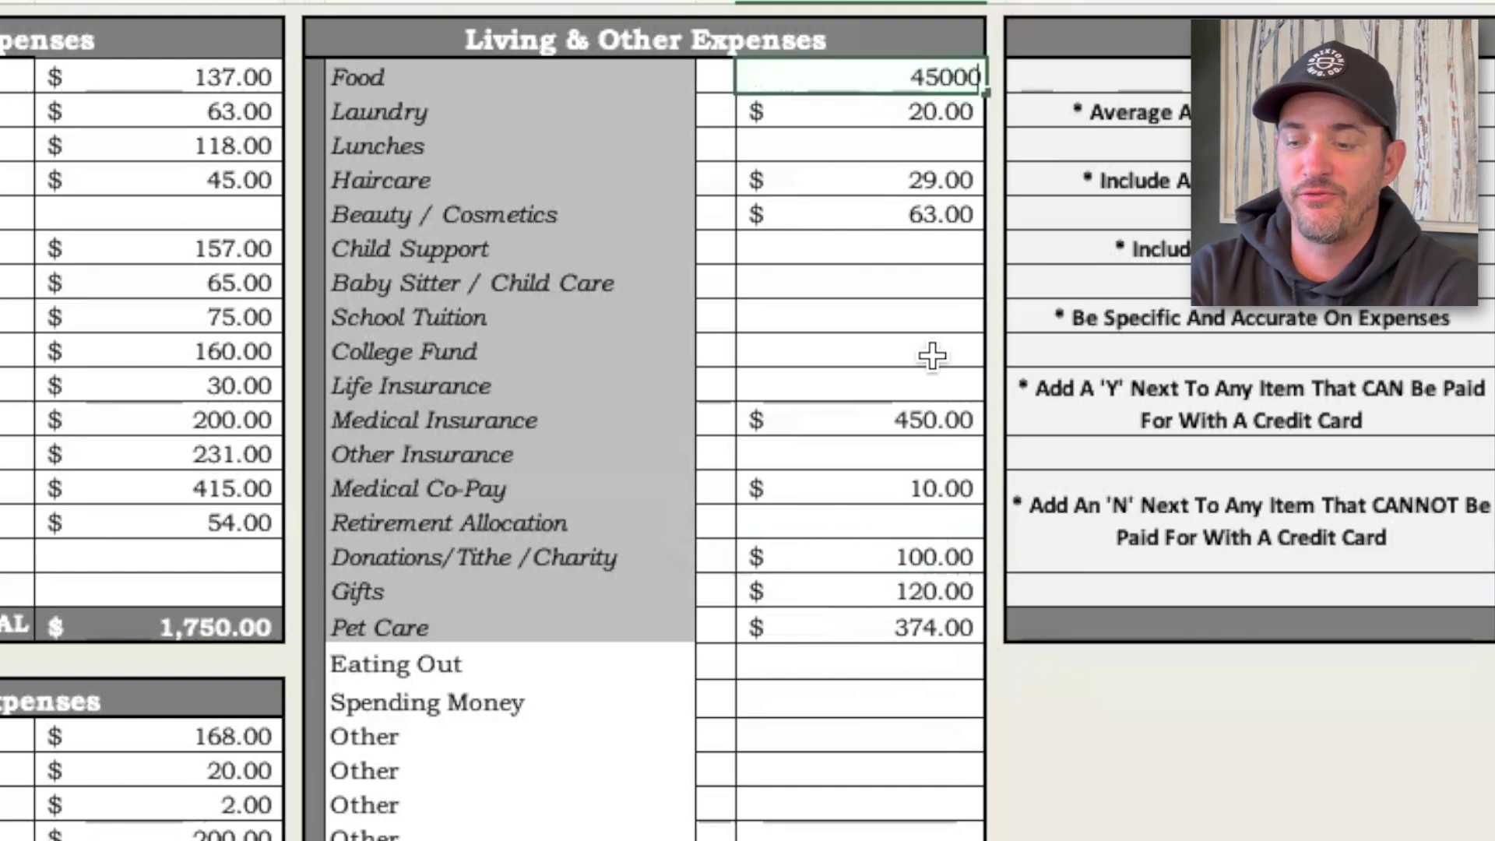
{"action": "key", "text": "BackSpace"}
{"action": "key", "text": "BackSpace"}
{"action": "key", "text": "Tab"}
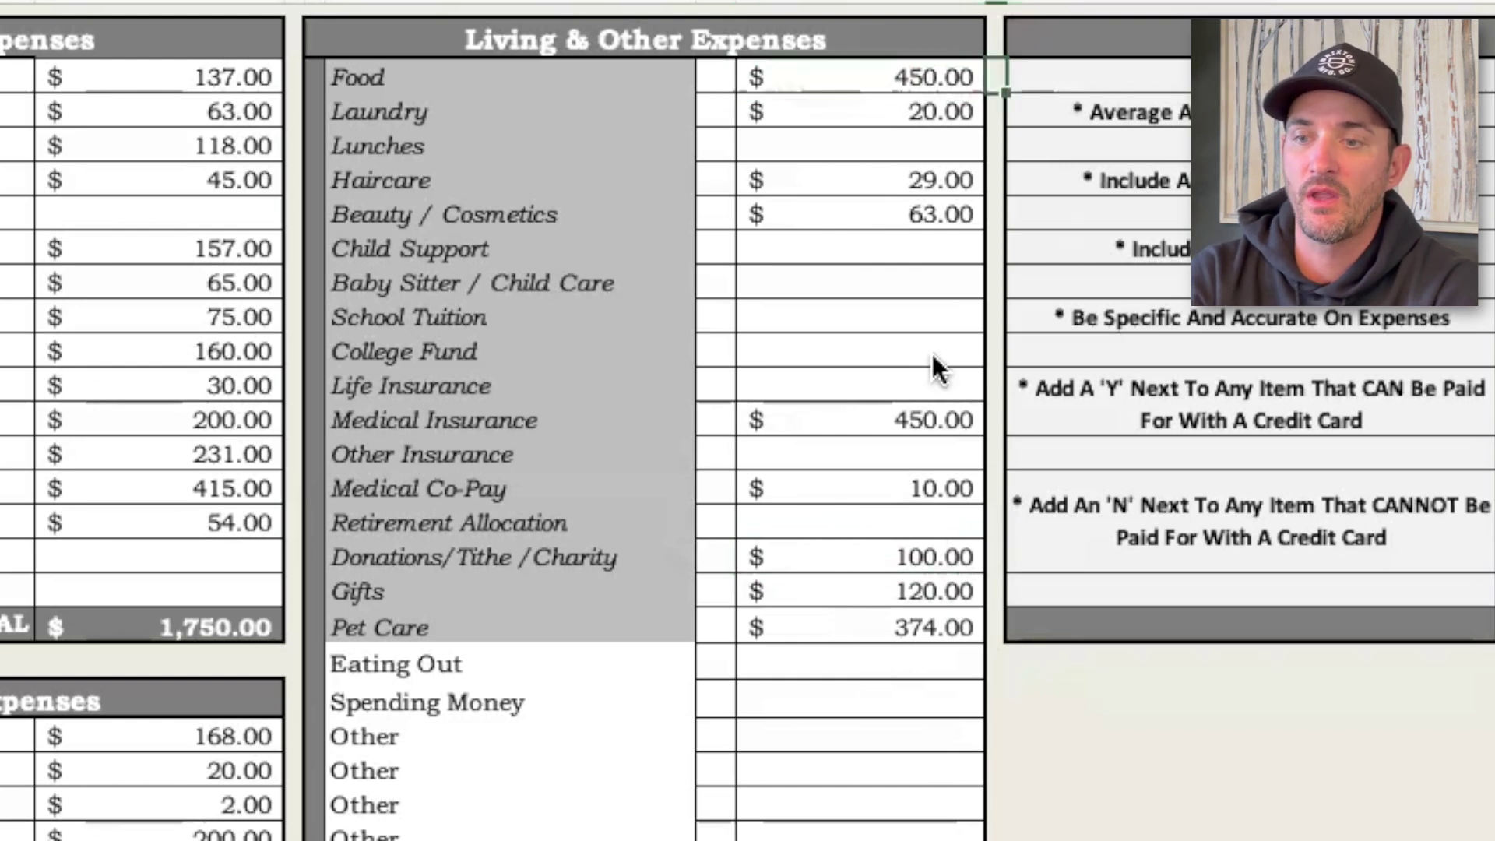
Step: Clear the Gifts amount and set Donations/Tithe/Charity to 0 under Living & Other Expenses
{"action": "left_click", "coordinate": [892, 625]}
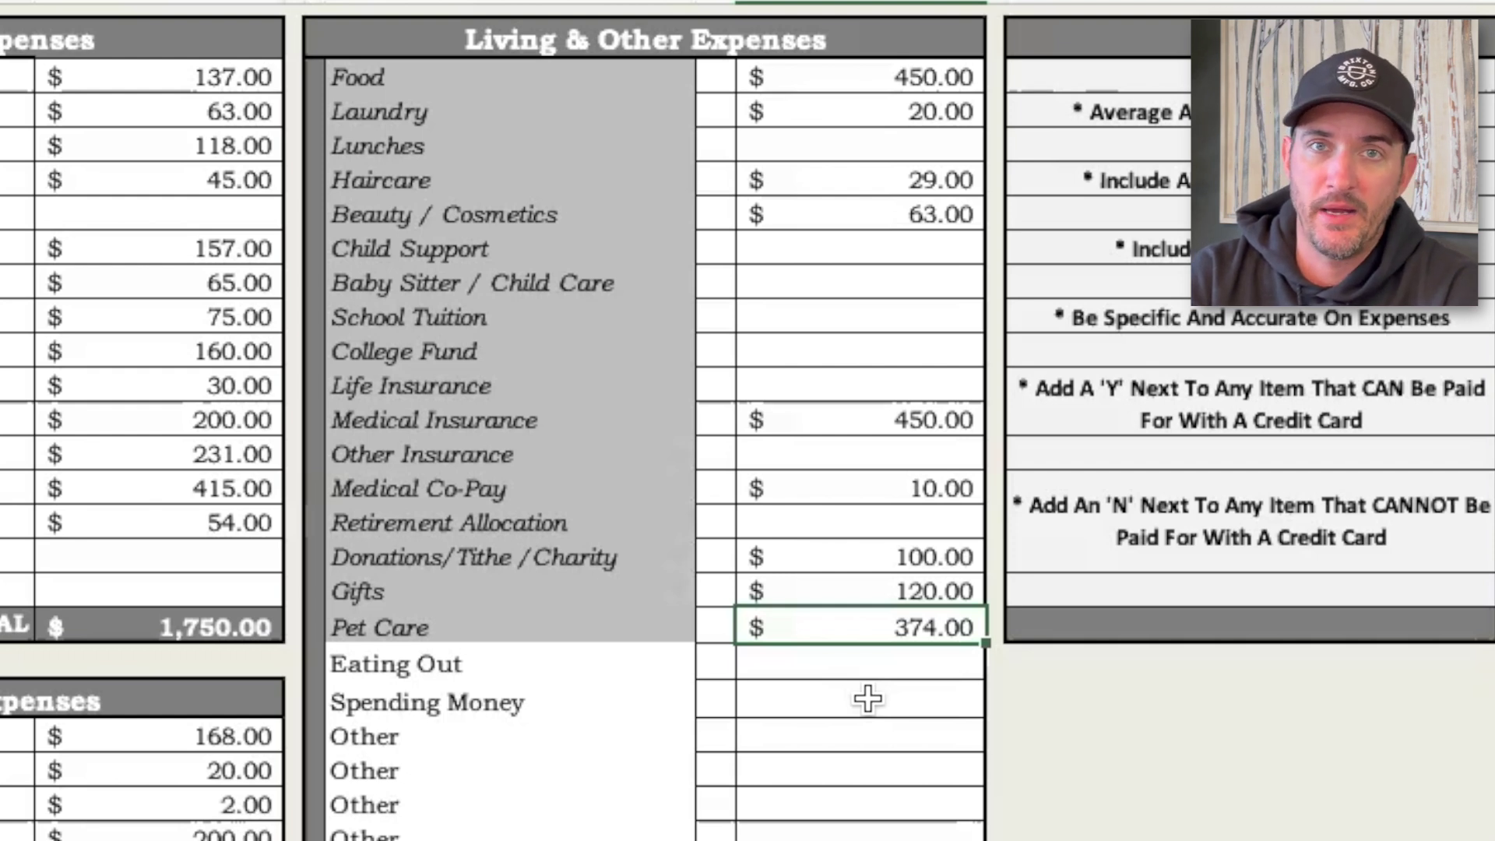
{"action": "left_click", "coordinate": [890, 591]}
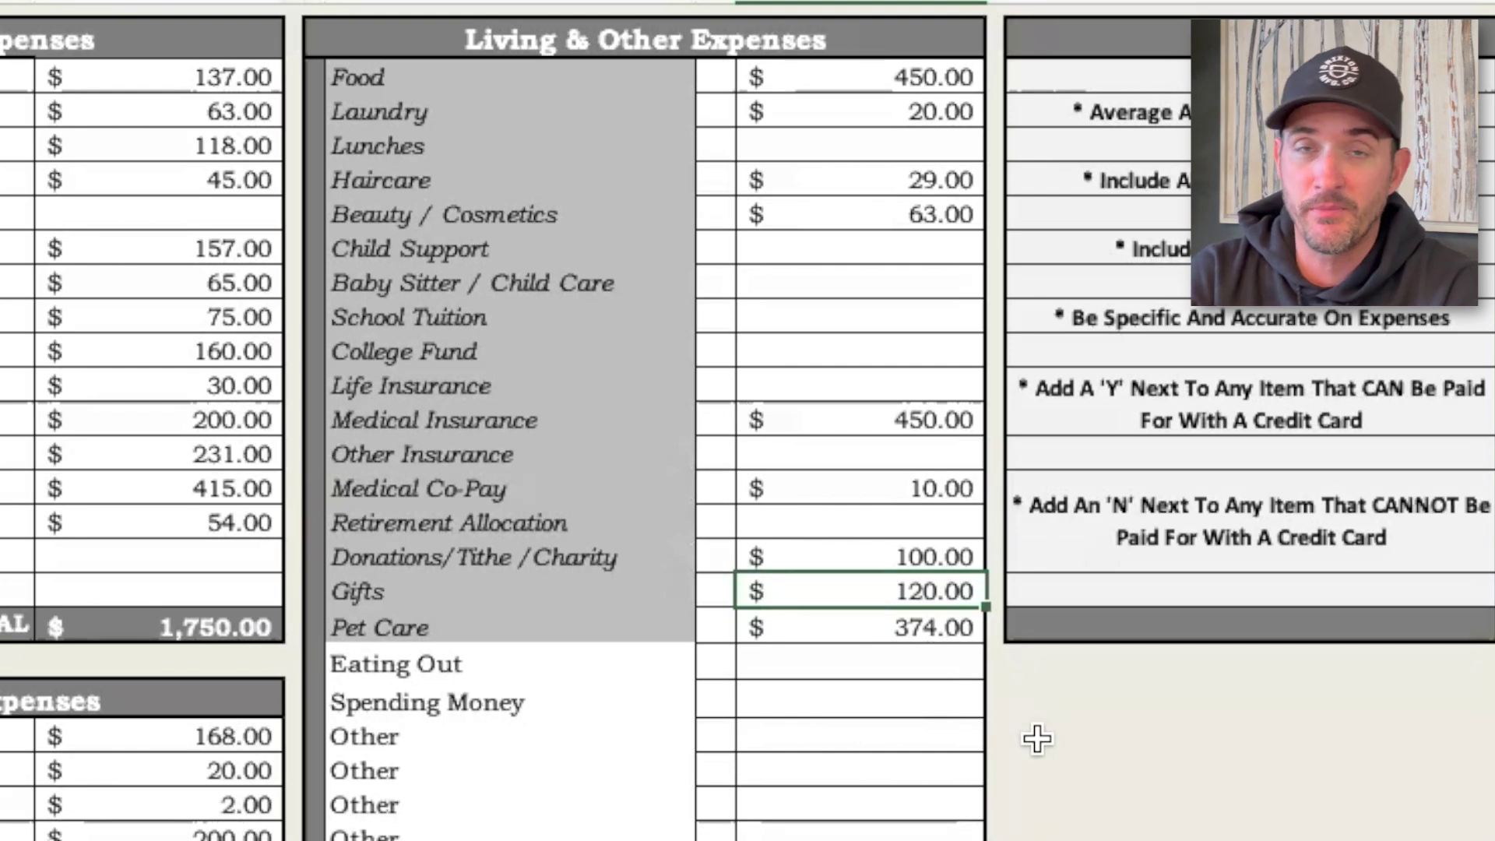
{"action": "key", "text": "Delete"}
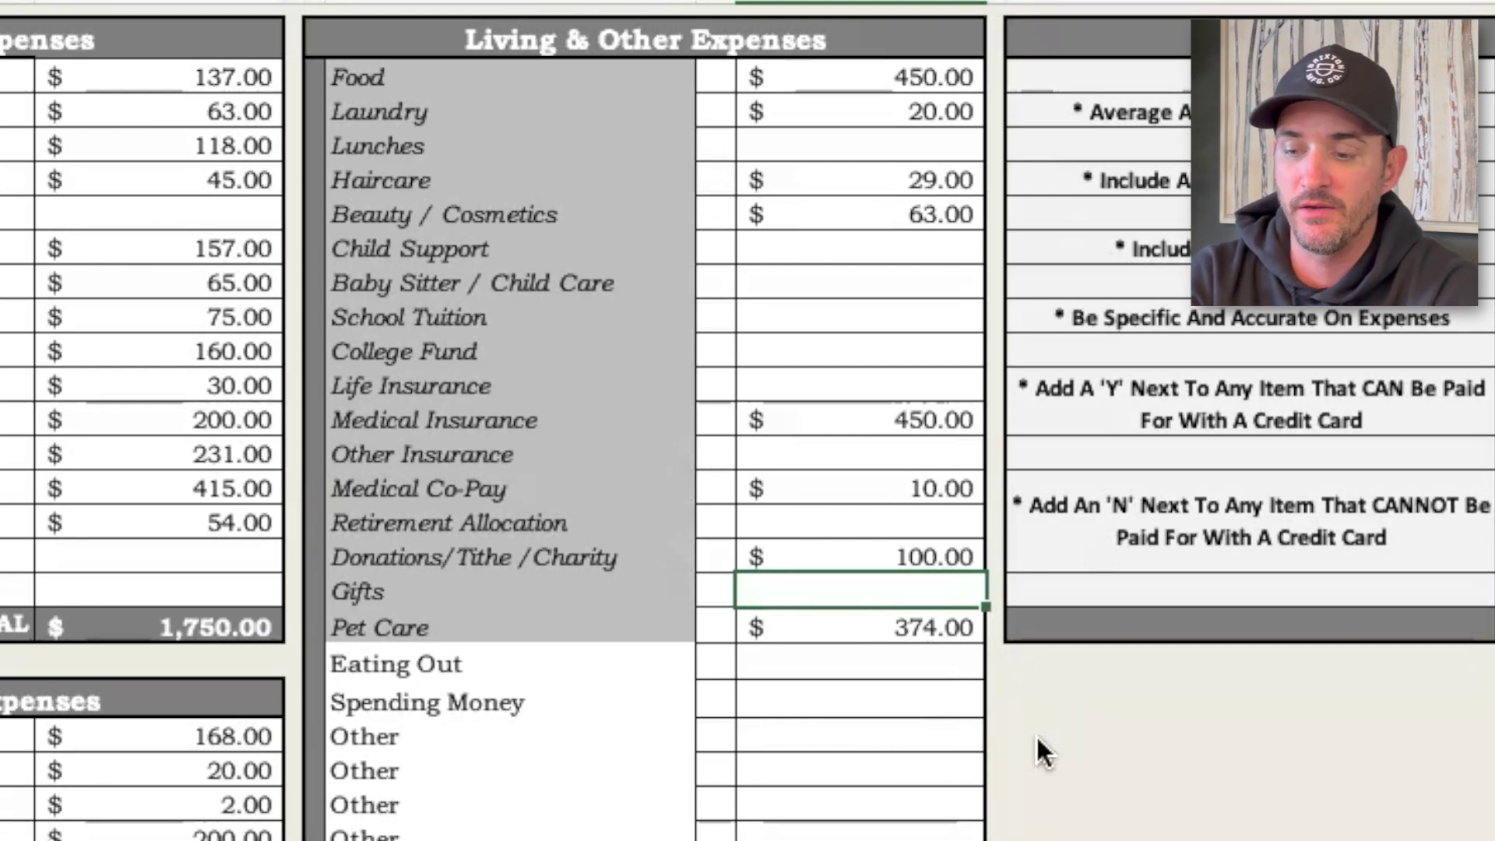
{"action": "key", "text": "Right"}
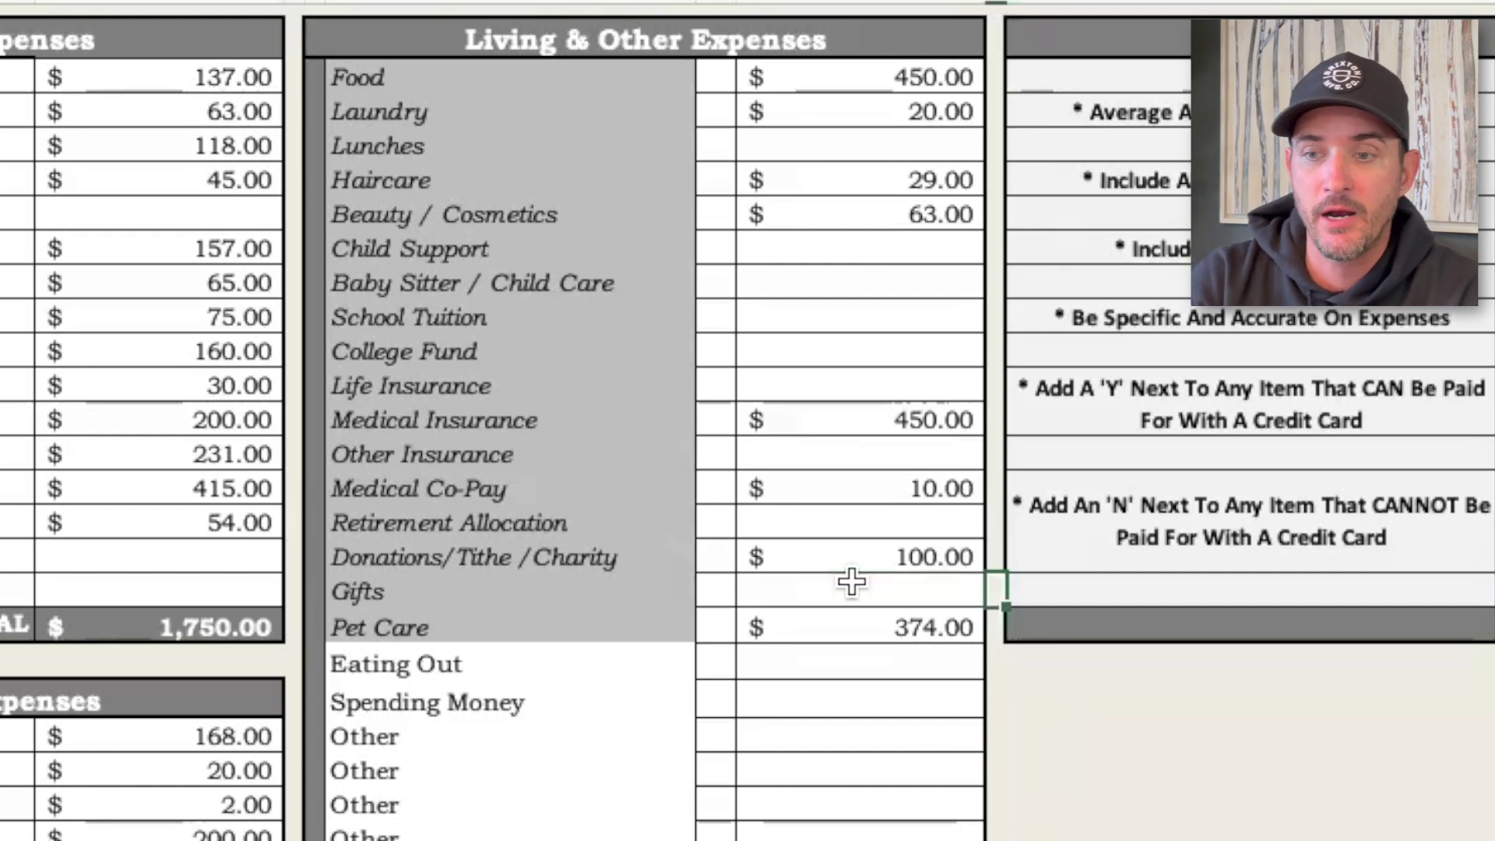
{"action": "left_click", "coordinate": [916, 558]}
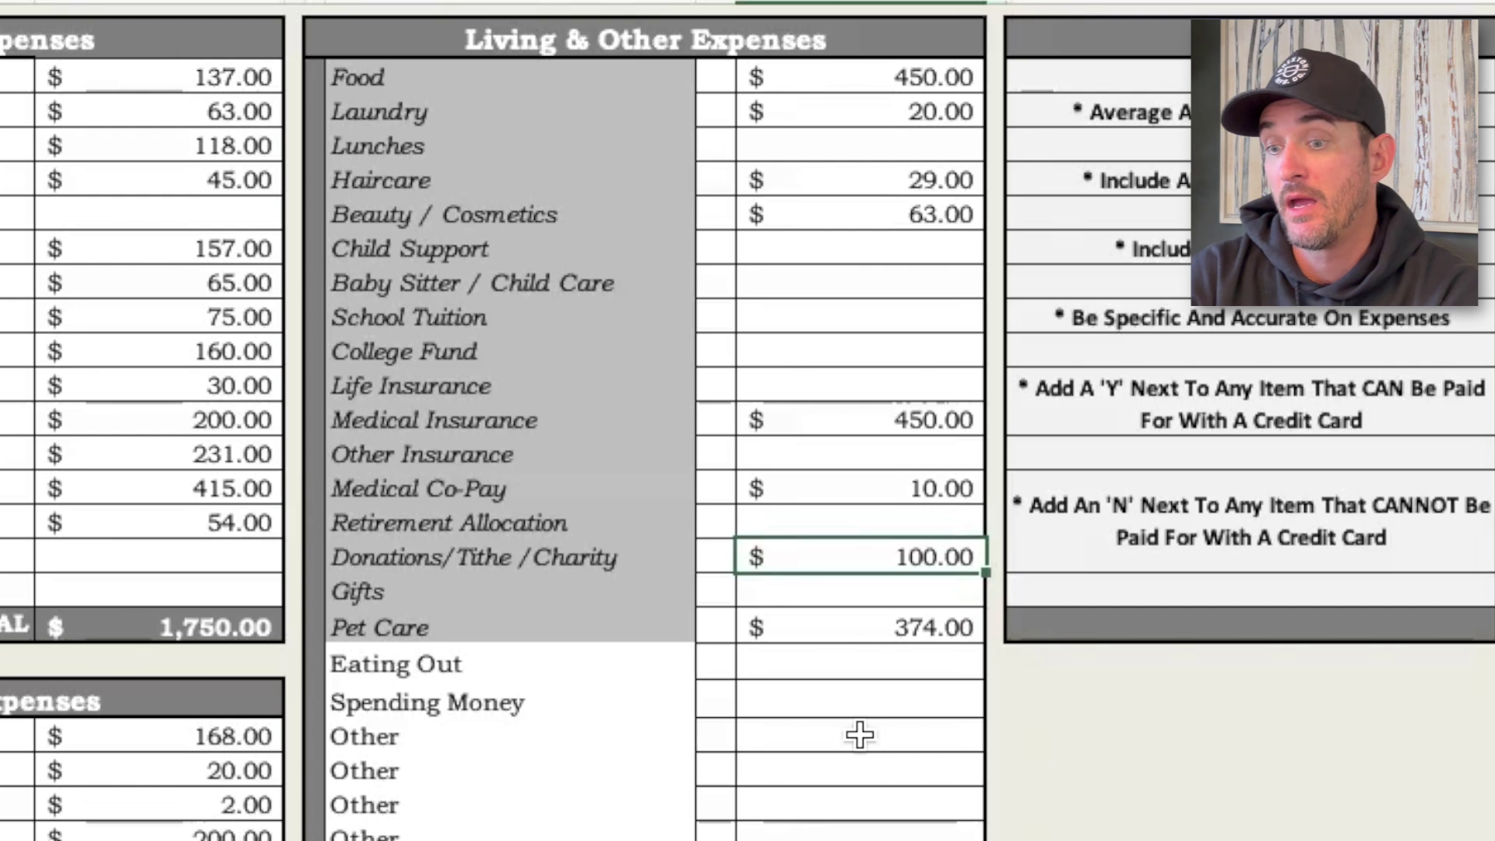
{"action": "type", "text": "0"}
{"action": "key", "text": "Tab"}
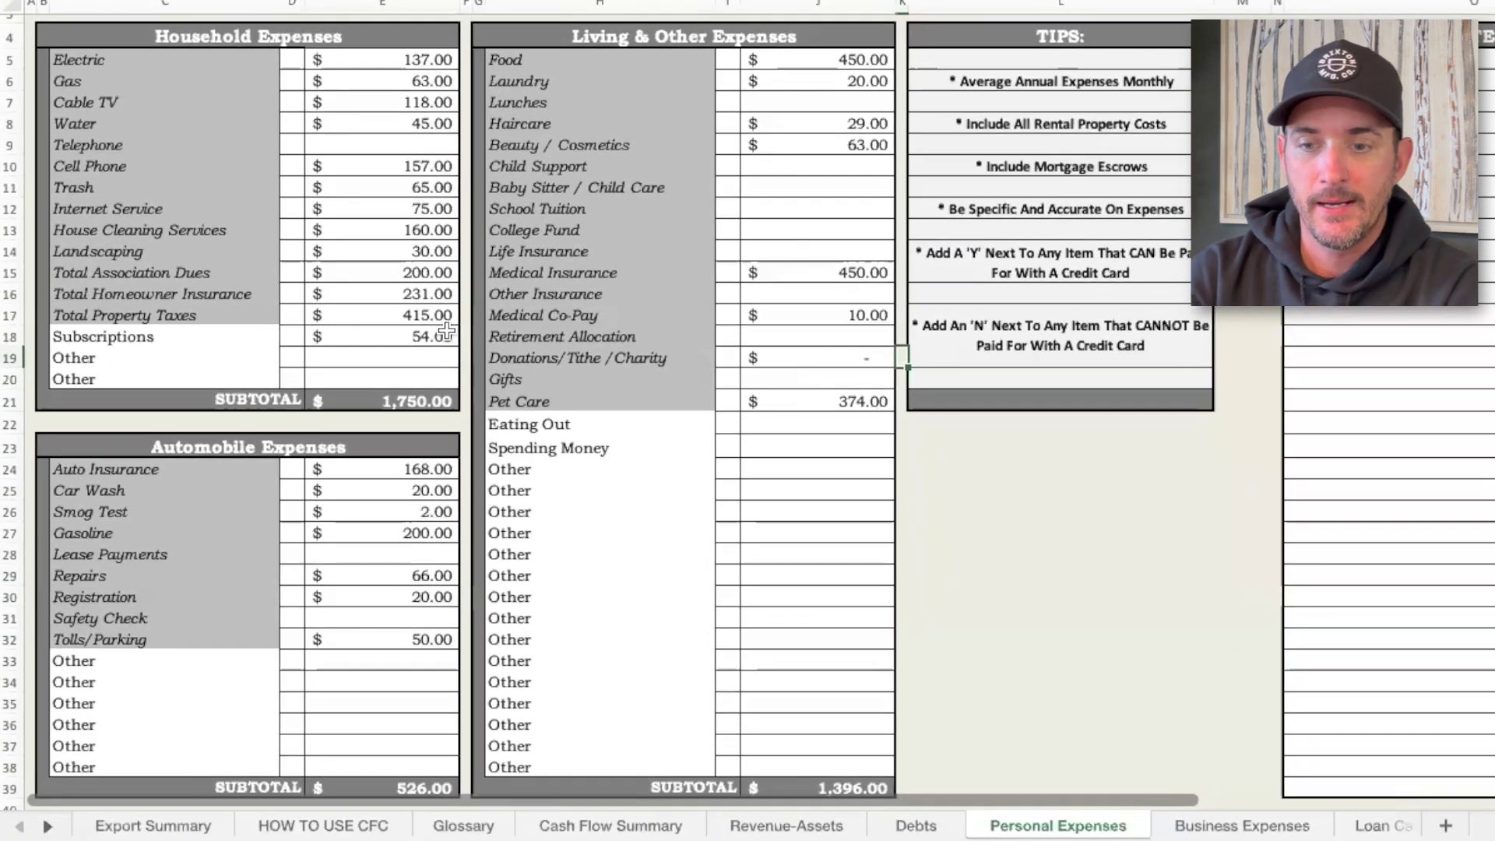
Step: Clear the House Cleaning Services and Landscaping amounts under Household Expenses
{"action": "left_click", "coordinate": [371, 235]}
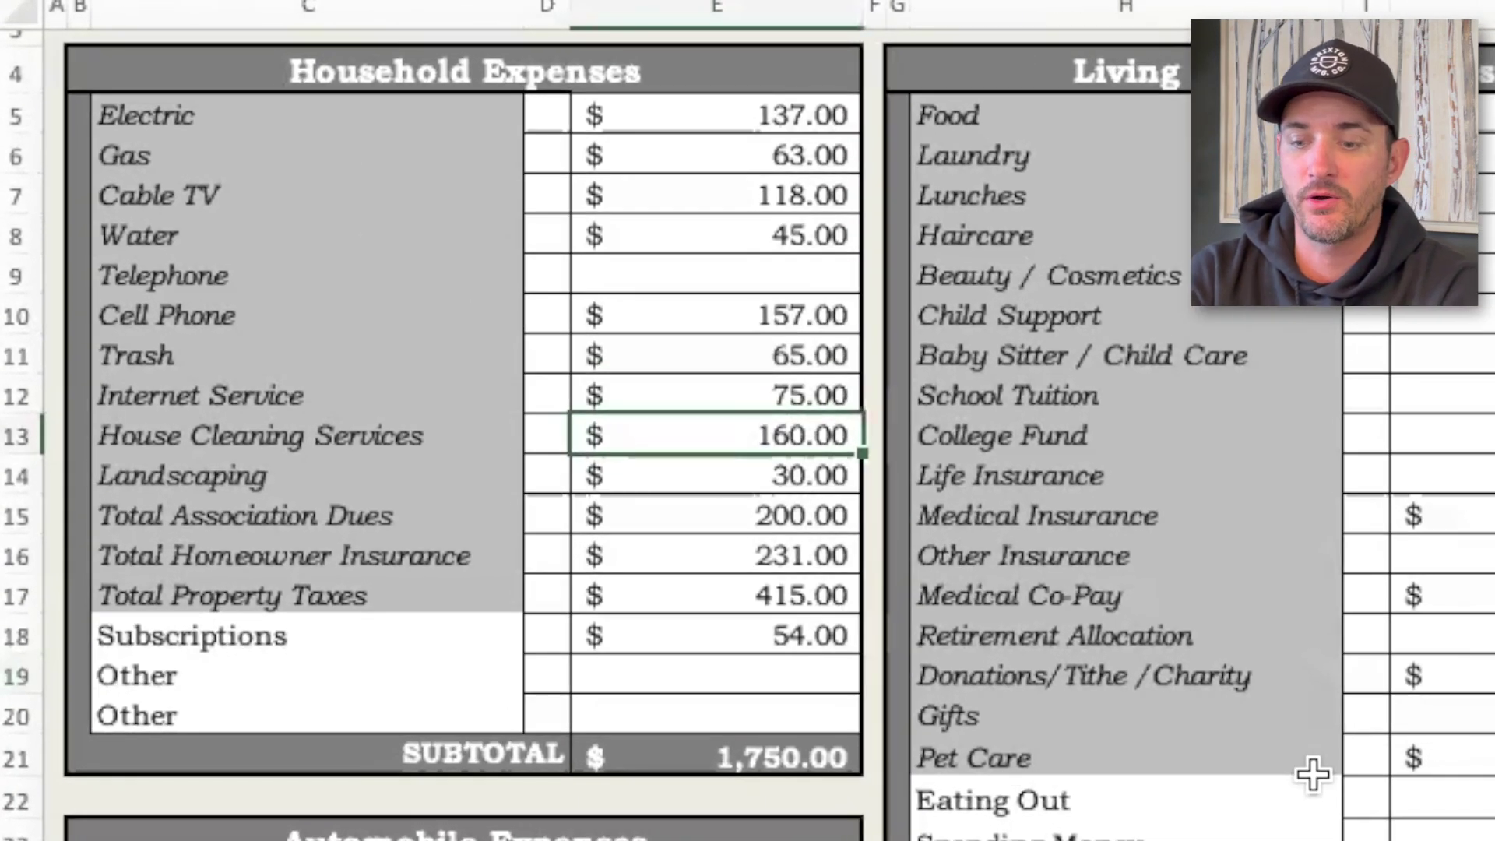
{"action": "key", "text": "Delete"}
{"action": "key", "text": "Right"}
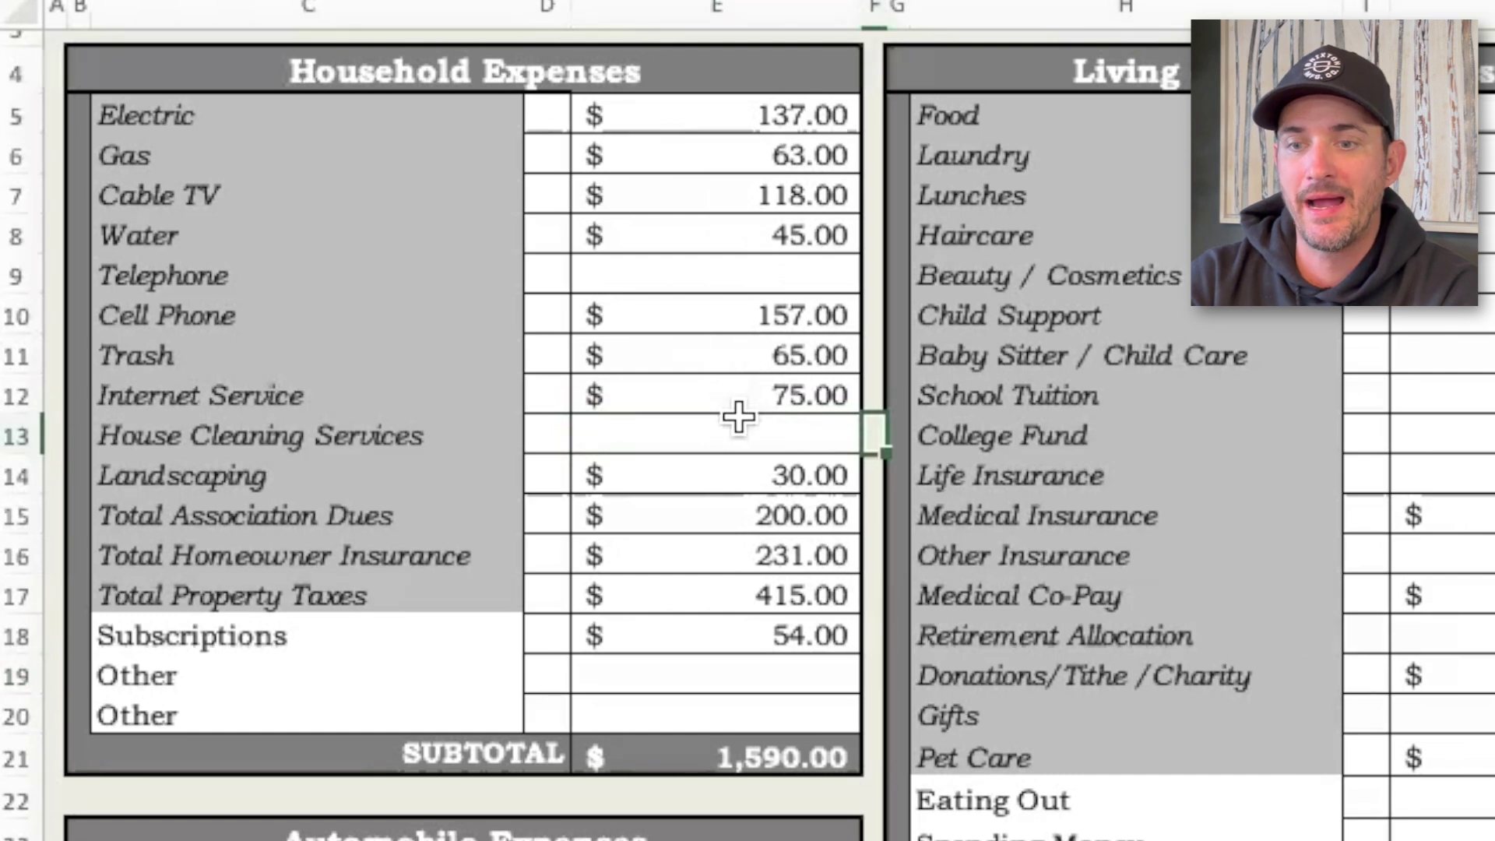
{"action": "left_click", "coordinate": [743, 468]}
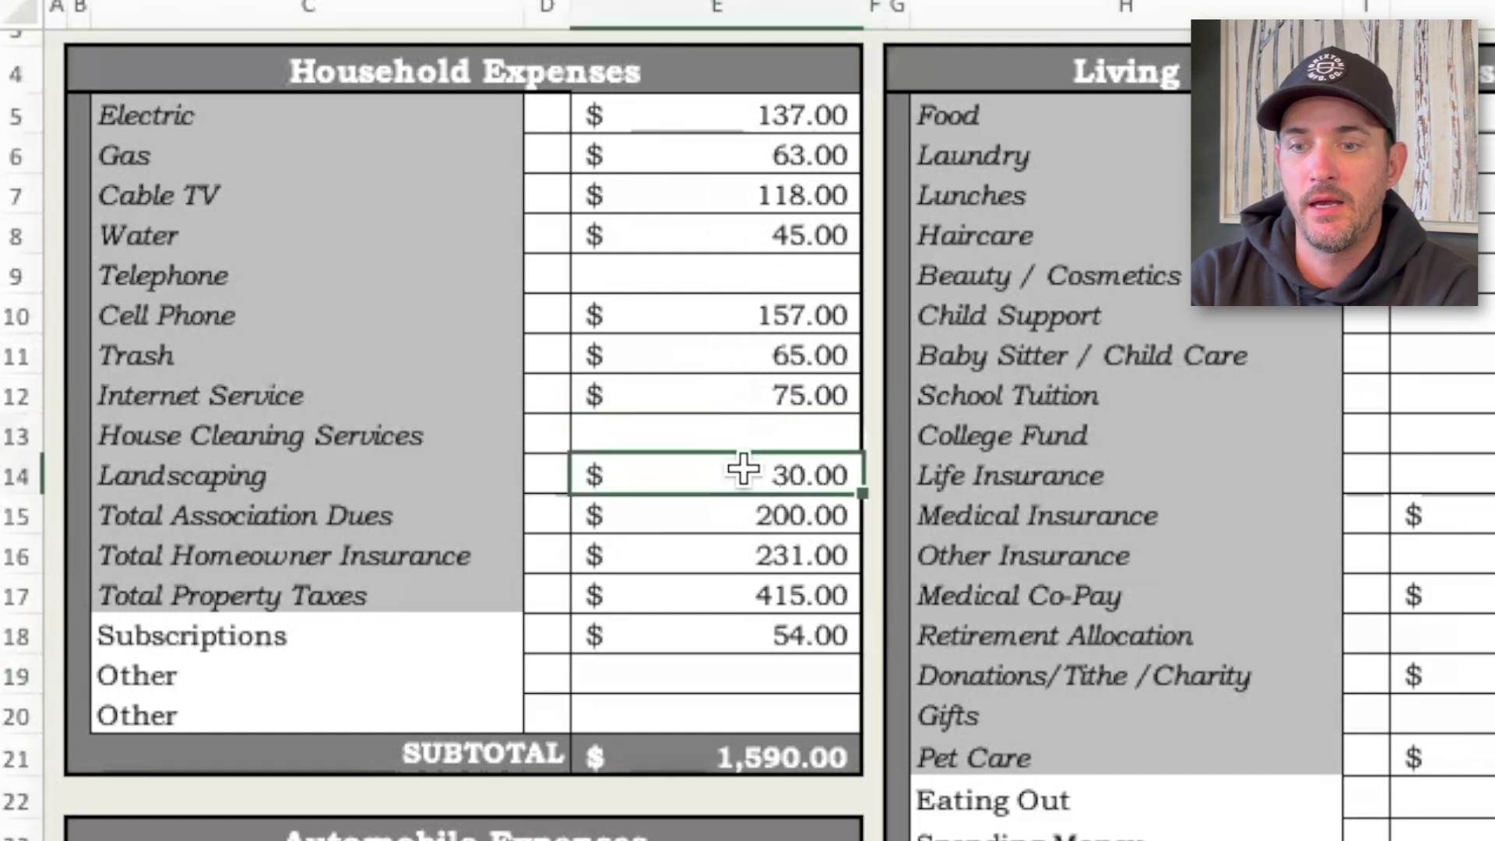
{"action": "key", "text": "Delete"}
{"action": "key", "text": "Right"}
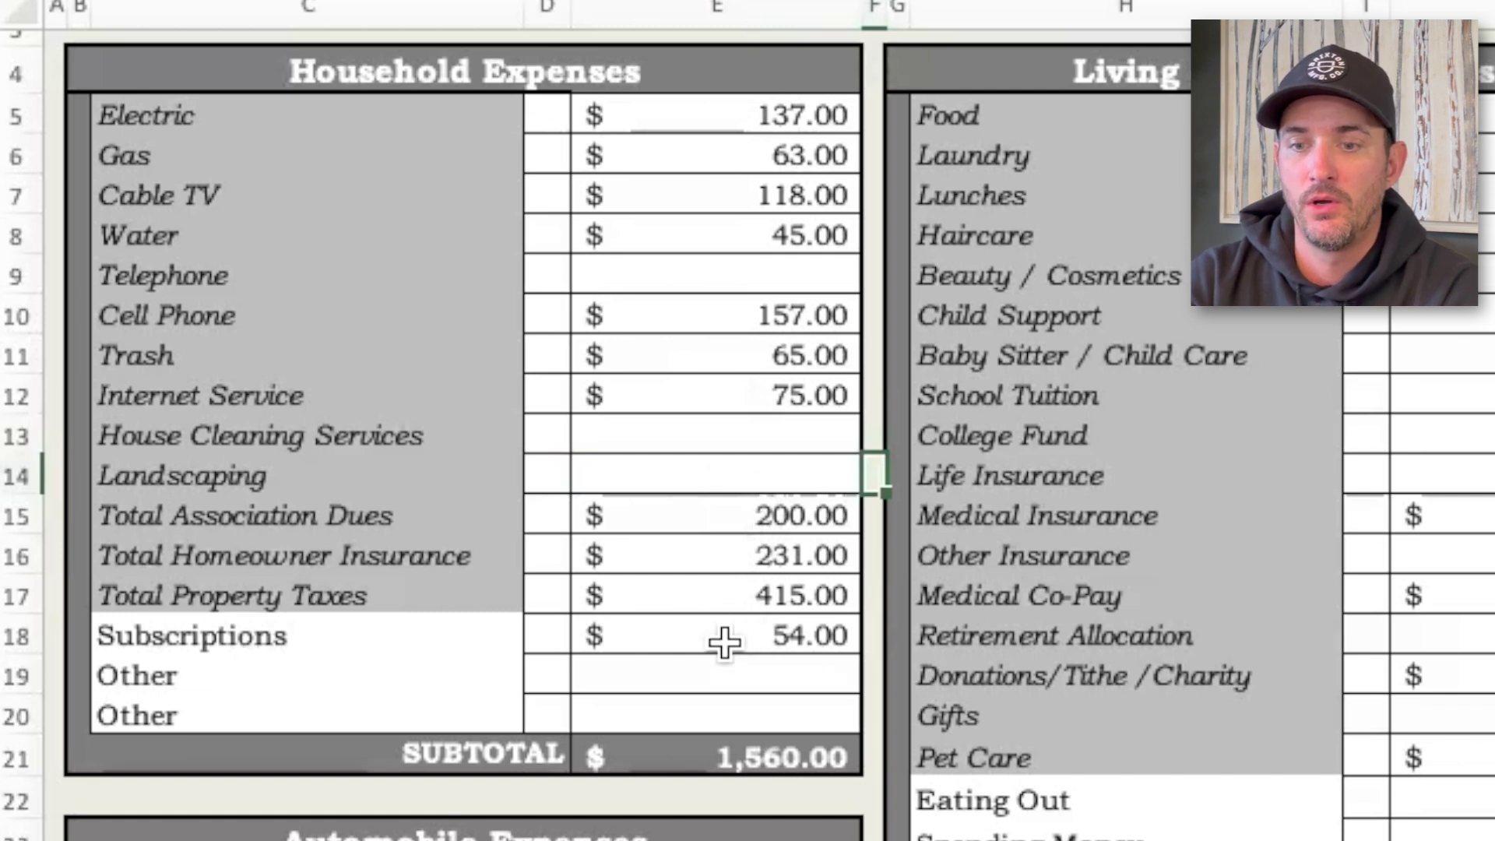
Step: Review the net cash flow on the Cash Flow Summary and the credit card totals on the Debts sheet
{"action": "left_click", "coordinate": [756, 634]}
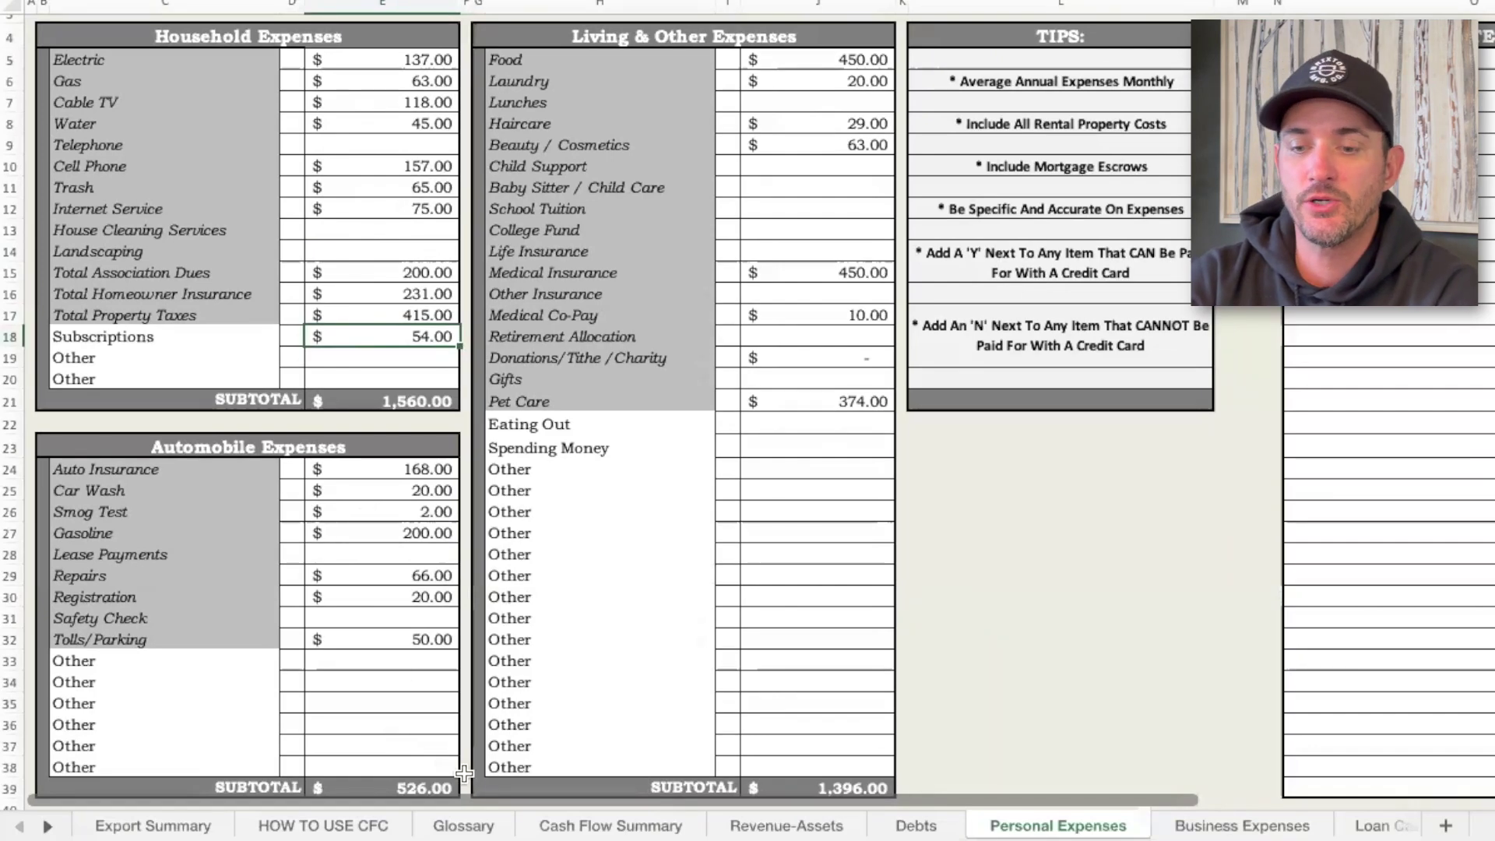
{"action": "left_click", "coordinate": [553, 825]}
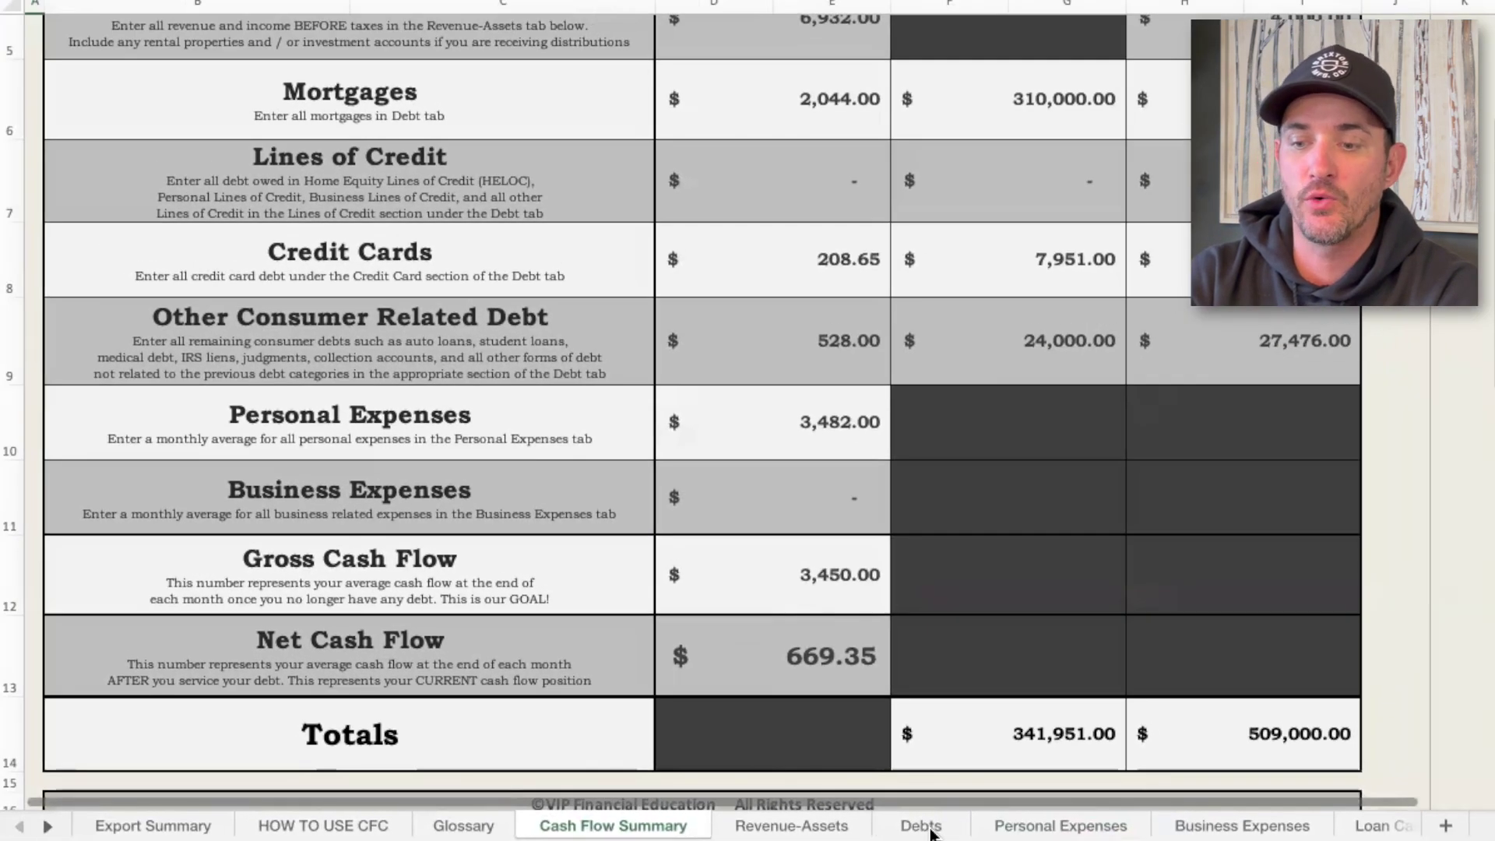
{"action": "left_click", "coordinate": [926, 825]}
{"action": "scroll", "coordinate": [908, 534], "scroll_direction": "down", "scroll_amount": 10}
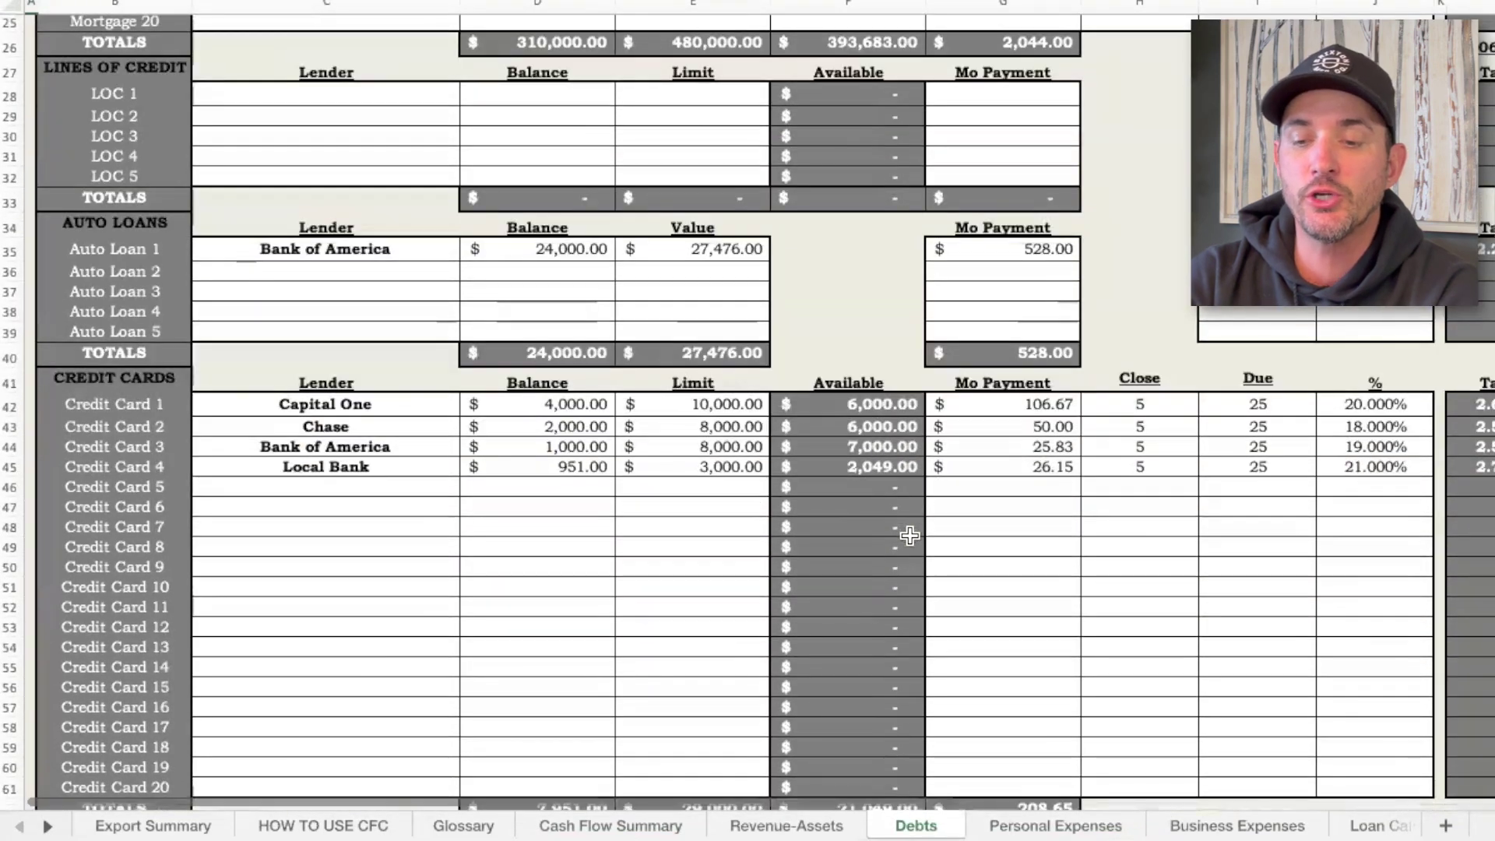
{"action": "scroll", "coordinate": [908, 534], "scroll_direction": "down", "scroll_amount": 5}
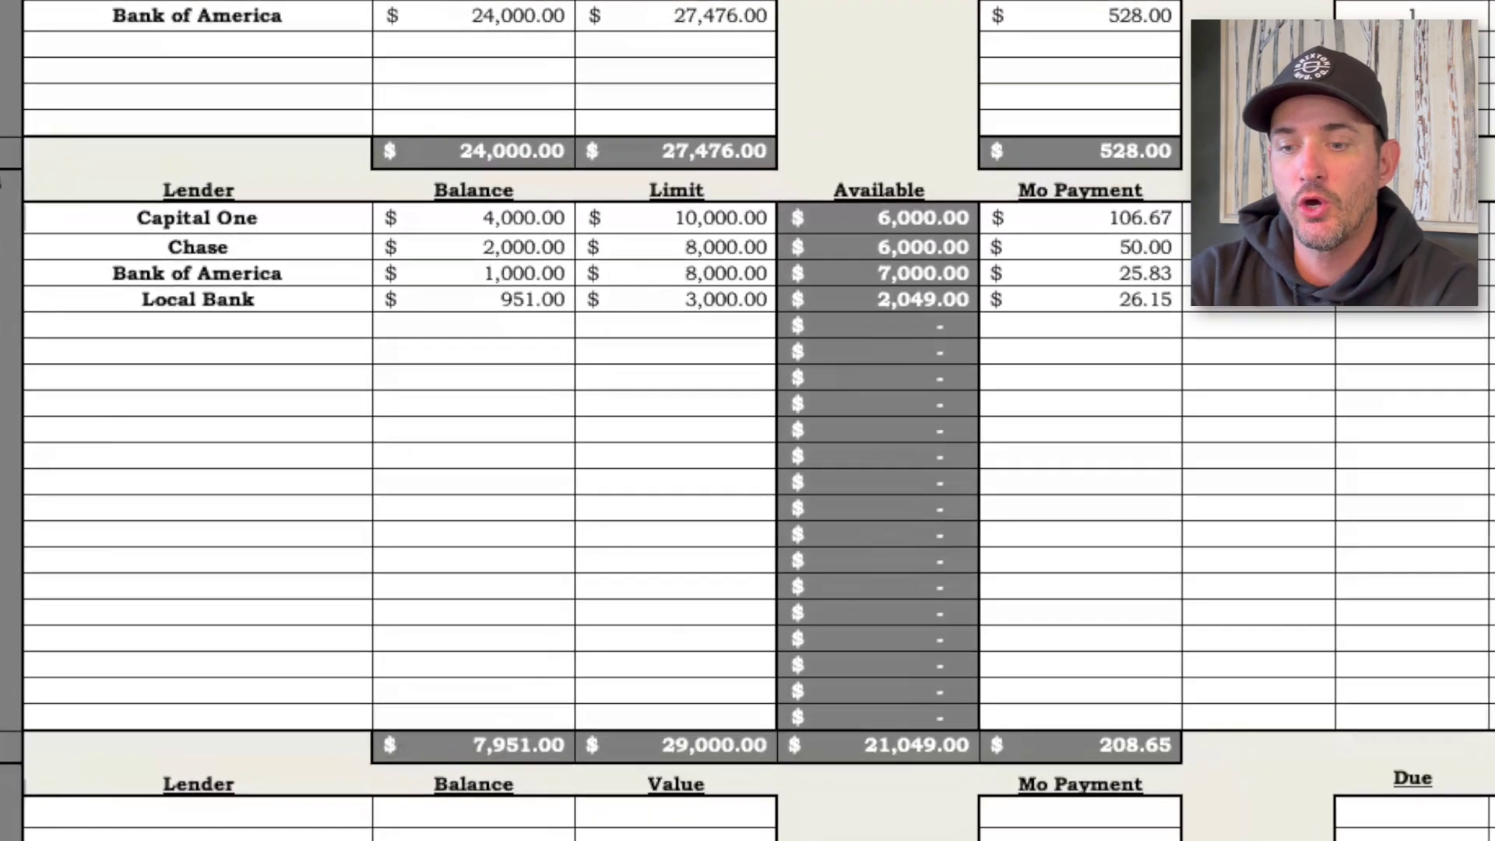
Step: Divide the 7951 total credit card balance by the 669 net cash flow from the Cash Flow Summary in Calculator
{"action": "left_click", "coordinate": [1211, 507]}
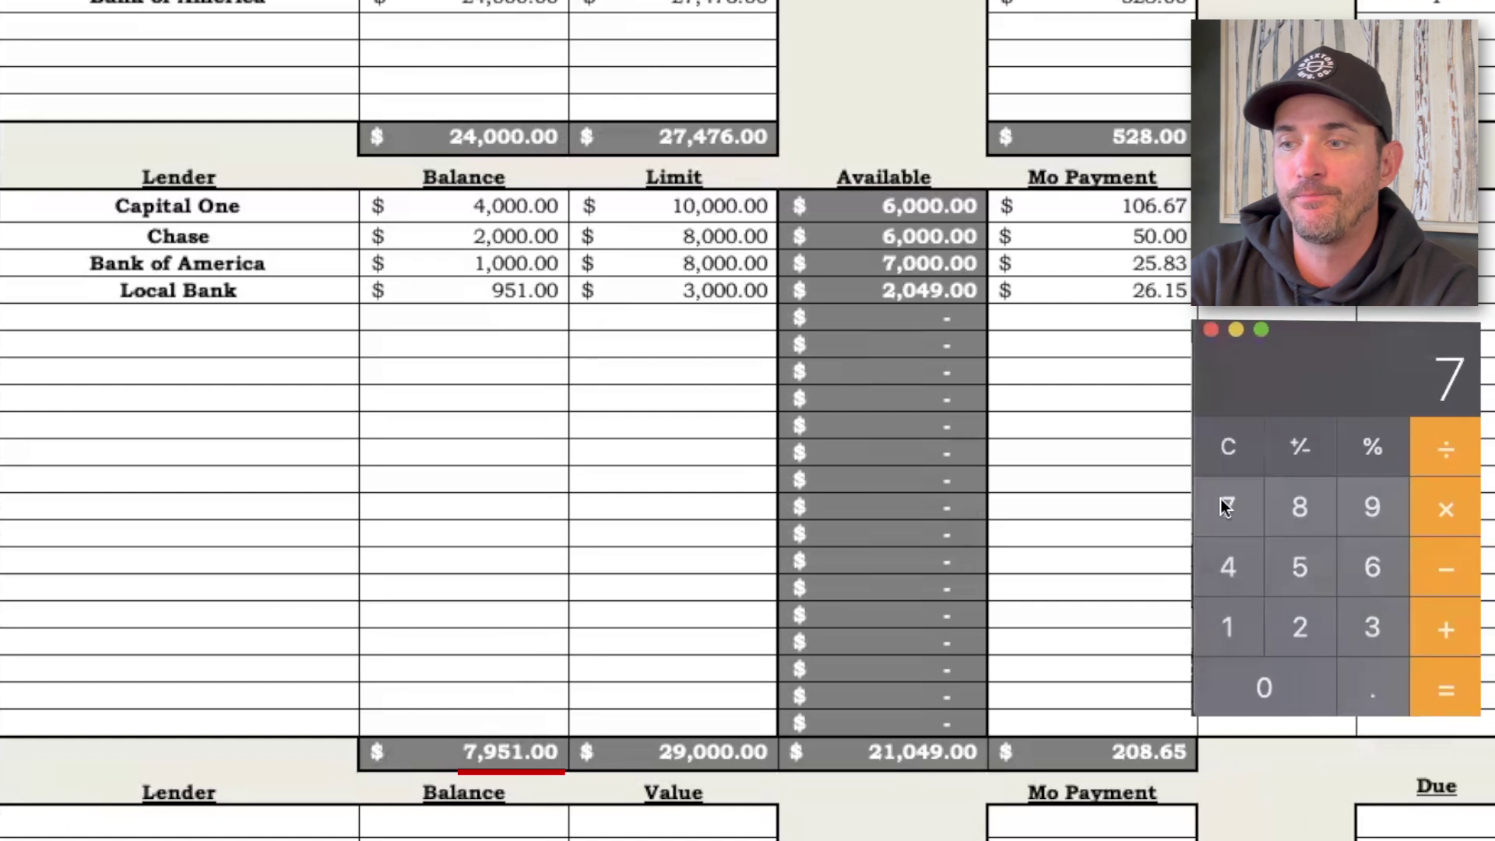
{"action": "left_click", "coordinate": [1369, 506]}
{"action": "left_click", "coordinate": [1296, 575]}
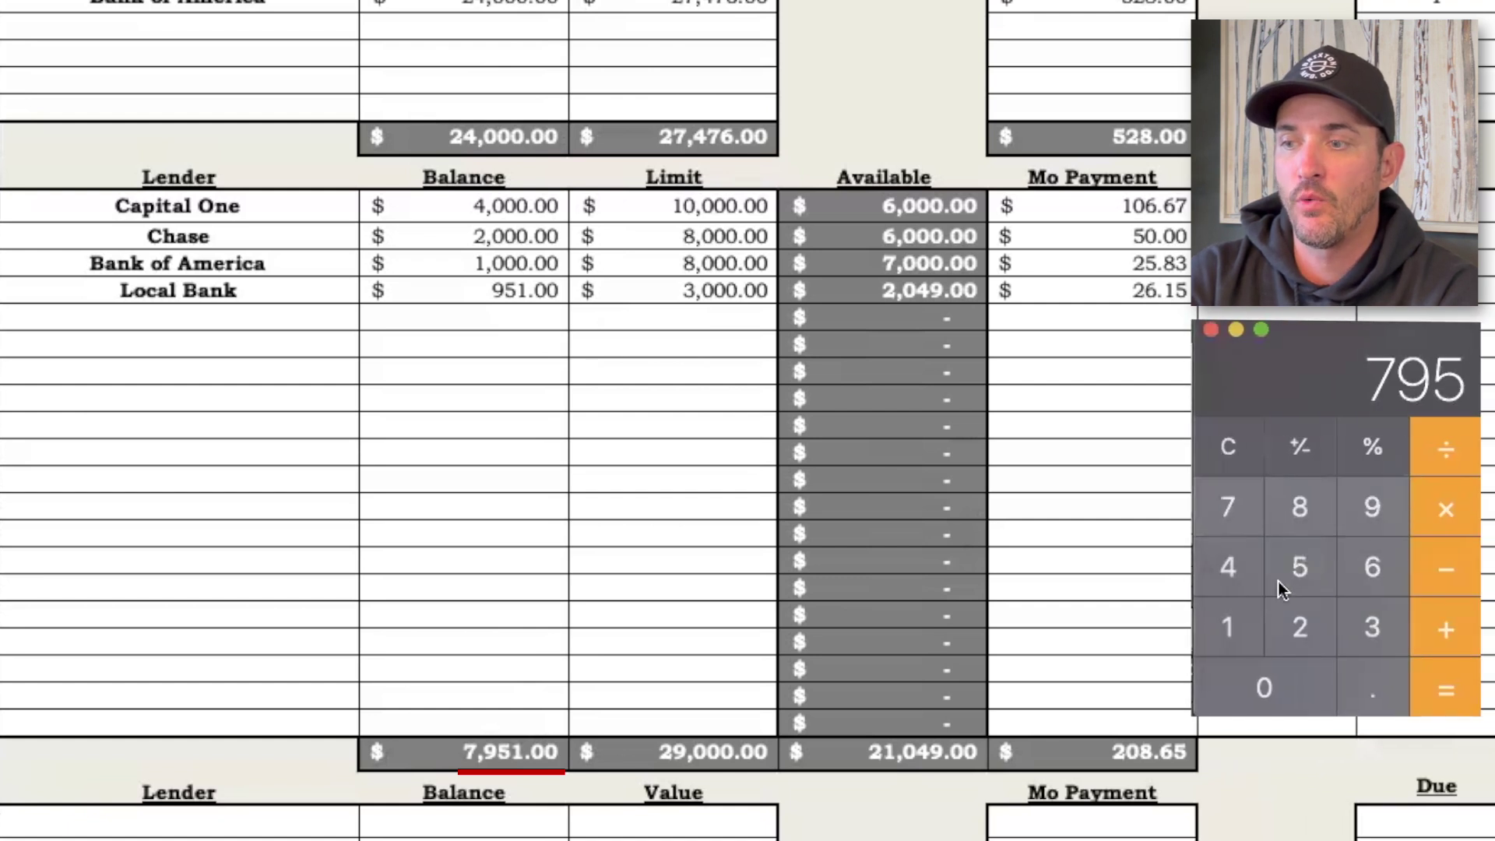
{"action": "left_click", "coordinate": [1229, 625]}
{"action": "left_click", "coordinate": [1429, 464]}
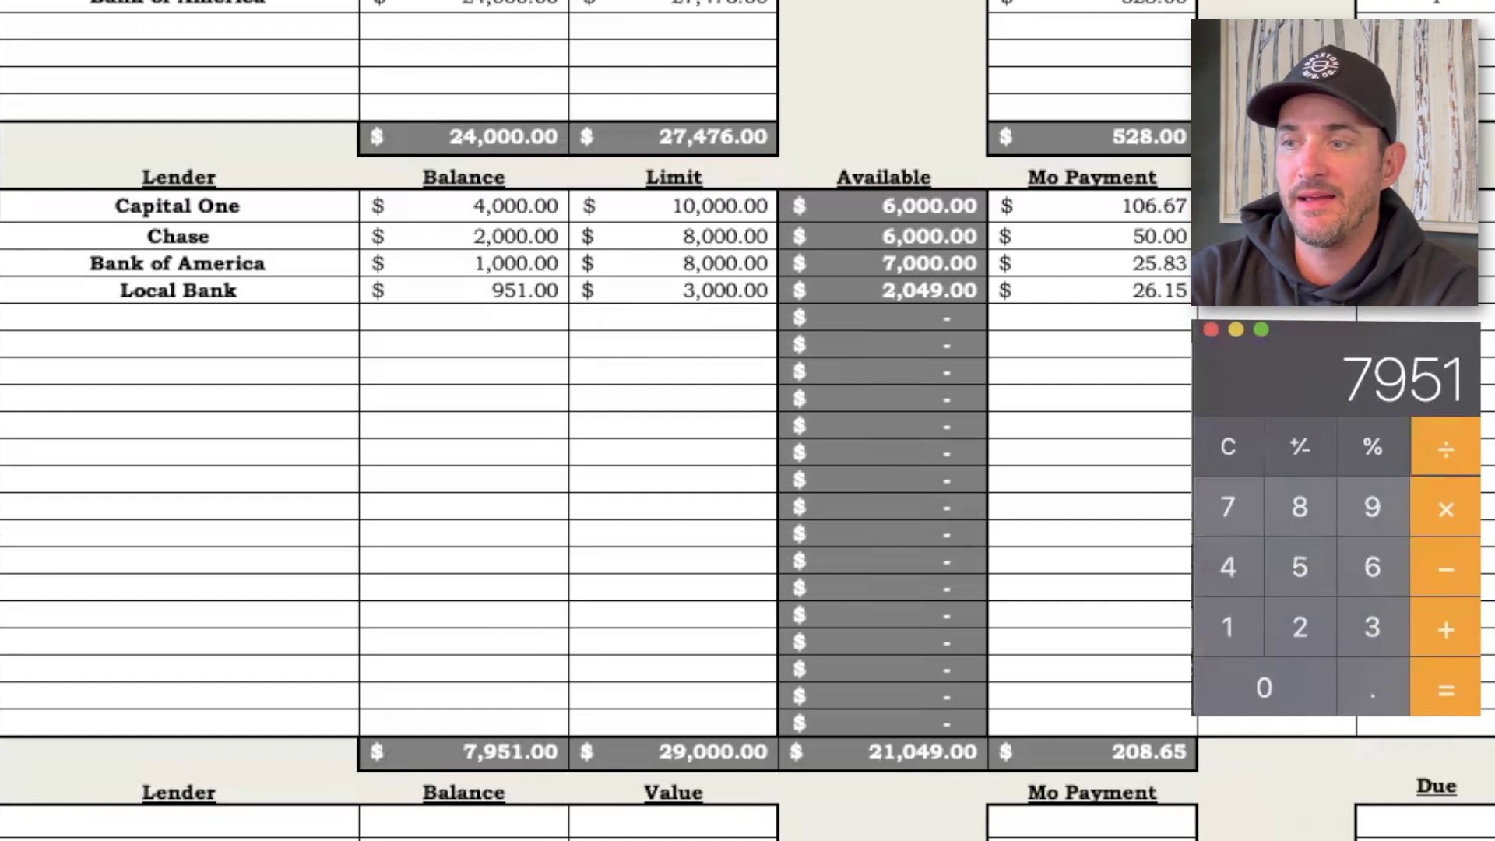
{"action": "key", "text": "super+Tab"}
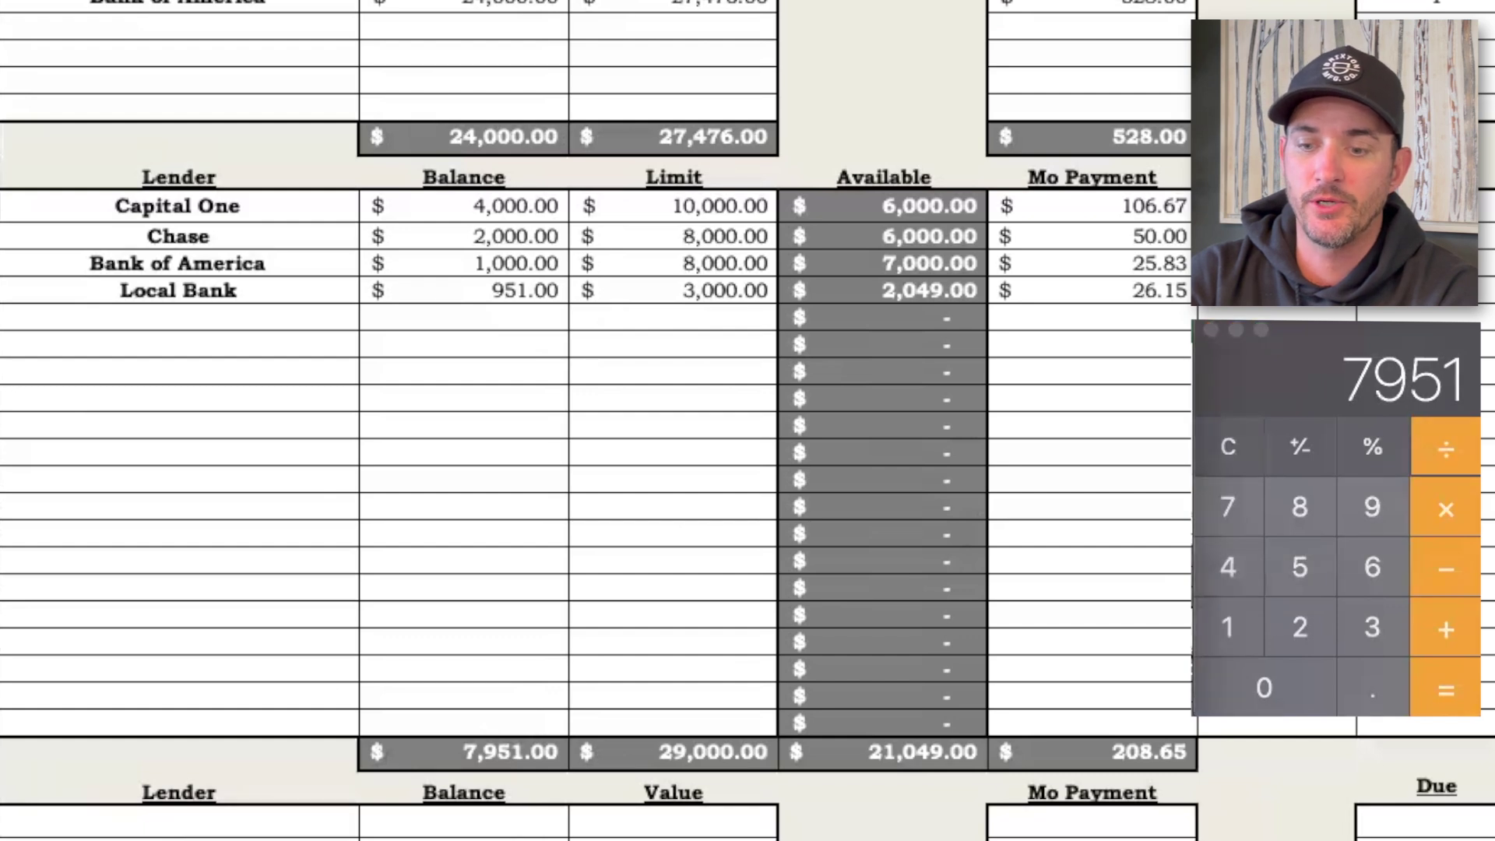
{"action": "key", "text": "ctrl+Page_Down"}
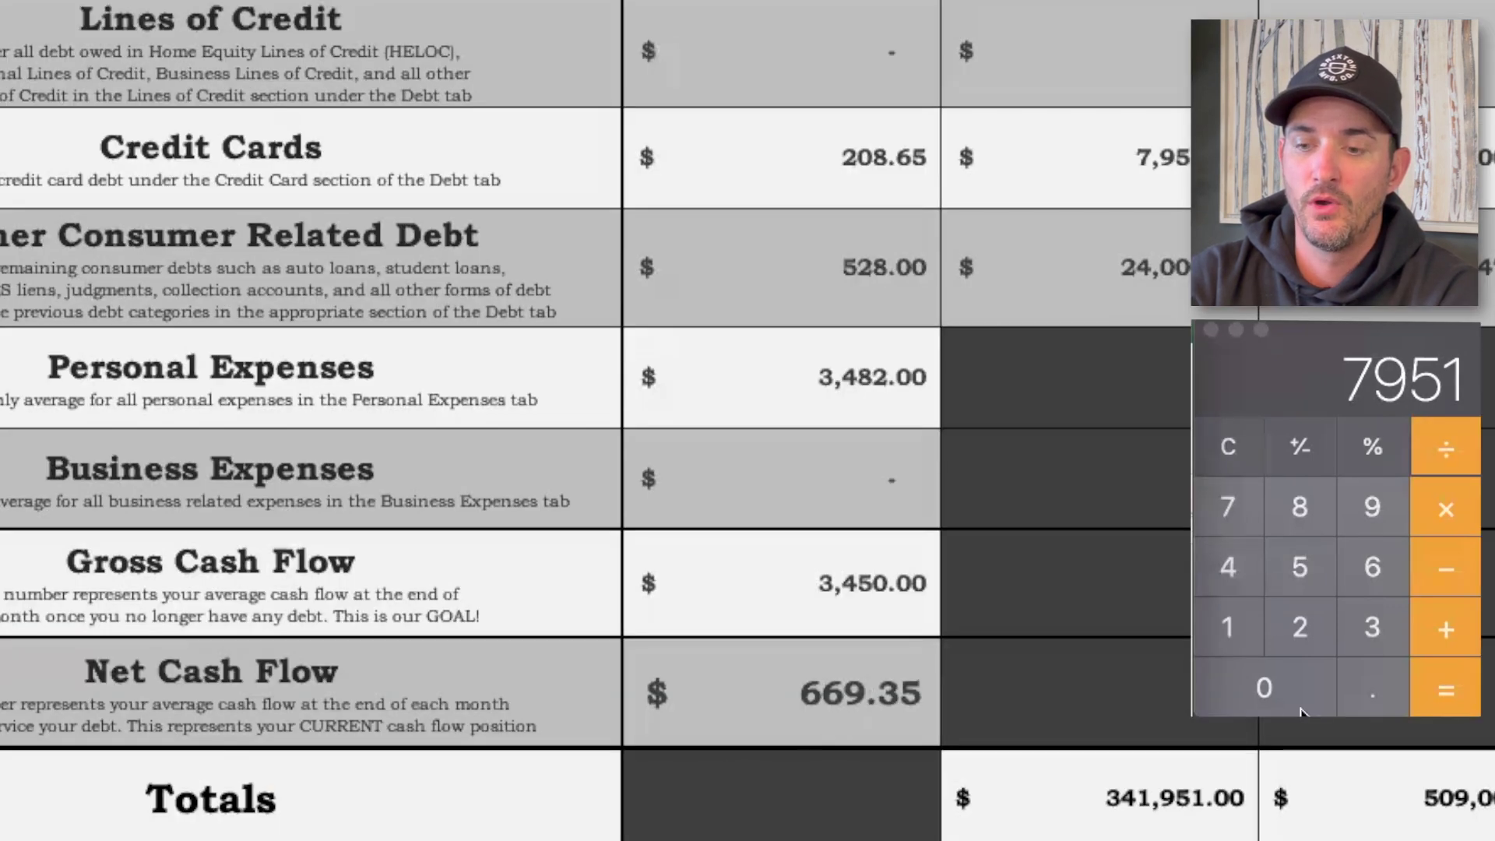
{"action": "left_click", "coordinate": [1371, 566]}
{"action": "left_click", "coordinate": [1372, 566]}
{"action": "left_click", "coordinate": [1371, 506]}
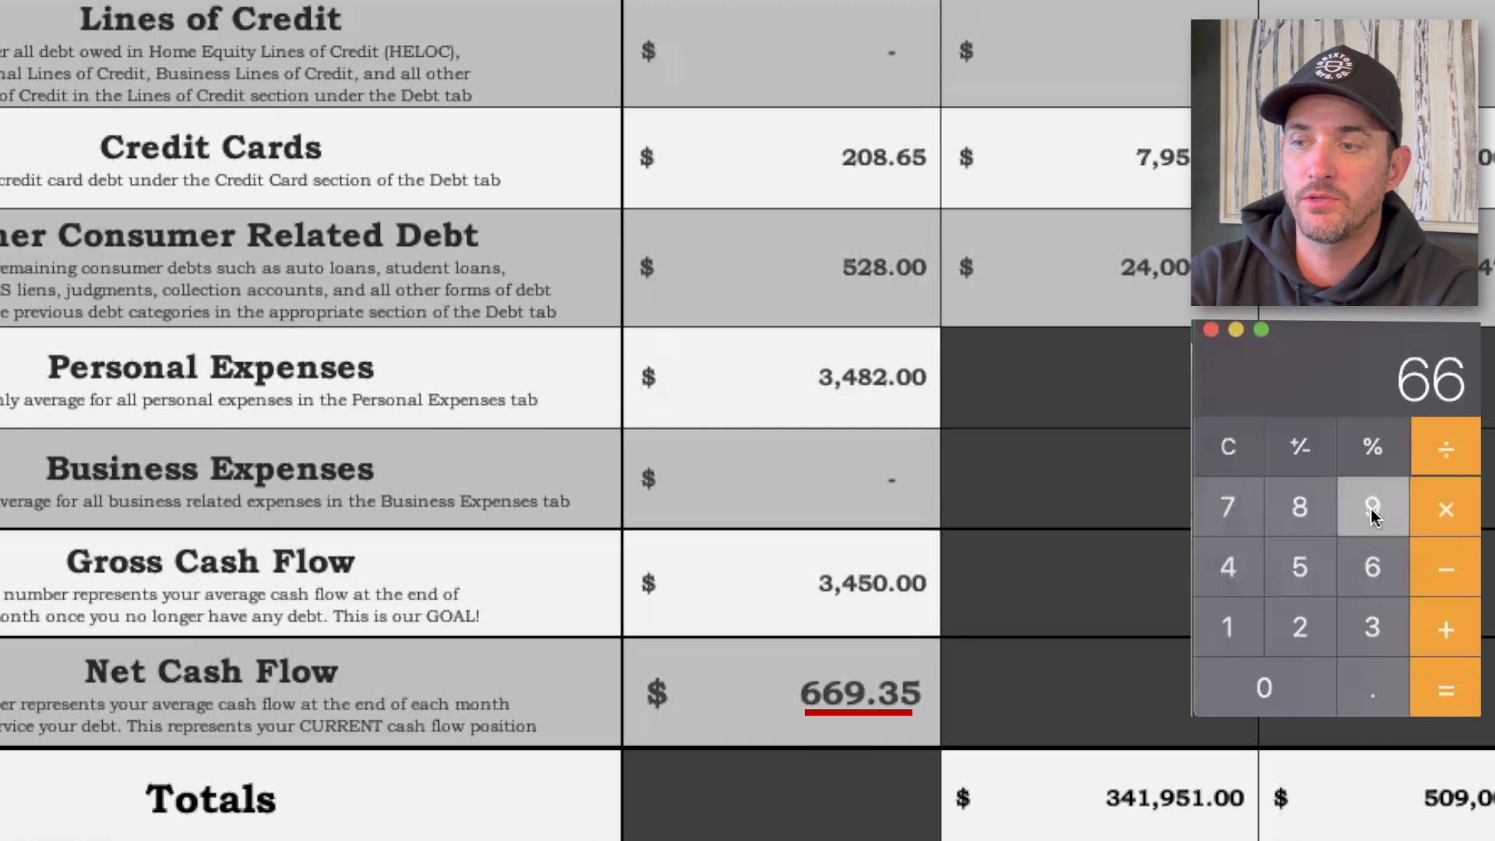
{"action": "left_click", "coordinate": [1446, 688]}
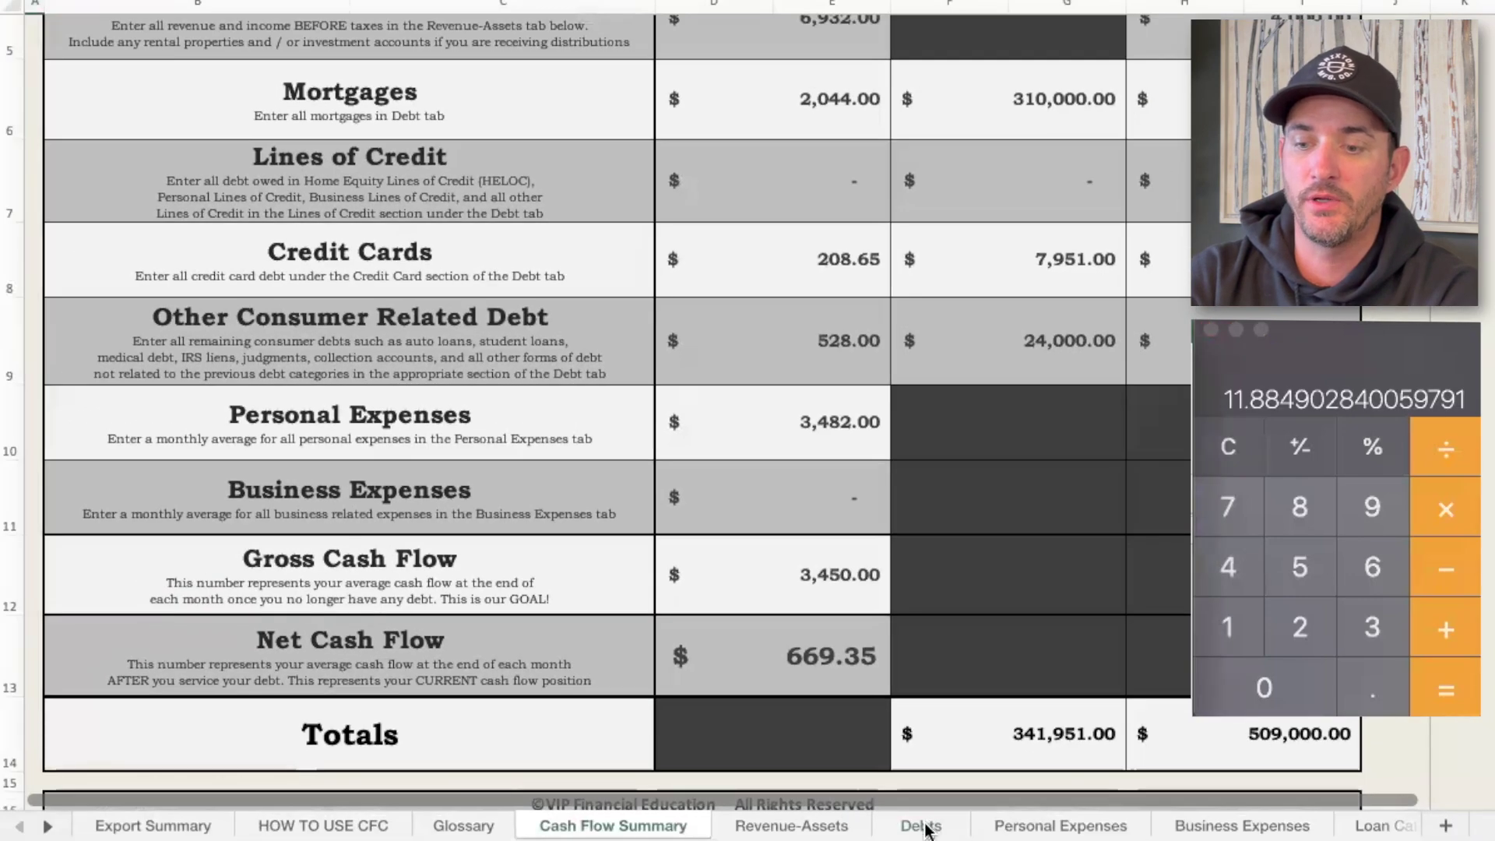
Step: Clear the balances of the Capital One, Chase, Bank of America and Local Bank credit cards on the Debts sheet
{"action": "left_click", "coordinate": [925, 827]}
{"action": "left_click", "coordinate": [581, 291]}
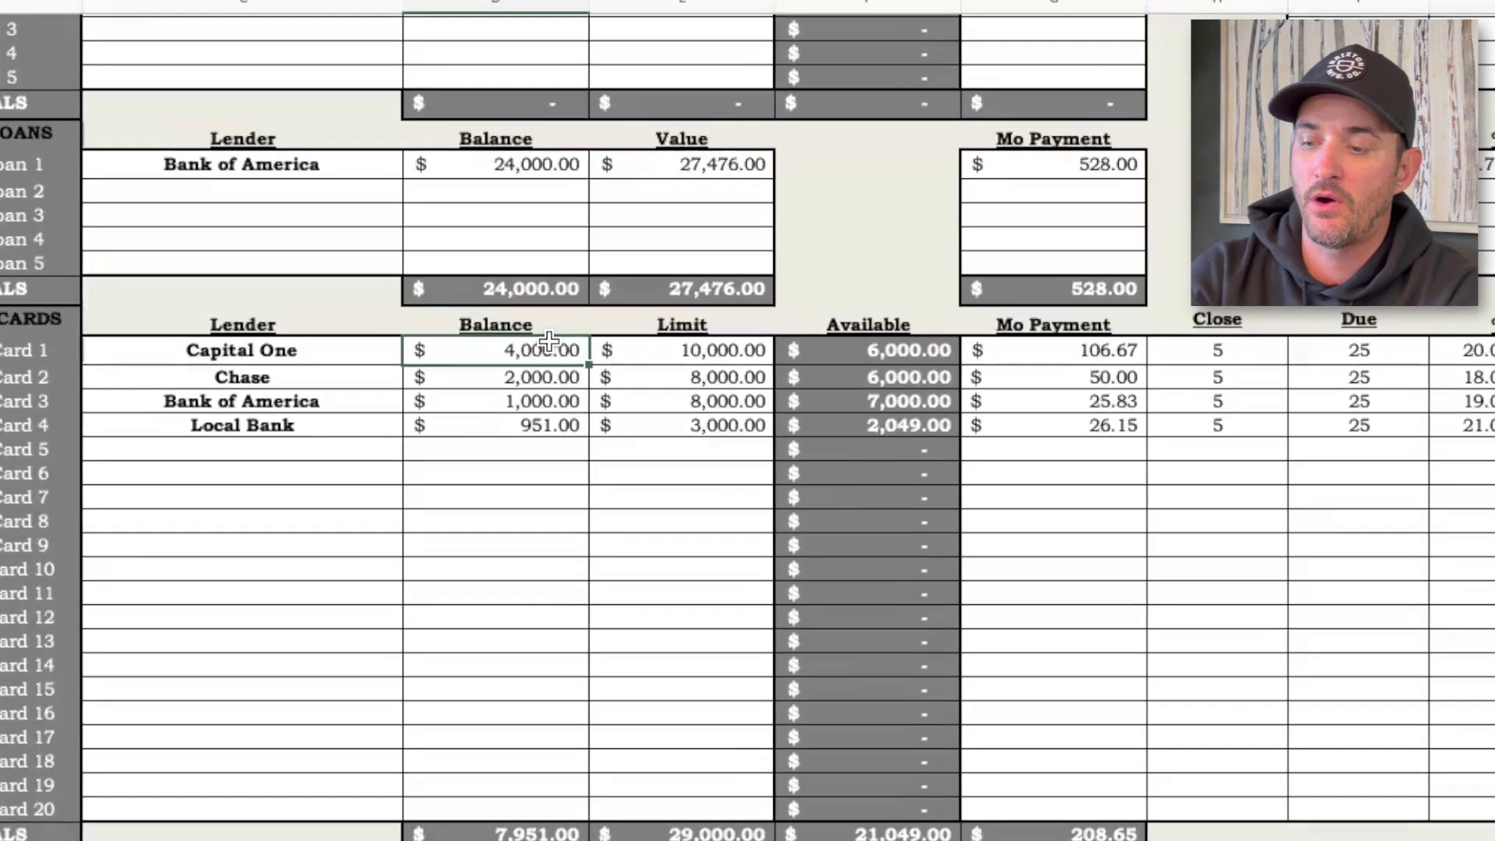
{"action": "key", "text": "Delete"}
{"action": "key", "text": "Down"}
{"action": "key", "text": "Delete"}
{"action": "key", "text": "Down"}
{"action": "key", "text": "Down"}
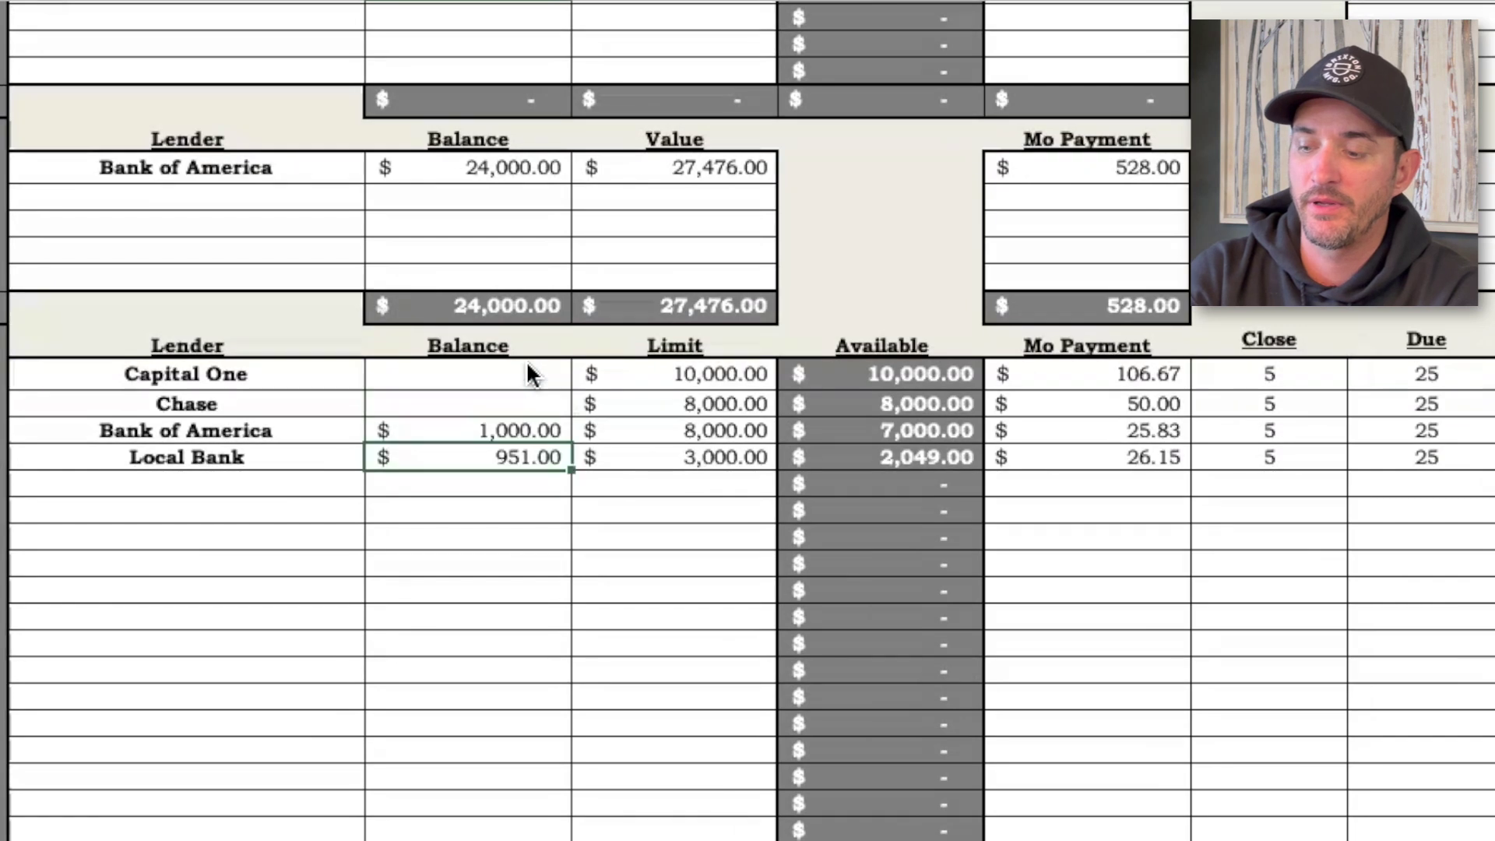
{"action": "key", "text": "Delete"}
{"action": "key", "text": "Up"}
{"action": "key", "text": "Delete"}
{"action": "key", "text": "Right"}
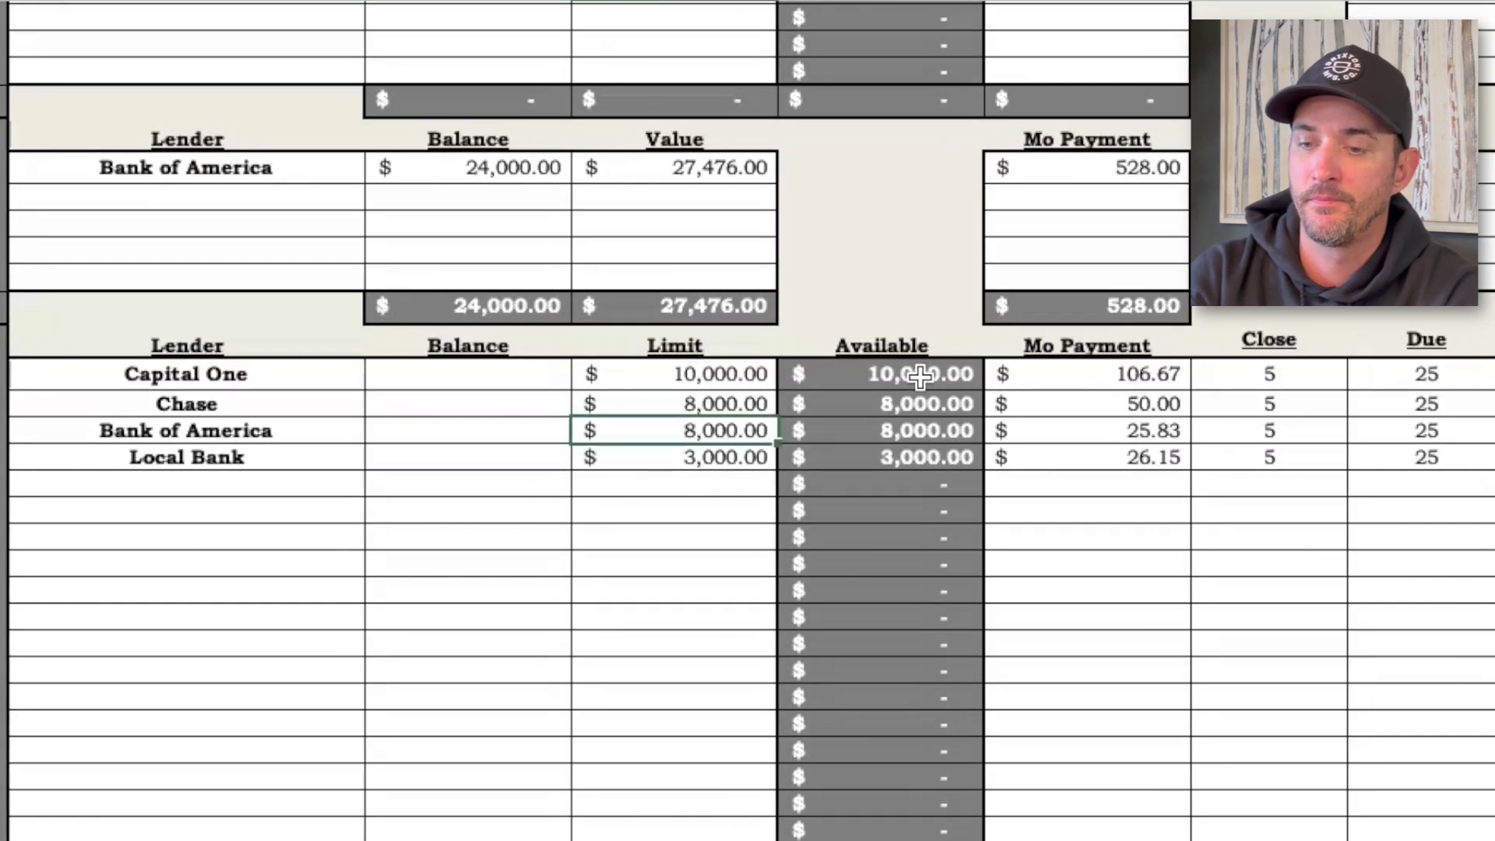
Step: Clear the monthly payments of all four credit cards on the Debts sheet
{"action": "left_click", "coordinate": [1128, 377]}
{"action": "key", "text": "Delete"}
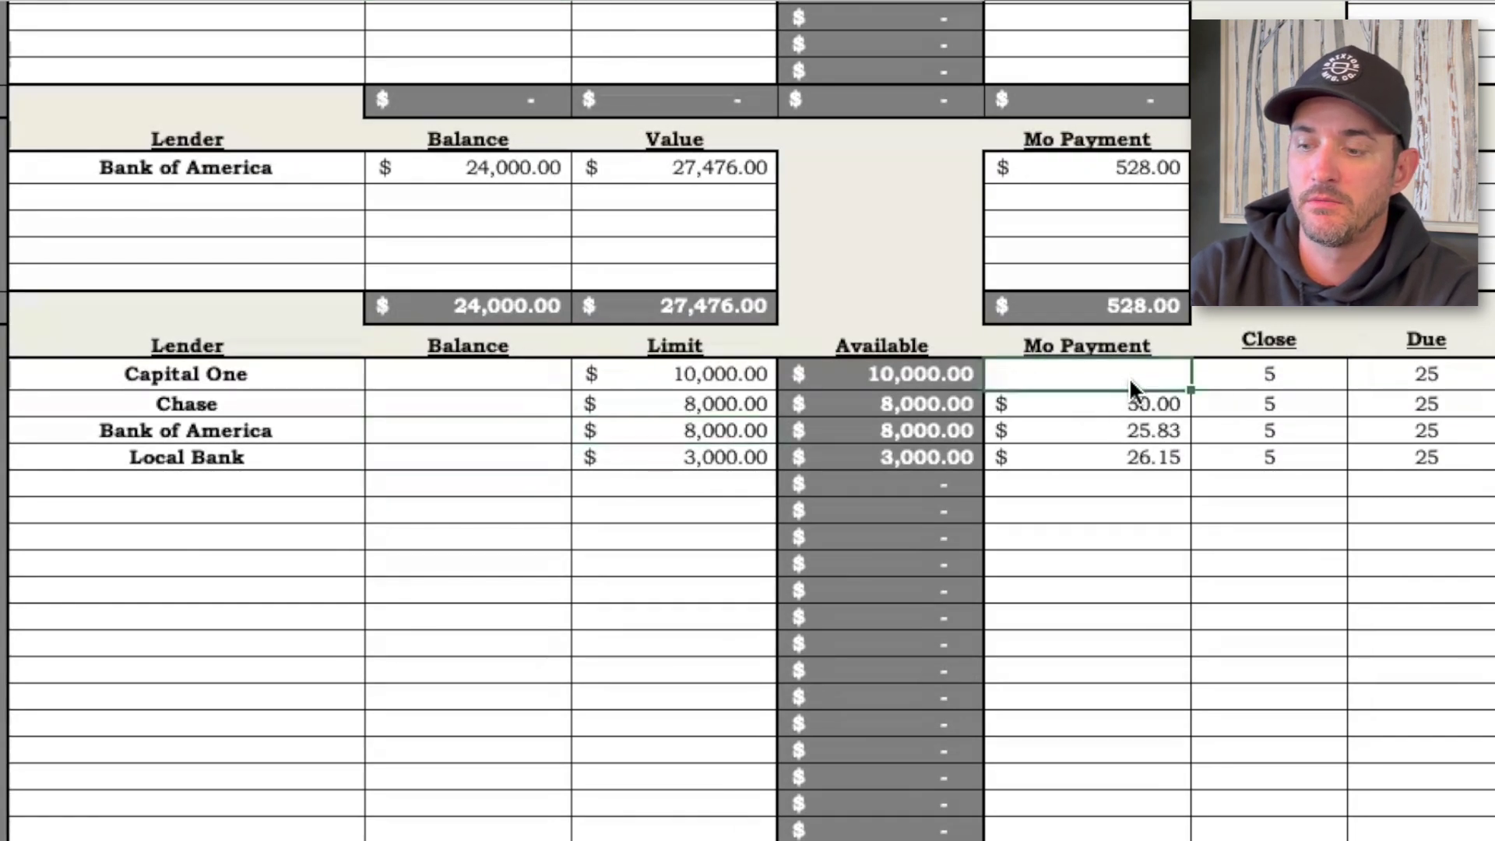
{"action": "key", "text": "Down"}
{"action": "key", "text": "Delete"}
{"action": "key", "text": "Down"}
{"action": "key", "text": "Delete"}
{"action": "key", "text": "Down"}
{"action": "key", "text": "Down"}
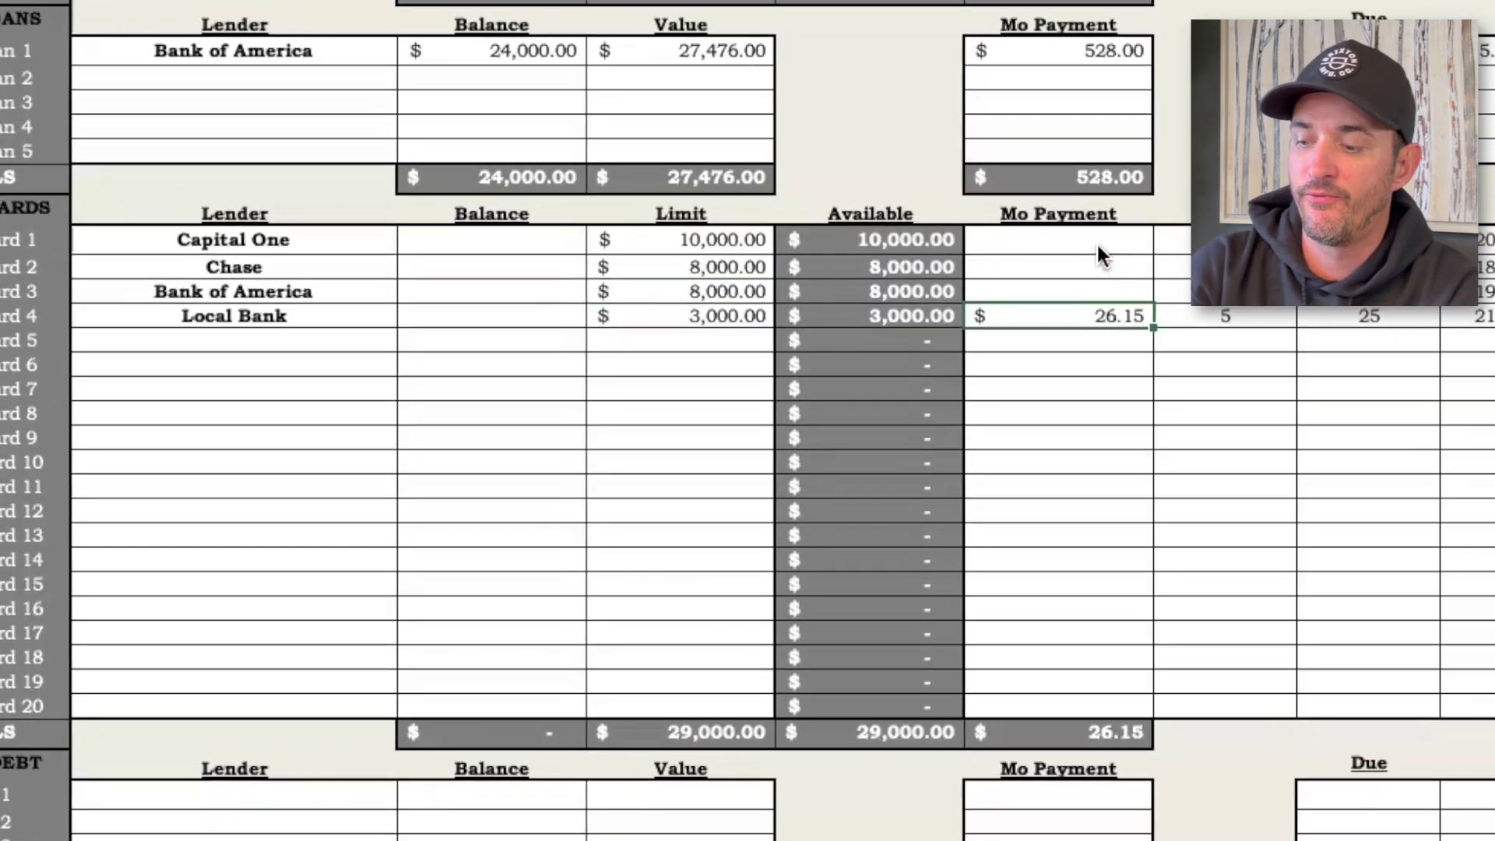
{"action": "key", "text": "Up"}
{"action": "key", "text": "Delete"}
{"action": "key", "text": "Right"}
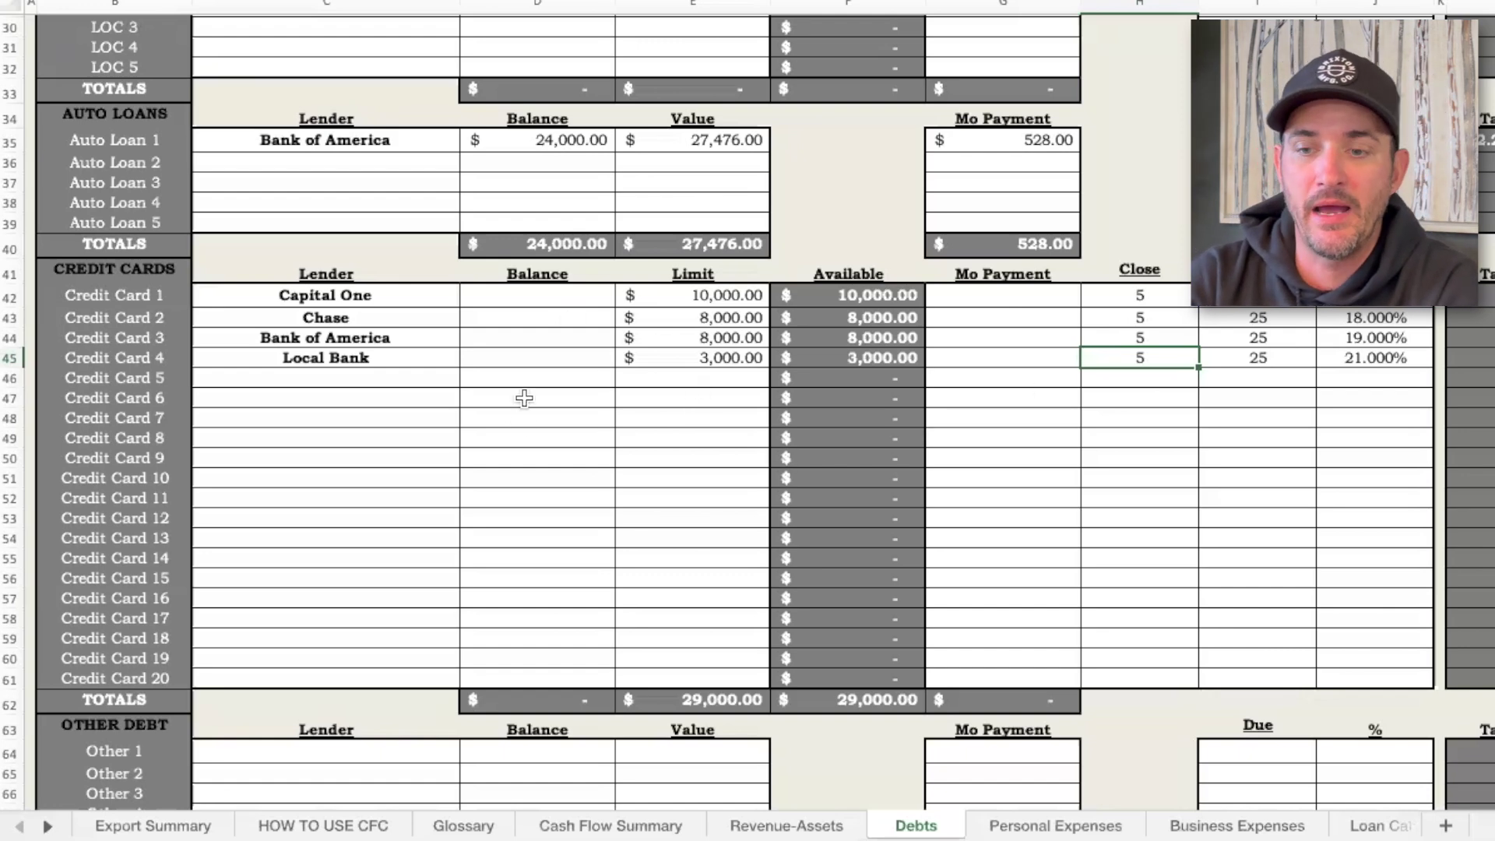
Step: Multiply the 480,000 property value of the Quicken Loans mortgage on the Debts sheet by 0.8 in Calculator
{"action": "scroll", "coordinate": [521, 423], "scroll_direction": "up", "scroll_amount": 10}
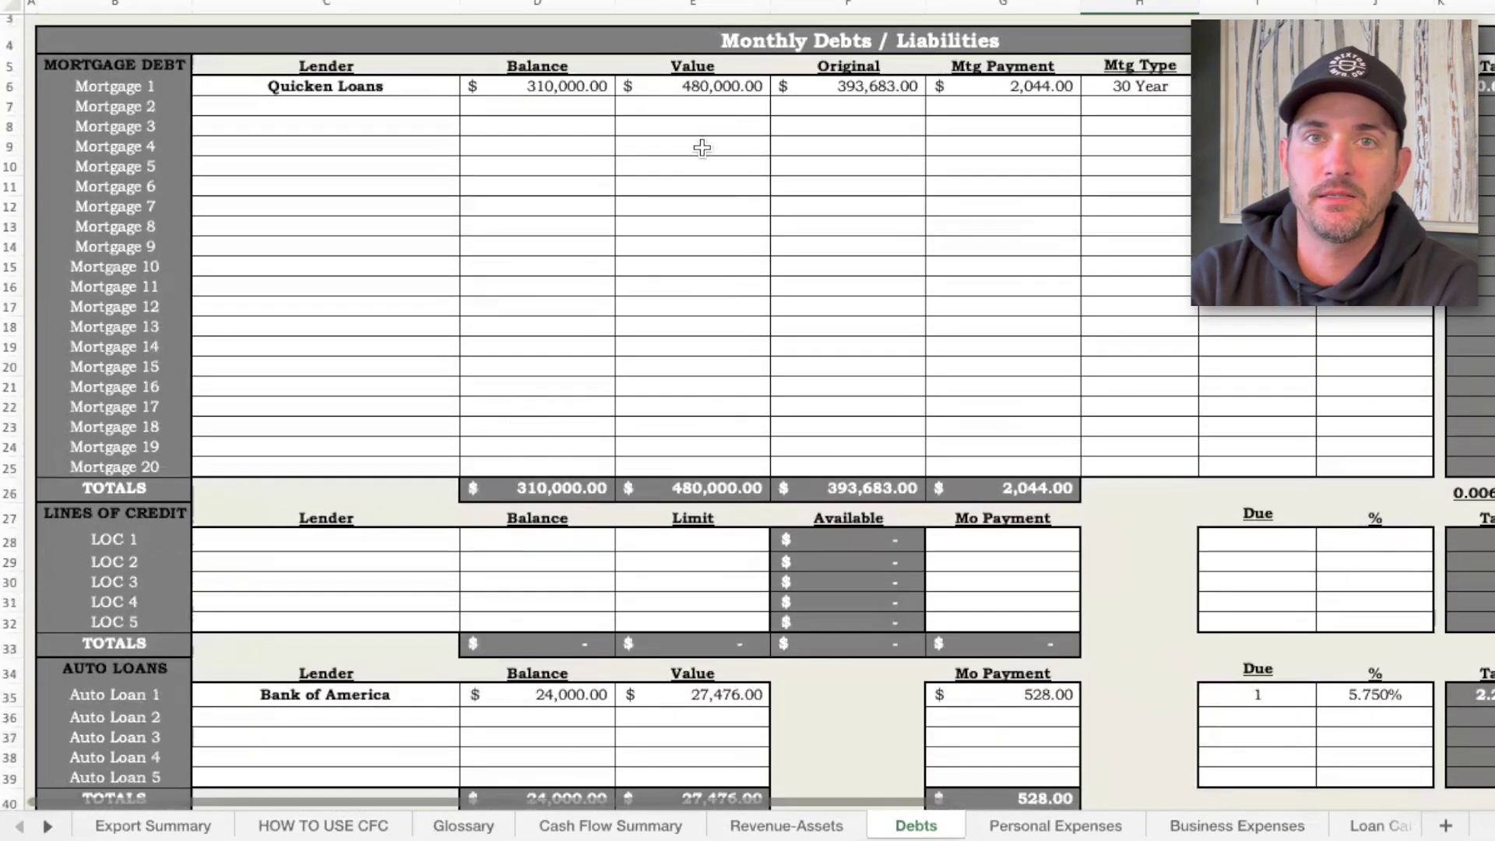
{"action": "left_click", "coordinate": [676, 86]}
{"action": "left_click", "coordinate": [611, 90]}
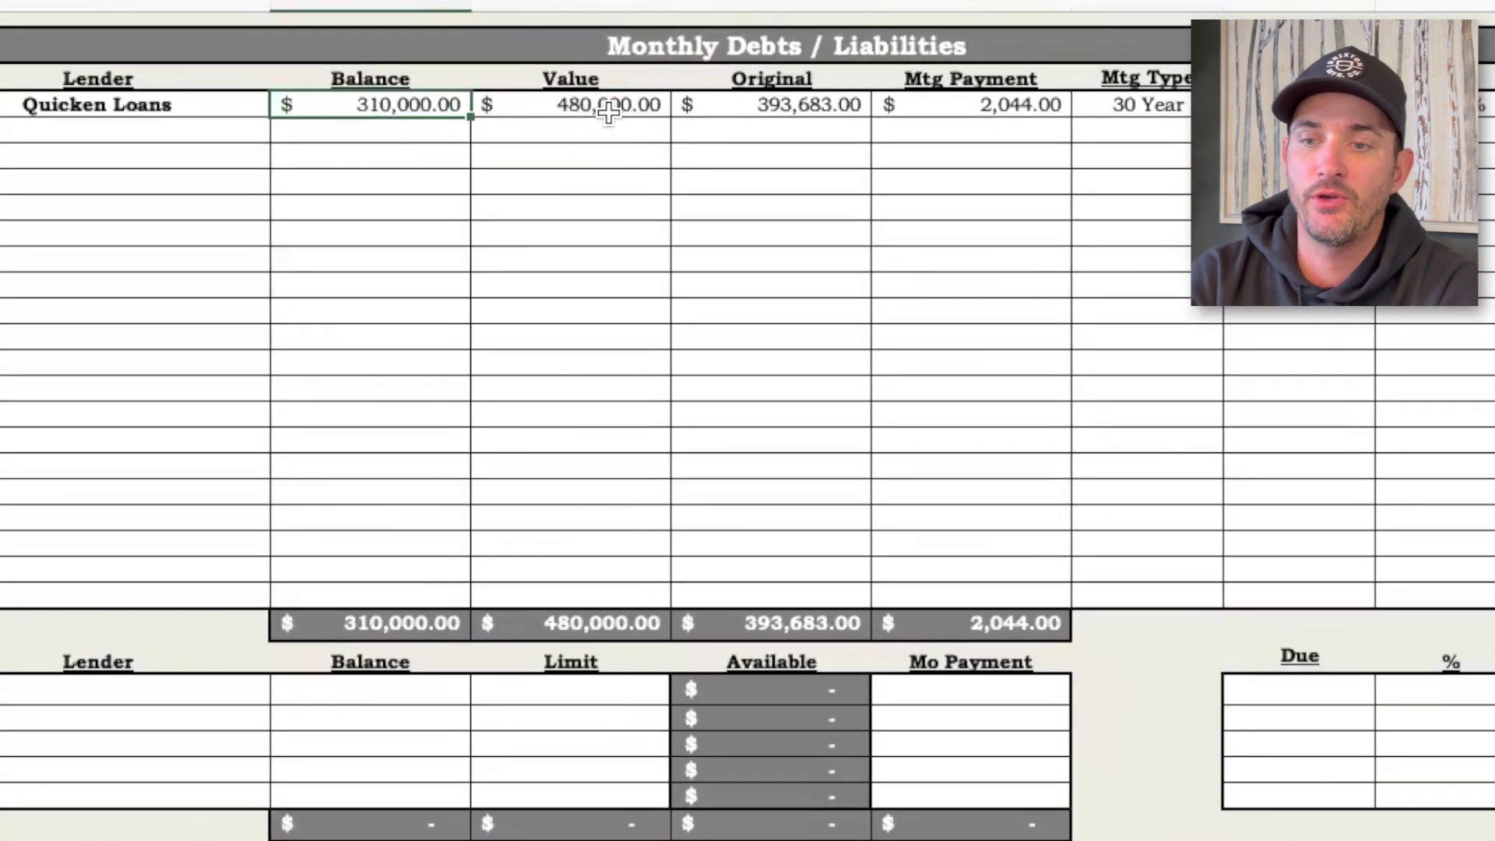
{"action": "left_click", "coordinate": [1221, 572]}
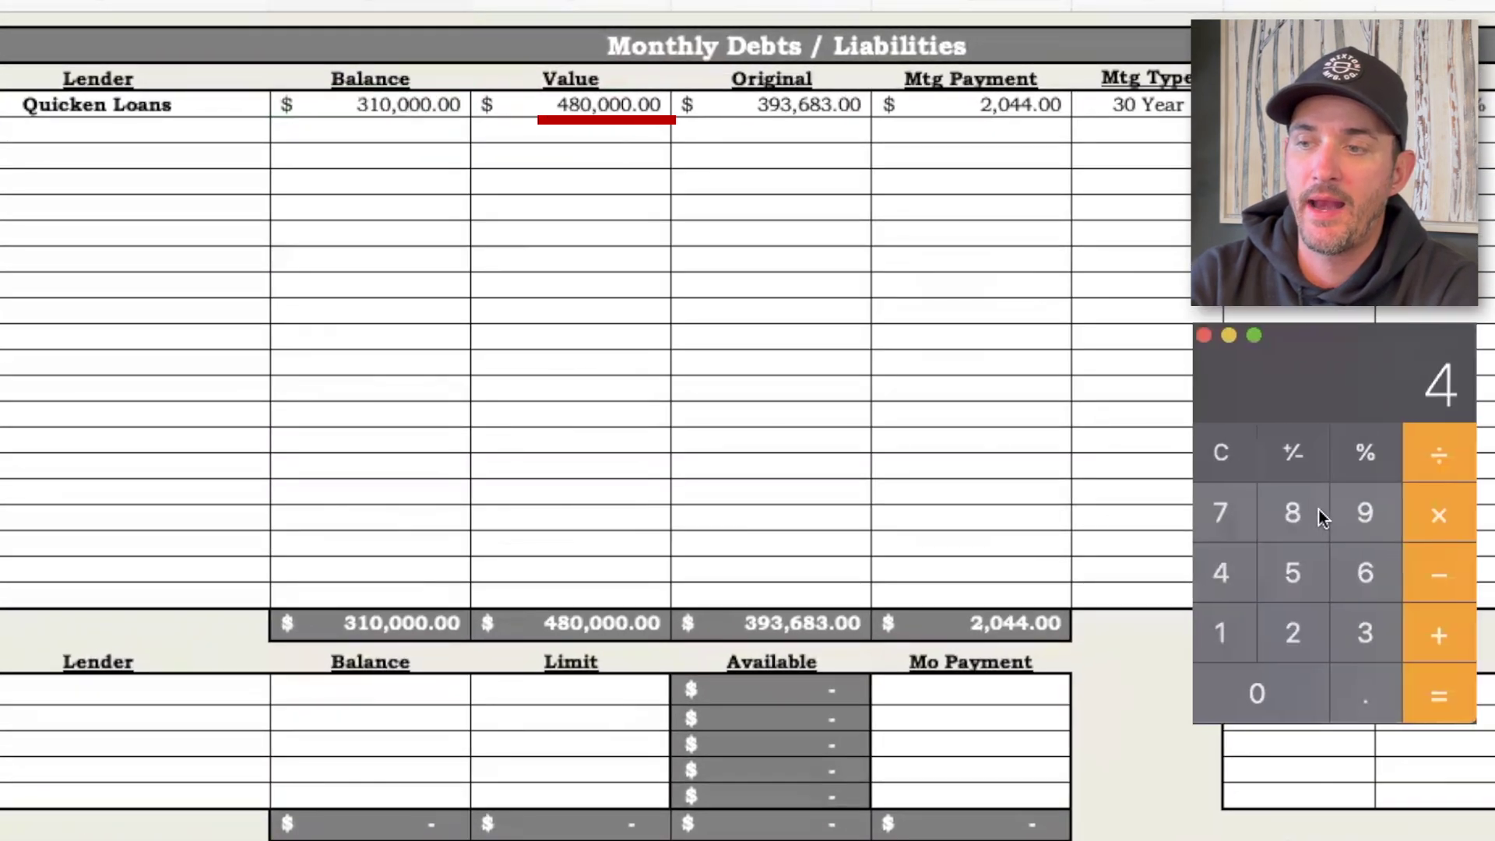
{"action": "left_click", "coordinate": [1292, 512]}
{"action": "left_click", "coordinate": [1302, 693]}
{"action": "double_click", "coordinate": [1298, 685]}
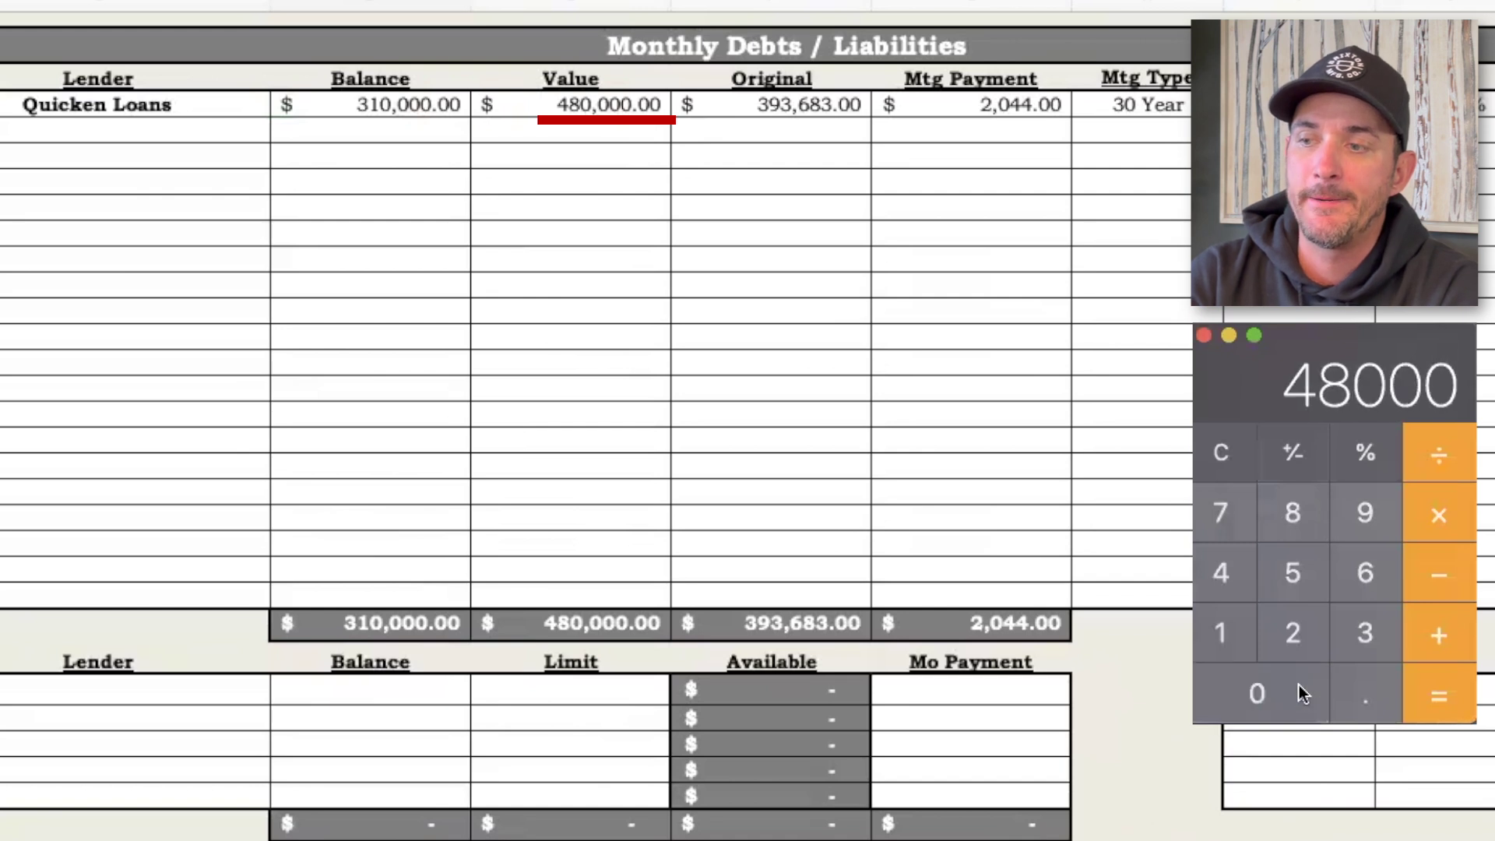
{"action": "left_click", "coordinate": [1298, 685]}
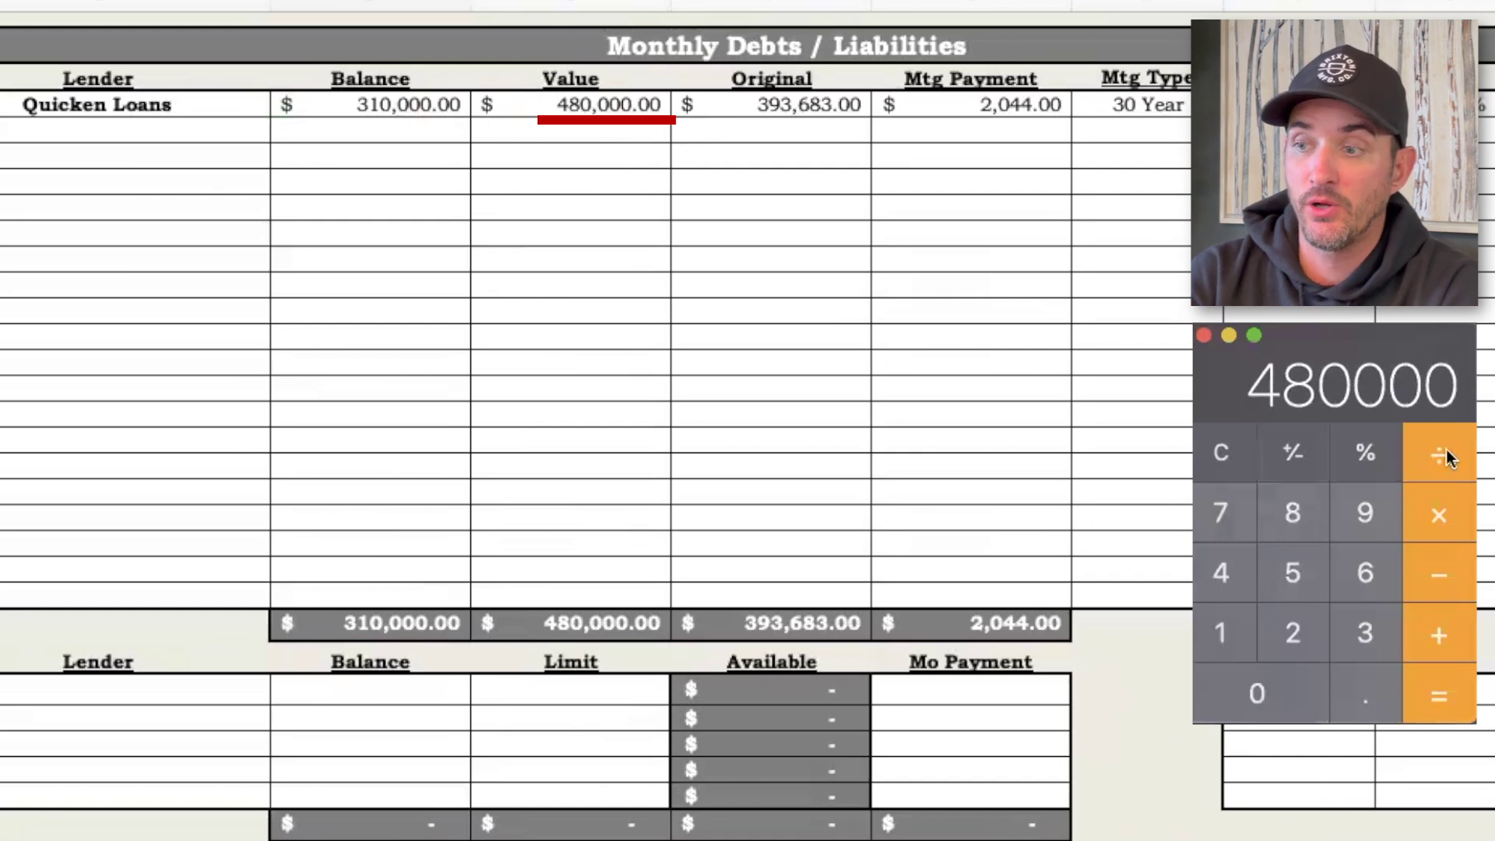
{"action": "left_click", "coordinate": [1436, 513]}
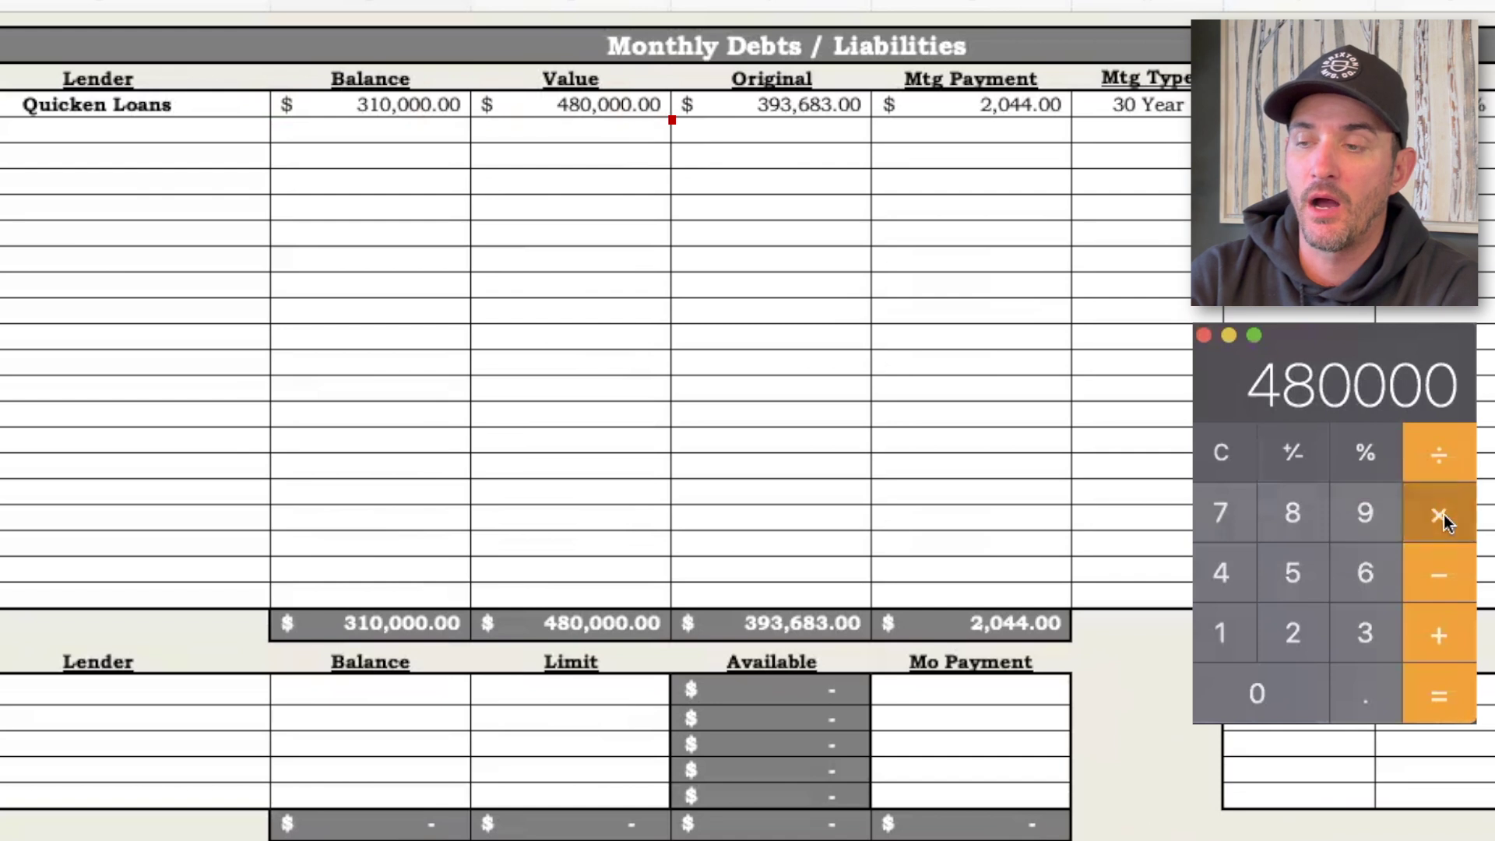
{"action": "left_click", "coordinate": [1367, 700]}
{"action": "left_click", "coordinate": [1303, 512]}
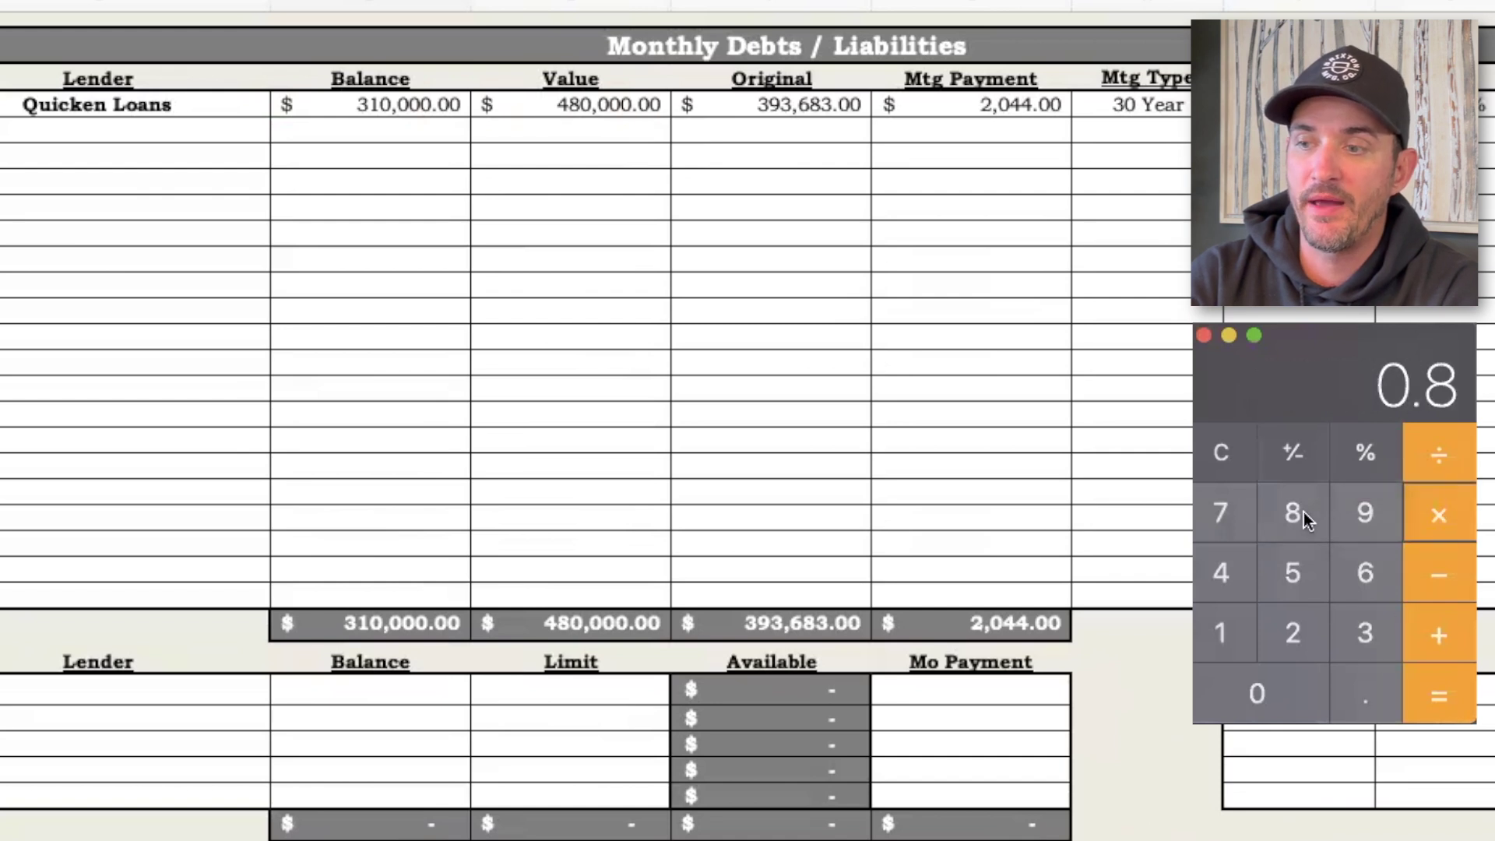
{"action": "left_click", "coordinate": [1444, 689]}
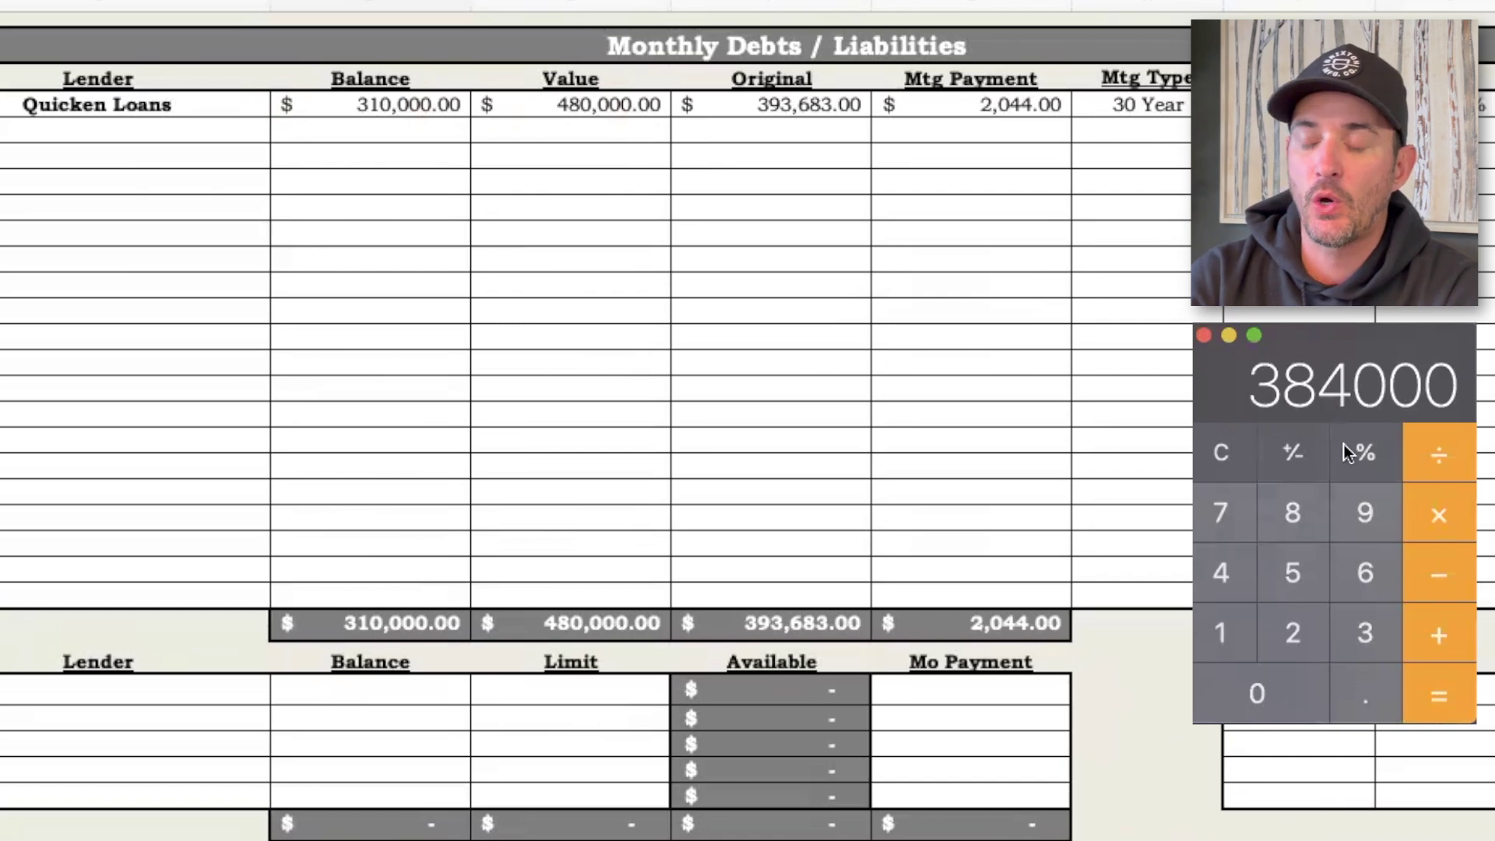
Step: Subtract the 310000 mortgage balance from the calculated 80% property value in Calculator
{"action": "left_click", "coordinate": [1438, 569]}
{"action": "left_click", "coordinate": [1363, 632]}
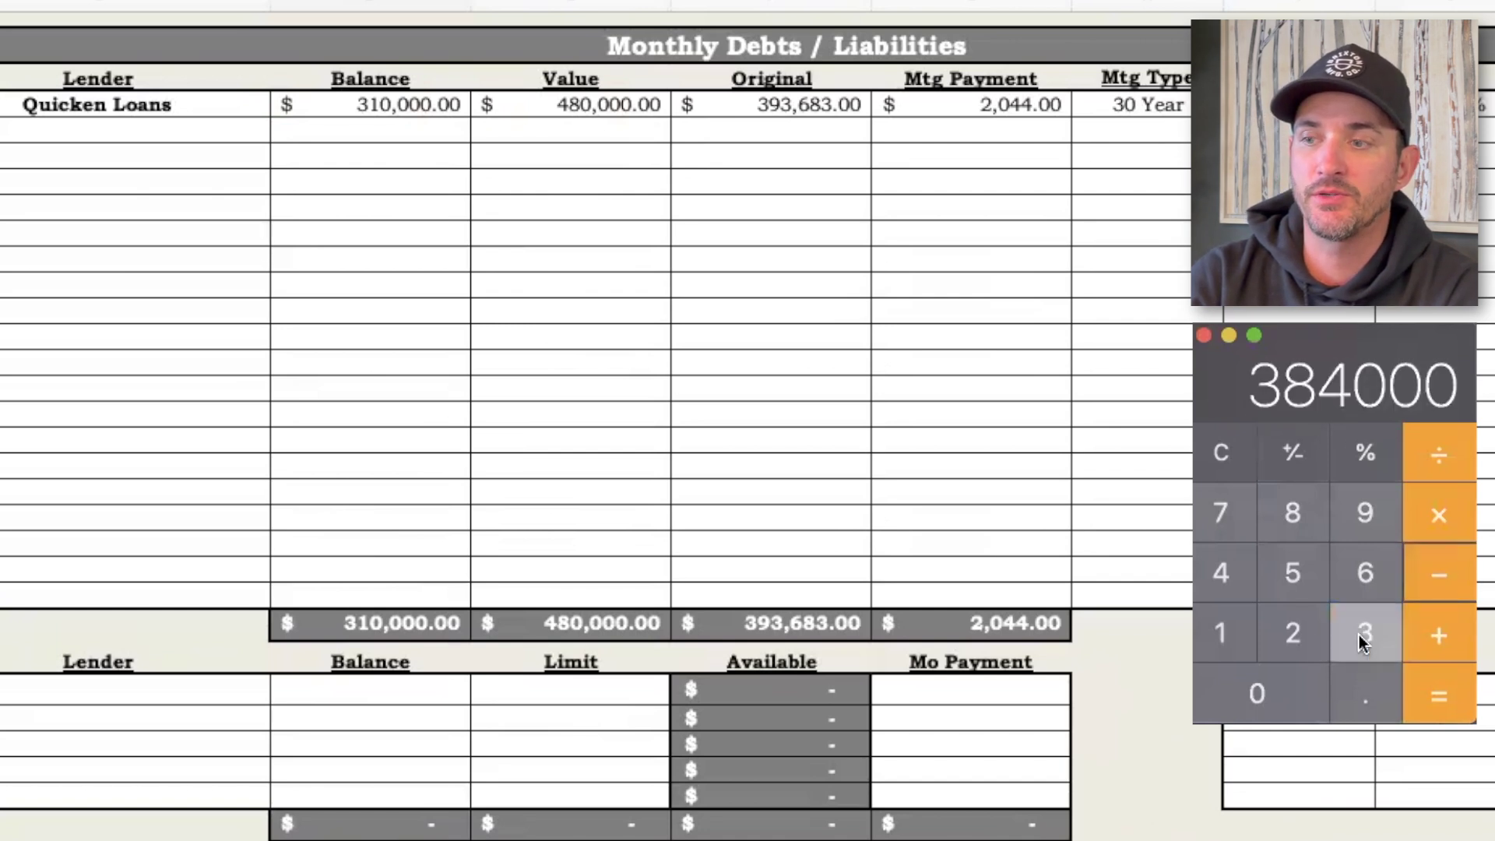
{"action": "left_click", "coordinate": [1243, 627]}
{"action": "left_click", "coordinate": [1260, 704]}
{"action": "left_click", "coordinate": [1260, 704]}
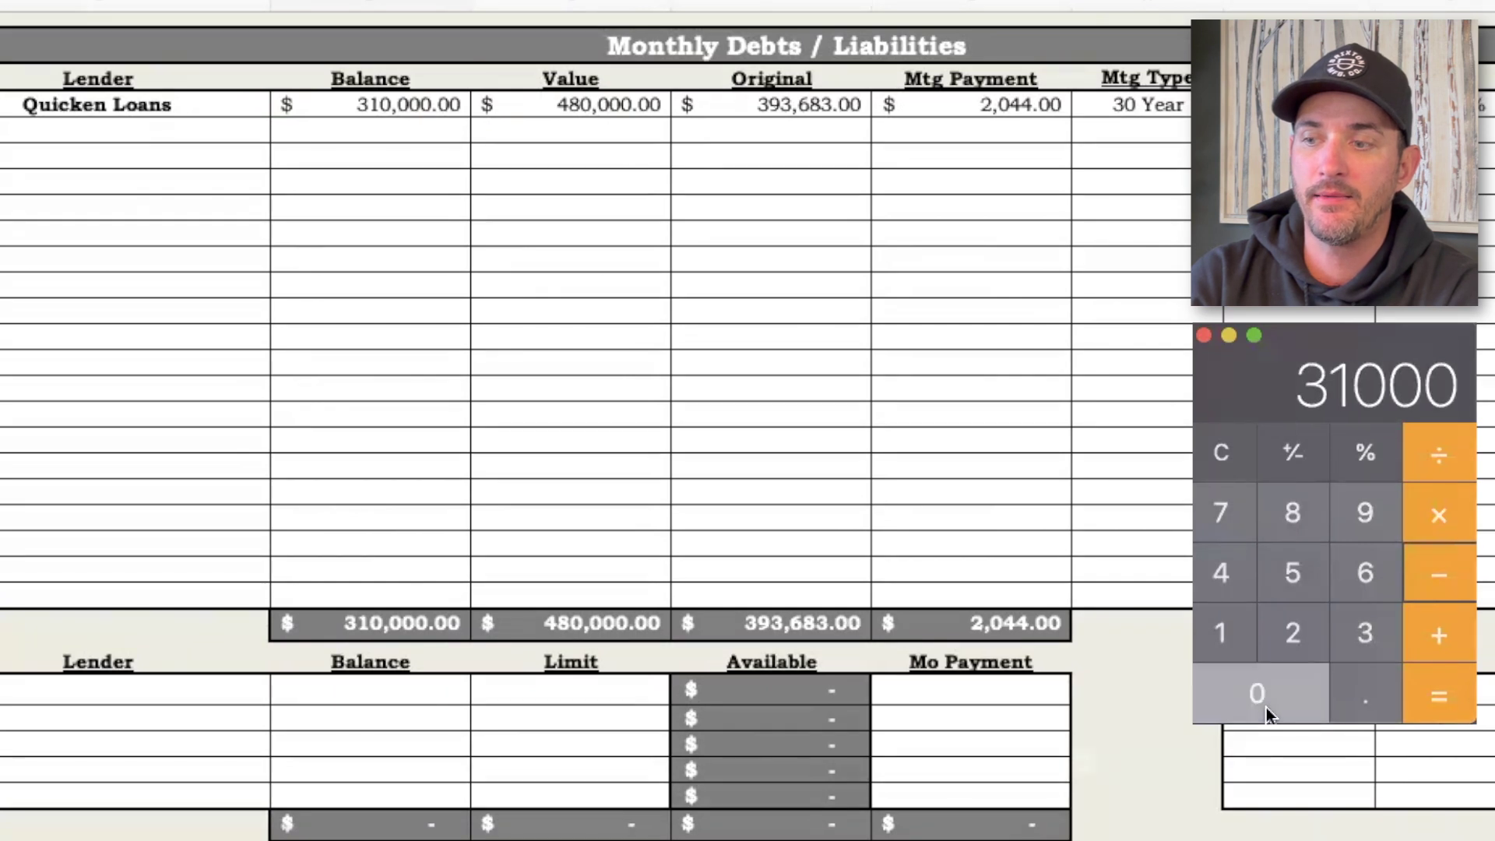
{"action": "left_click", "coordinate": [1285, 712]}
{"action": "left_click", "coordinate": [1440, 702]}
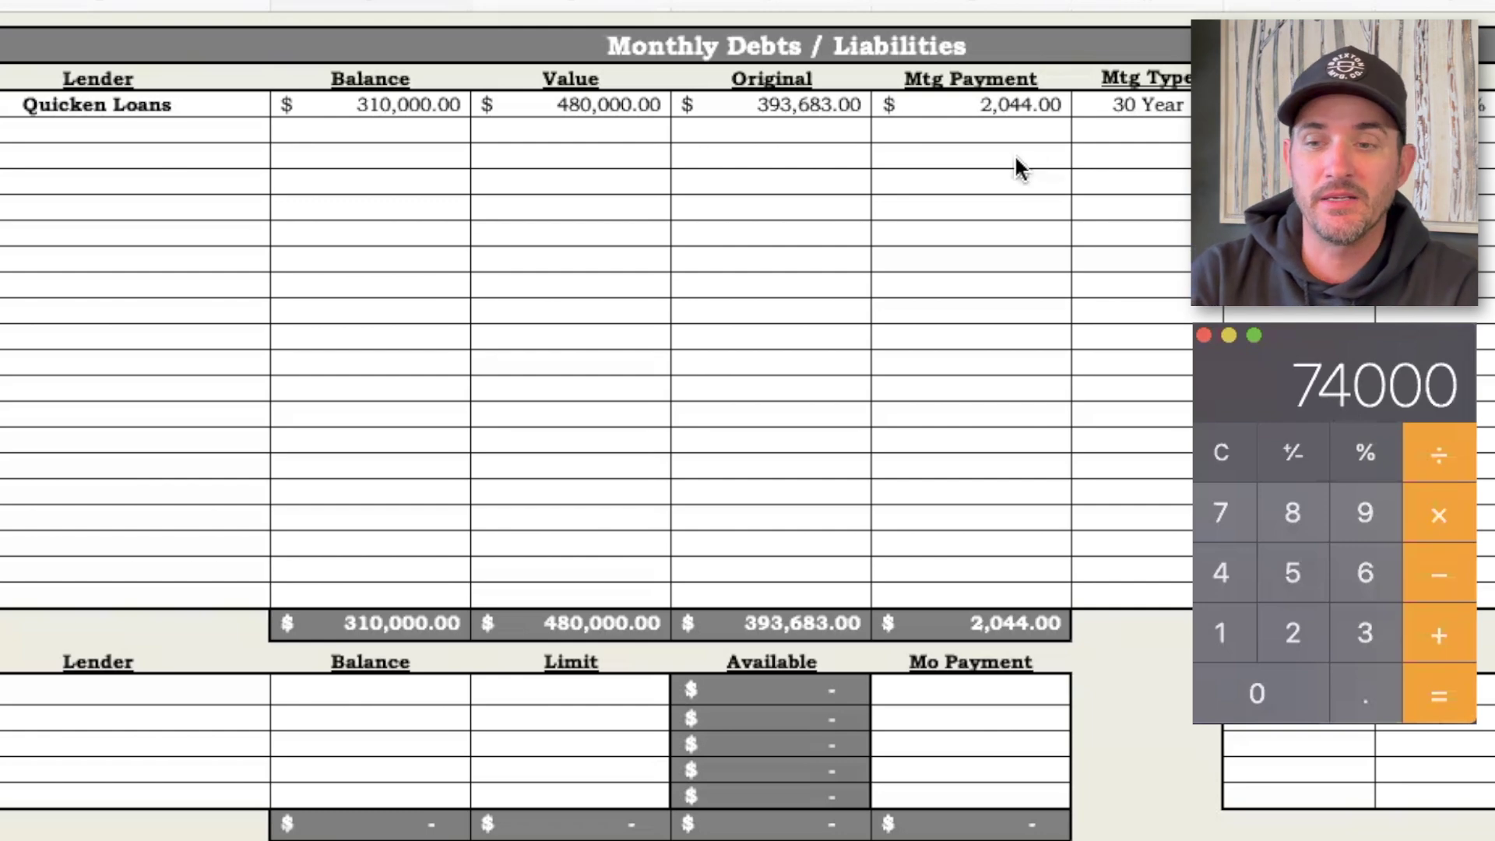
Step: Review the lines of credit, auto loan, credit card and other debt sections on the Debts sheet
{"action": "scroll", "coordinate": [1015, 154], "scroll_direction": "down", "scroll_amount": 2}
{"action": "scroll", "coordinate": [1019, 147], "scroll_direction": "down", "scroll_amount": 3}
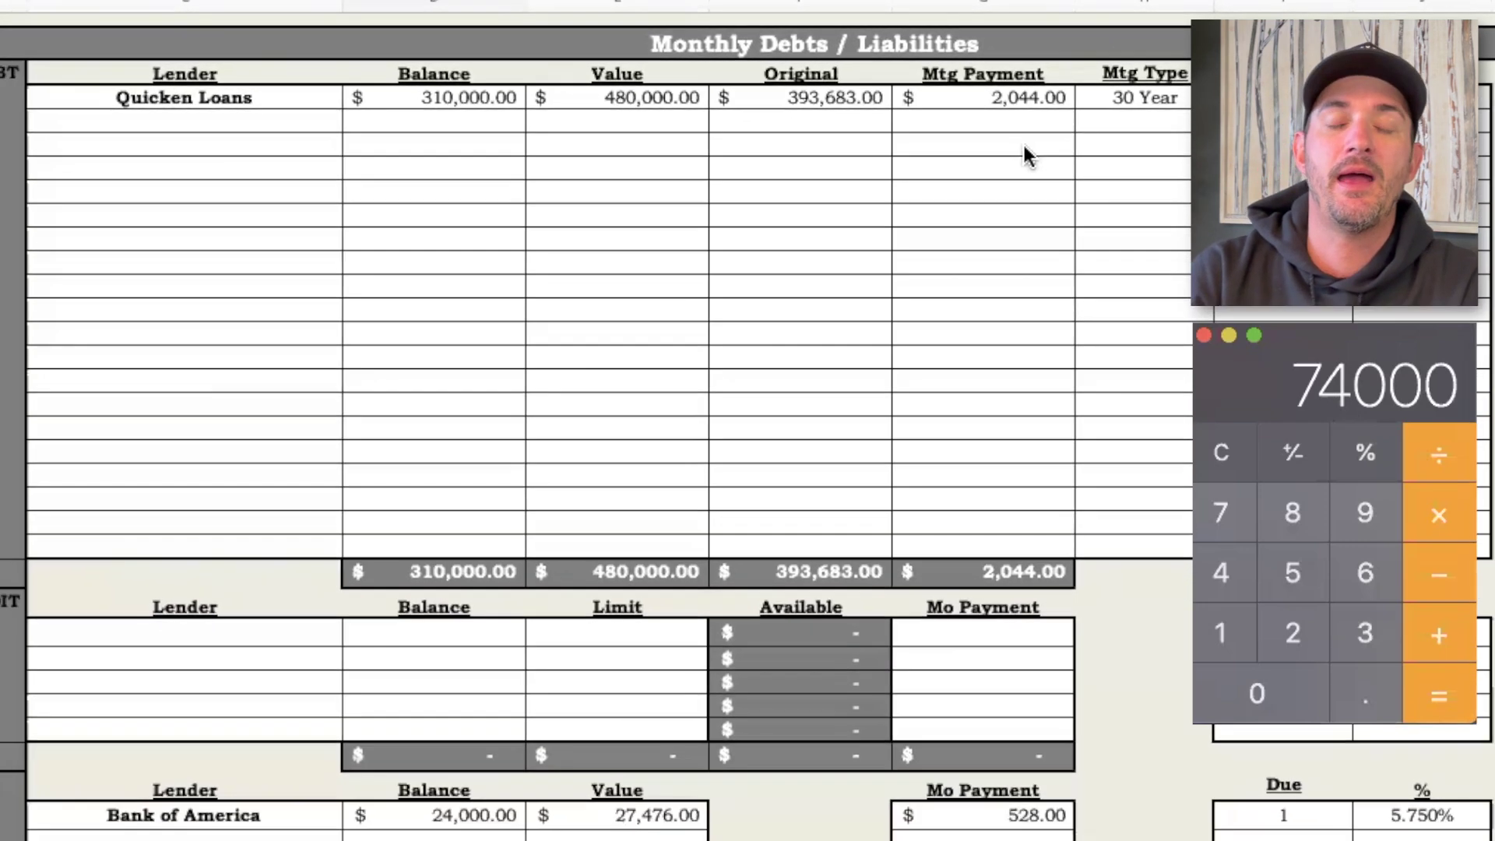
{"action": "scroll", "coordinate": [856, 212], "scroll_direction": "down", "scroll_amount": 3}
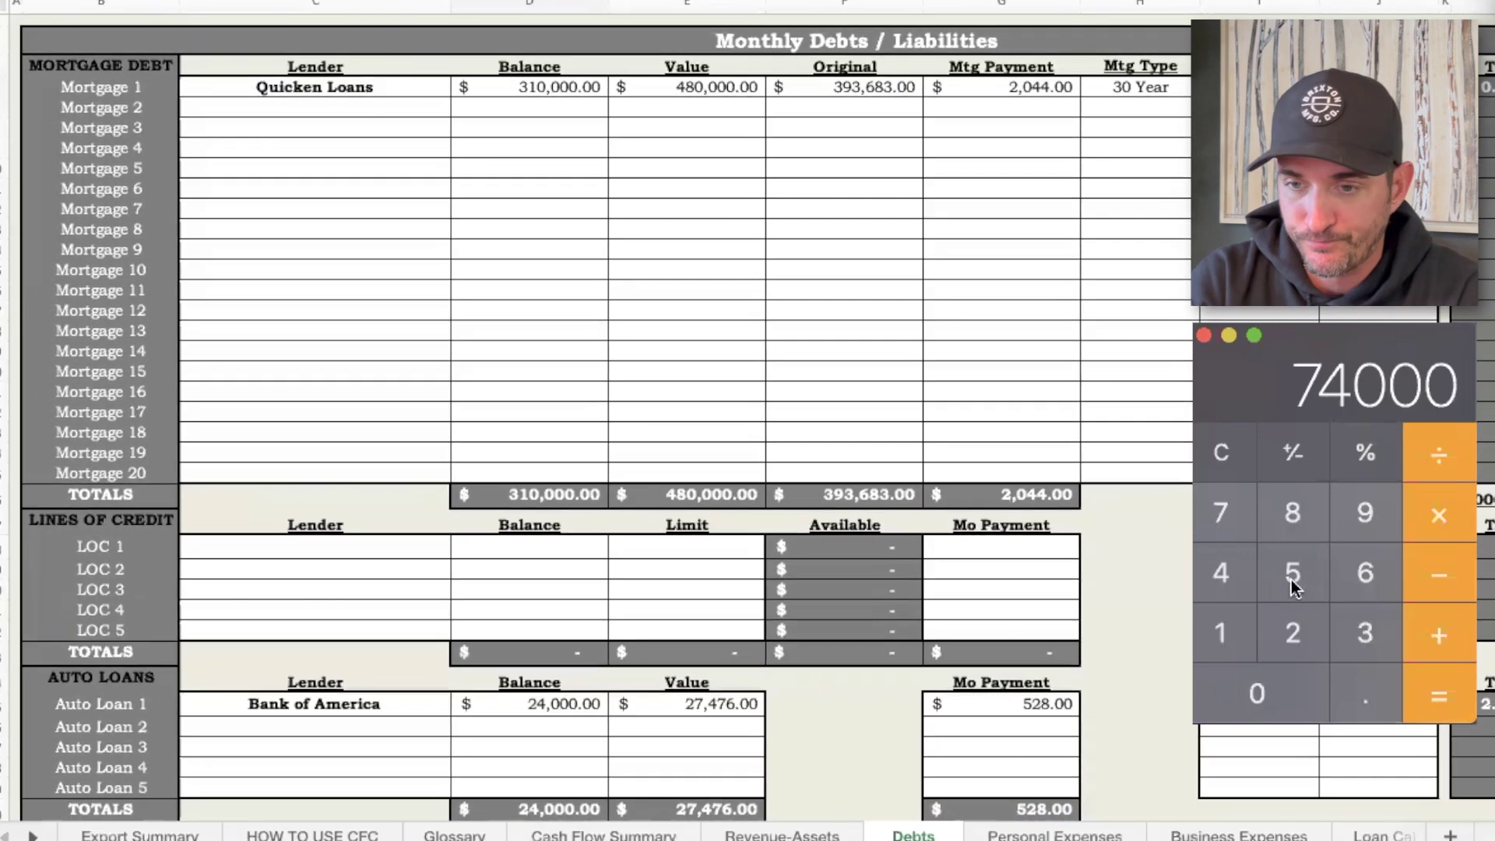
{"action": "scroll", "coordinate": [1030, 329], "scroll_direction": "down", "scroll_amount": 3}
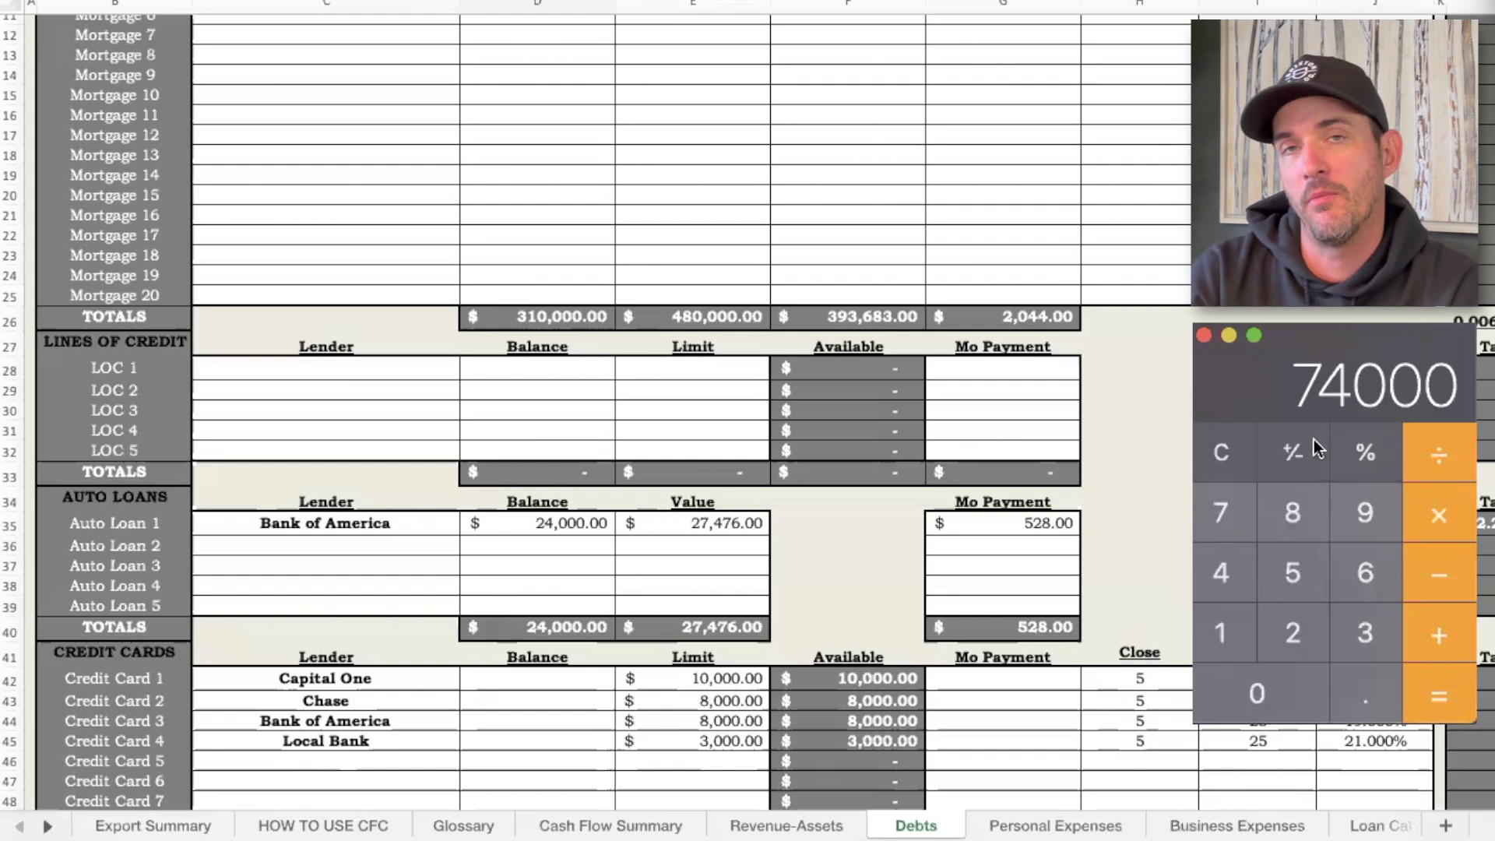
{"action": "scroll", "coordinate": [1152, 307], "scroll_direction": "down", "scroll_amount": 5}
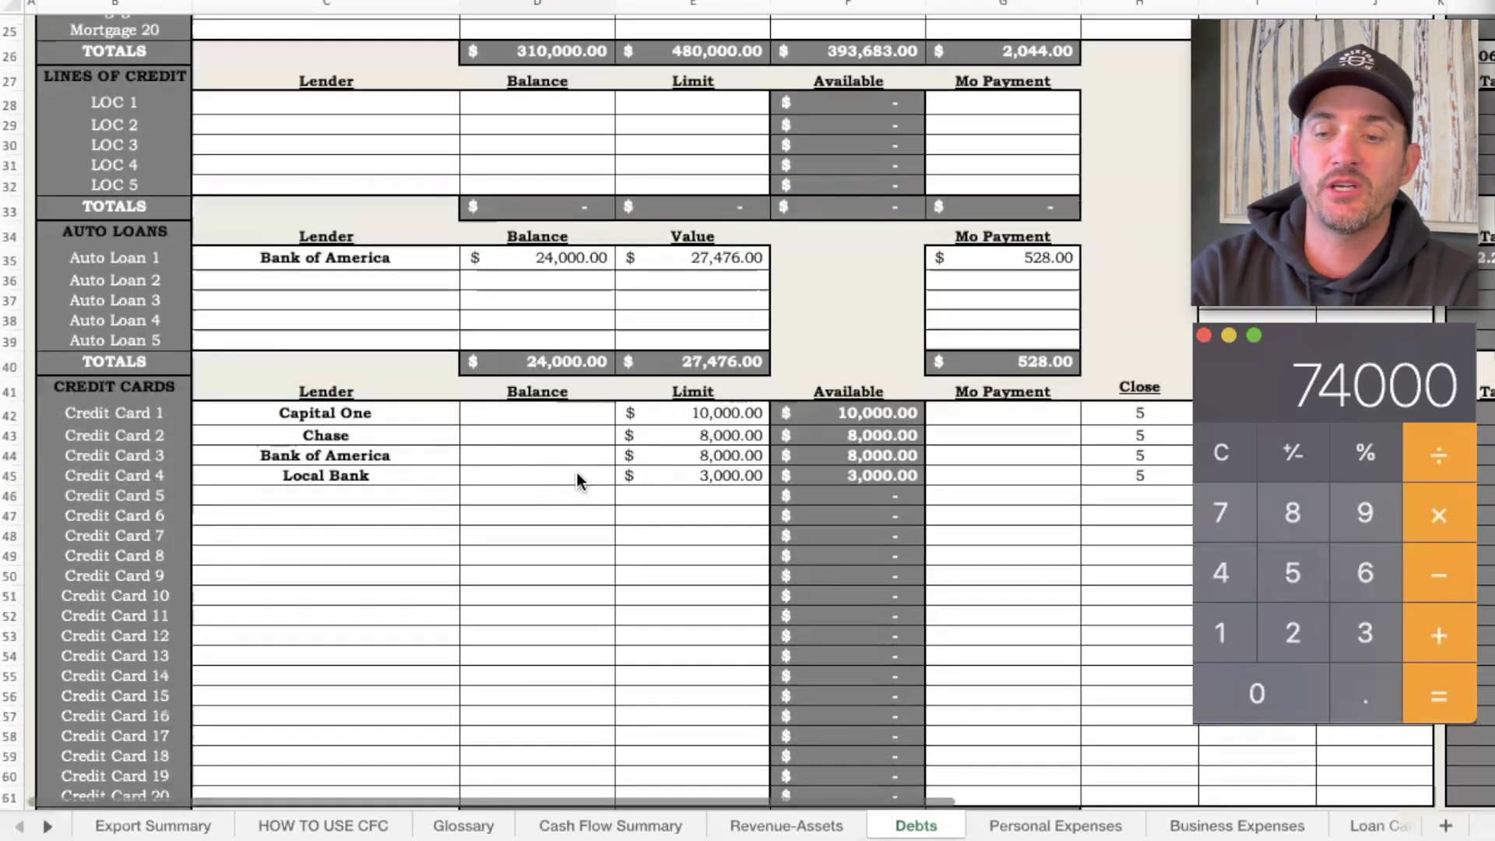
{"action": "scroll", "coordinate": [576, 475], "scroll_direction": "up", "scroll_amount": 5}
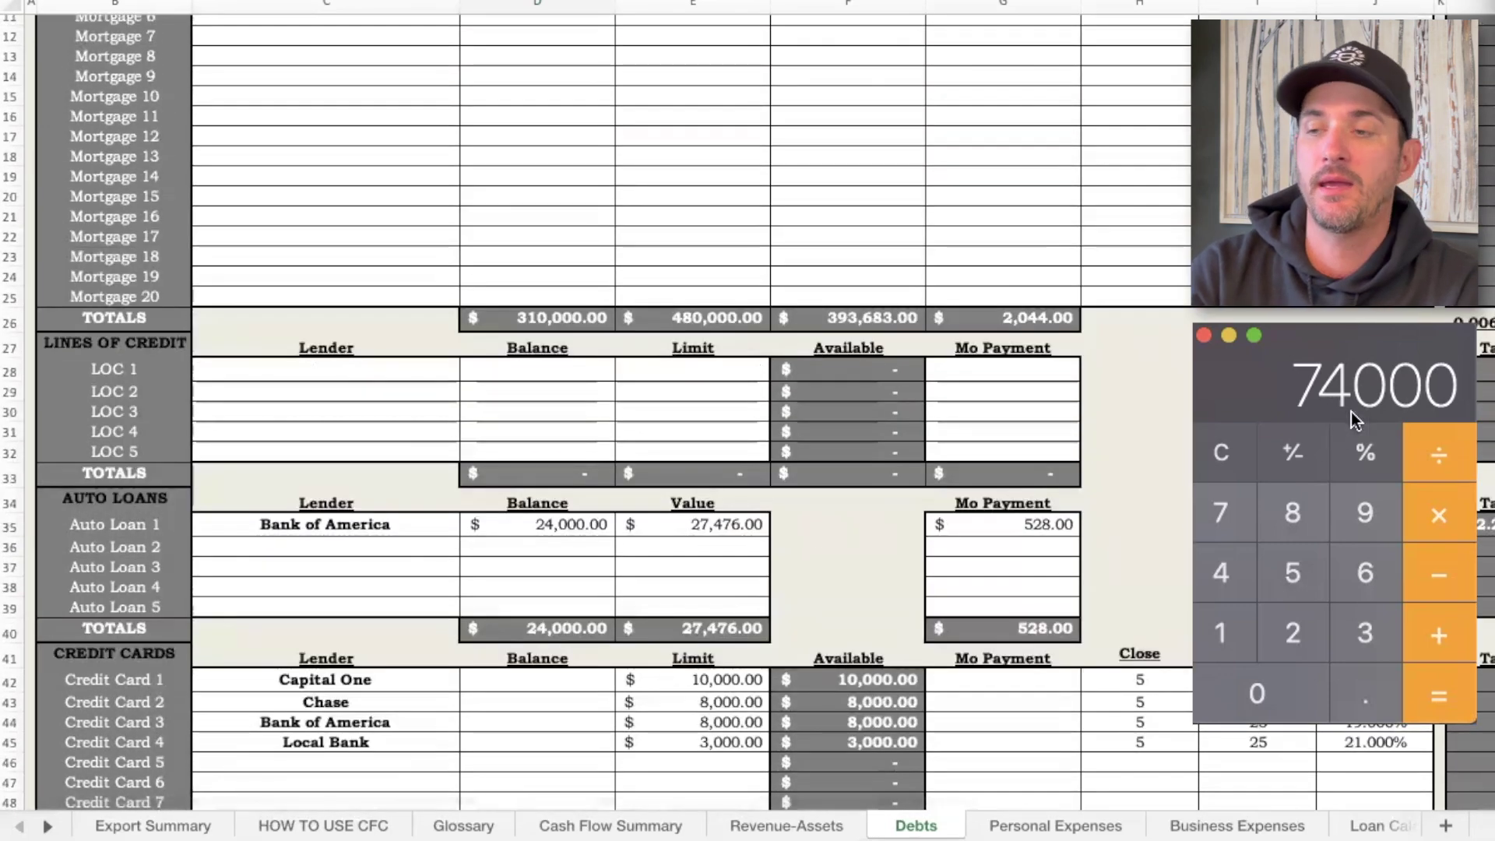
{"action": "scroll", "coordinate": [604, 427], "scroll_direction": "down", "scroll_amount": 5}
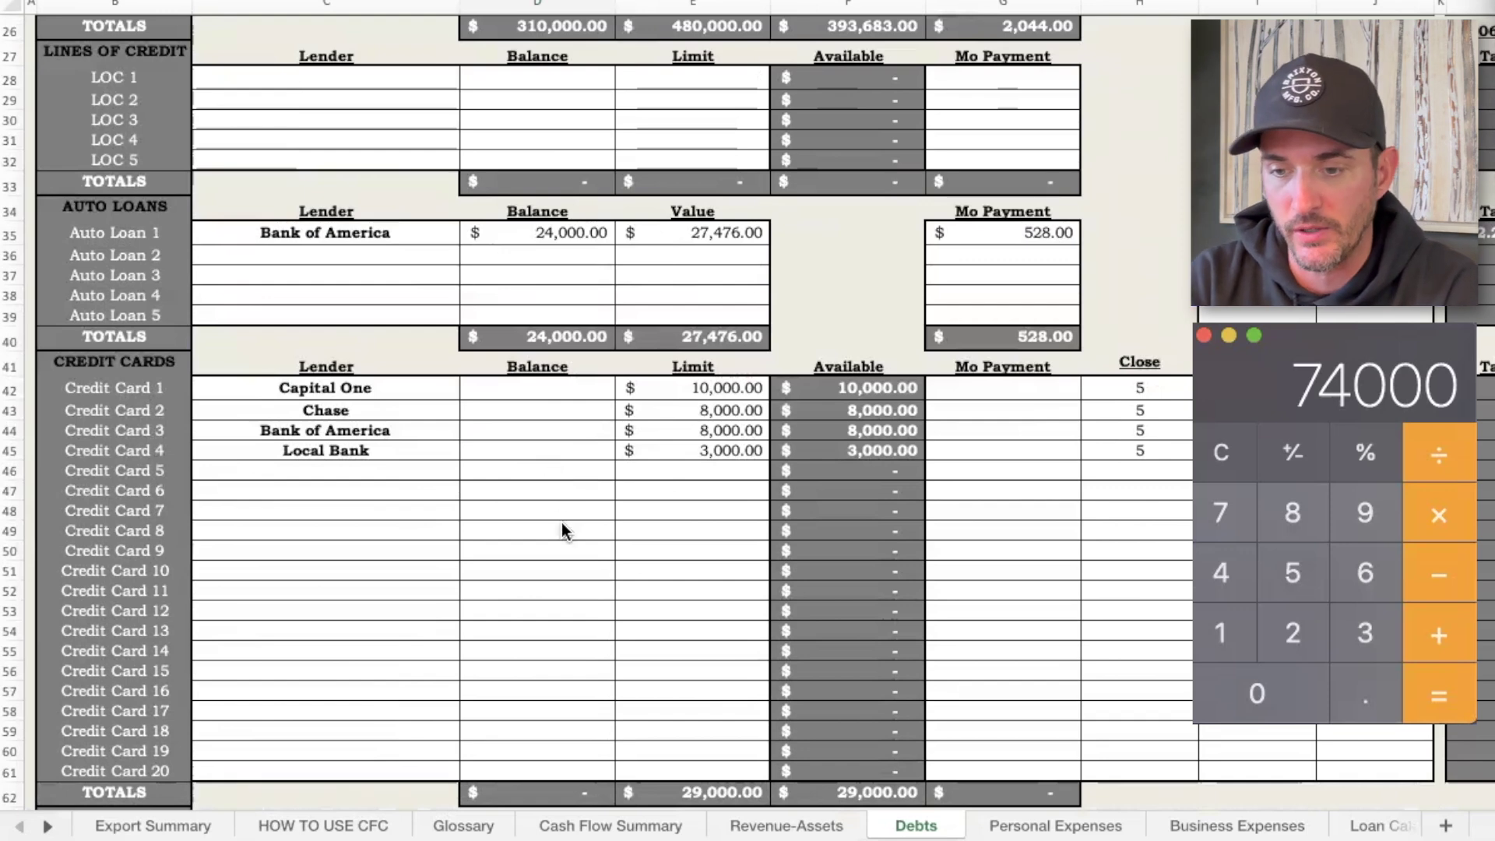
{"action": "scroll", "coordinate": [562, 529], "scroll_direction": "down", "scroll_amount": 5}
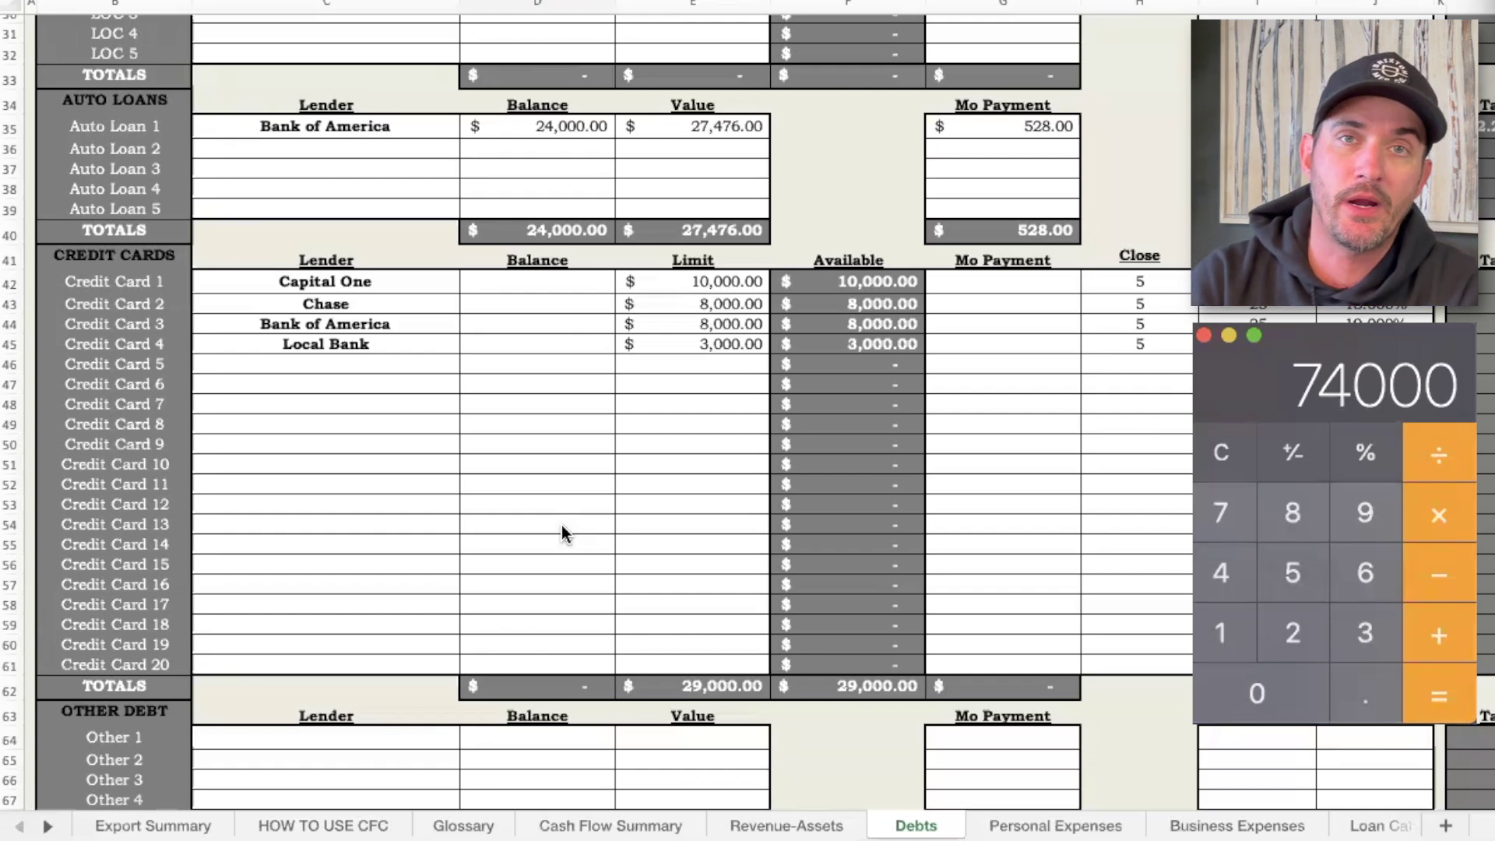
{"action": "scroll", "coordinate": [562, 526], "scroll_direction": "up", "scroll_amount": 2}
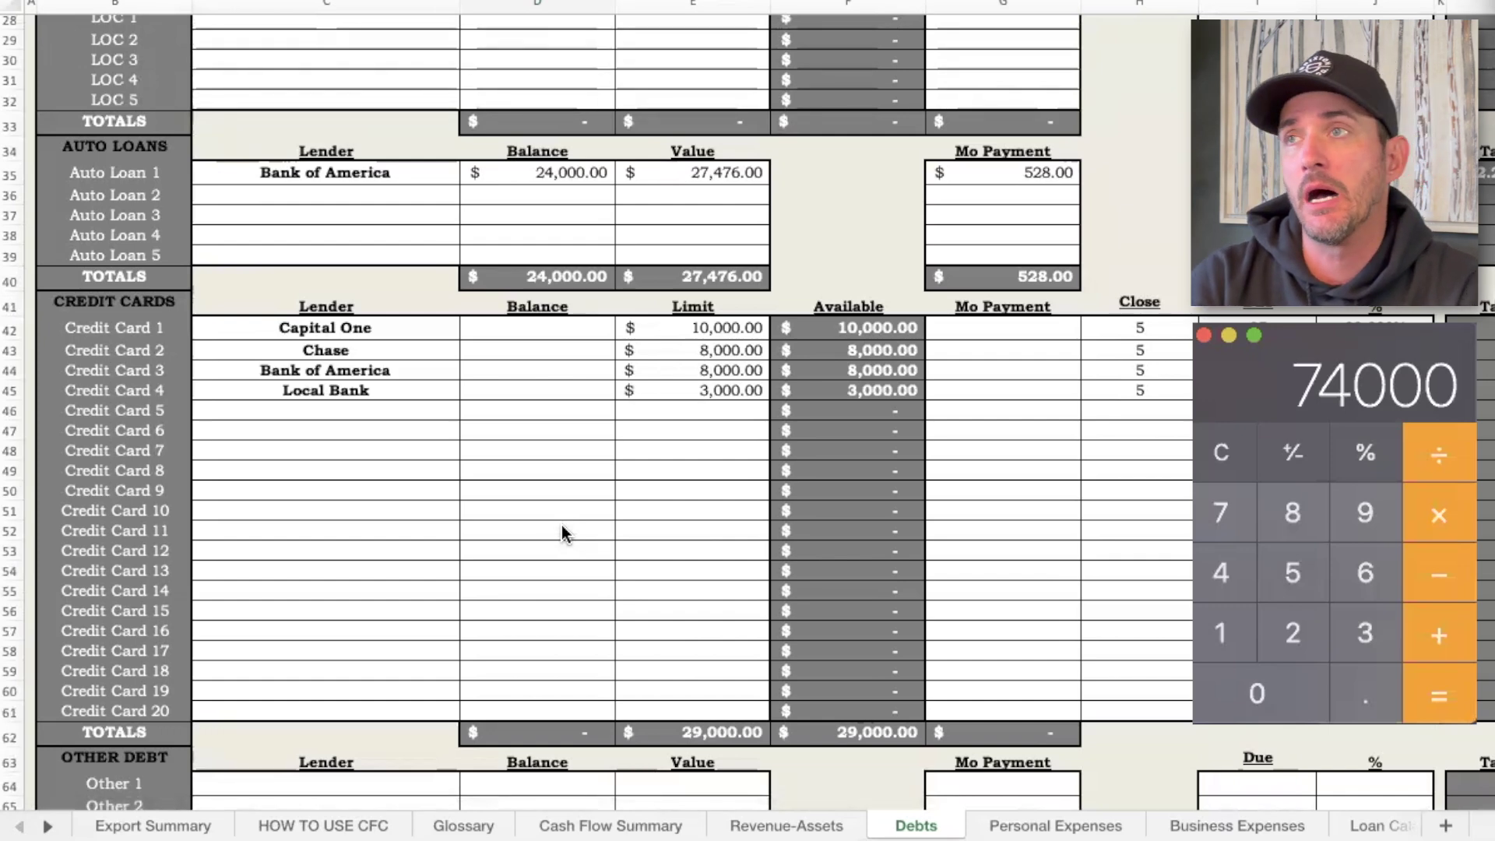
{"action": "scroll", "coordinate": [562, 525], "scroll_direction": "down", "scroll_amount": 5}
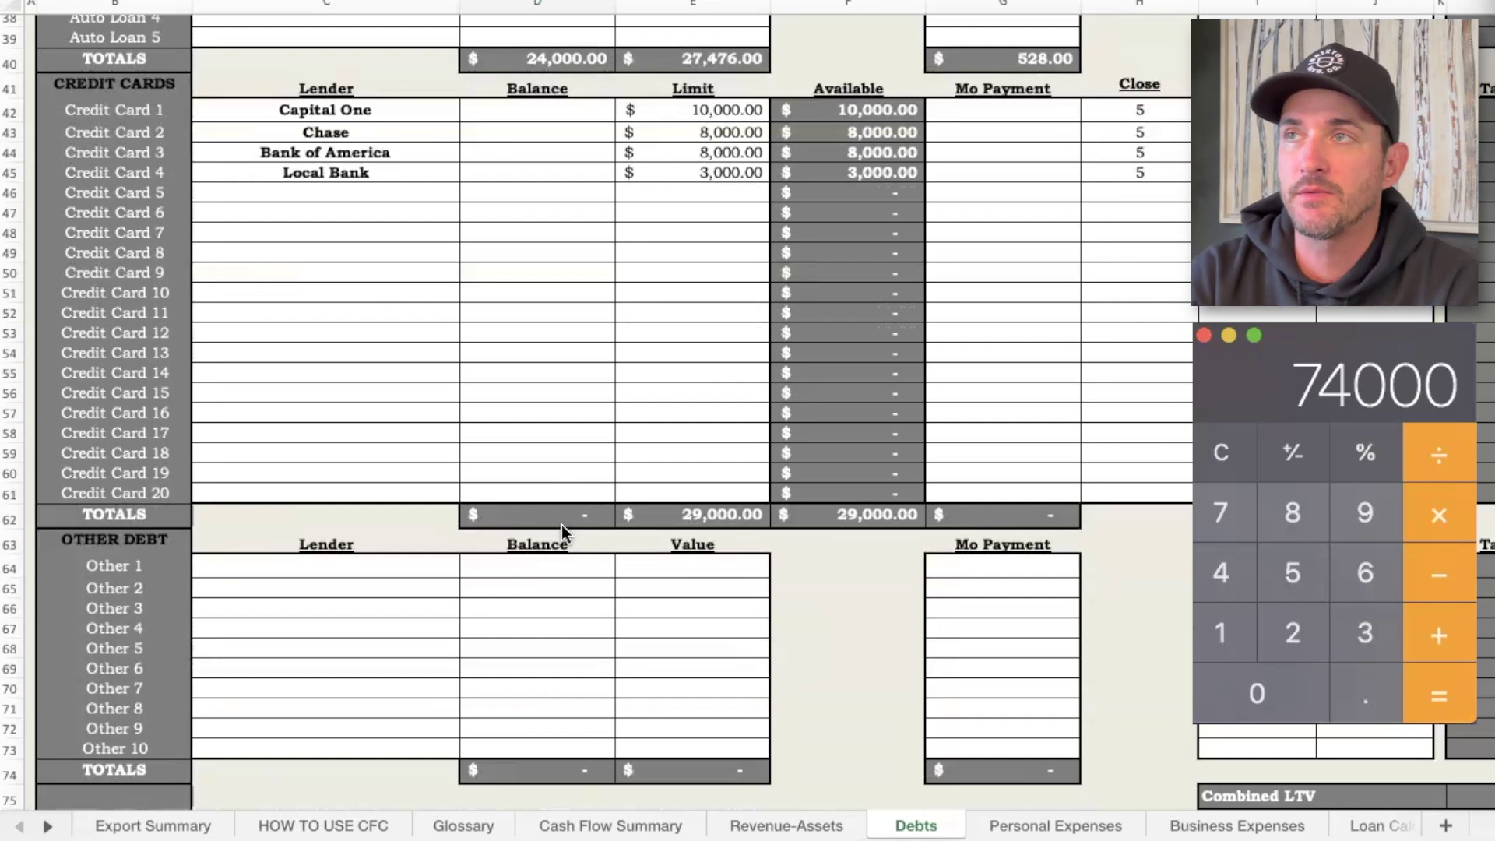
{"action": "scroll", "coordinate": [562, 524], "scroll_direction": "up", "scroll_amount": 12}
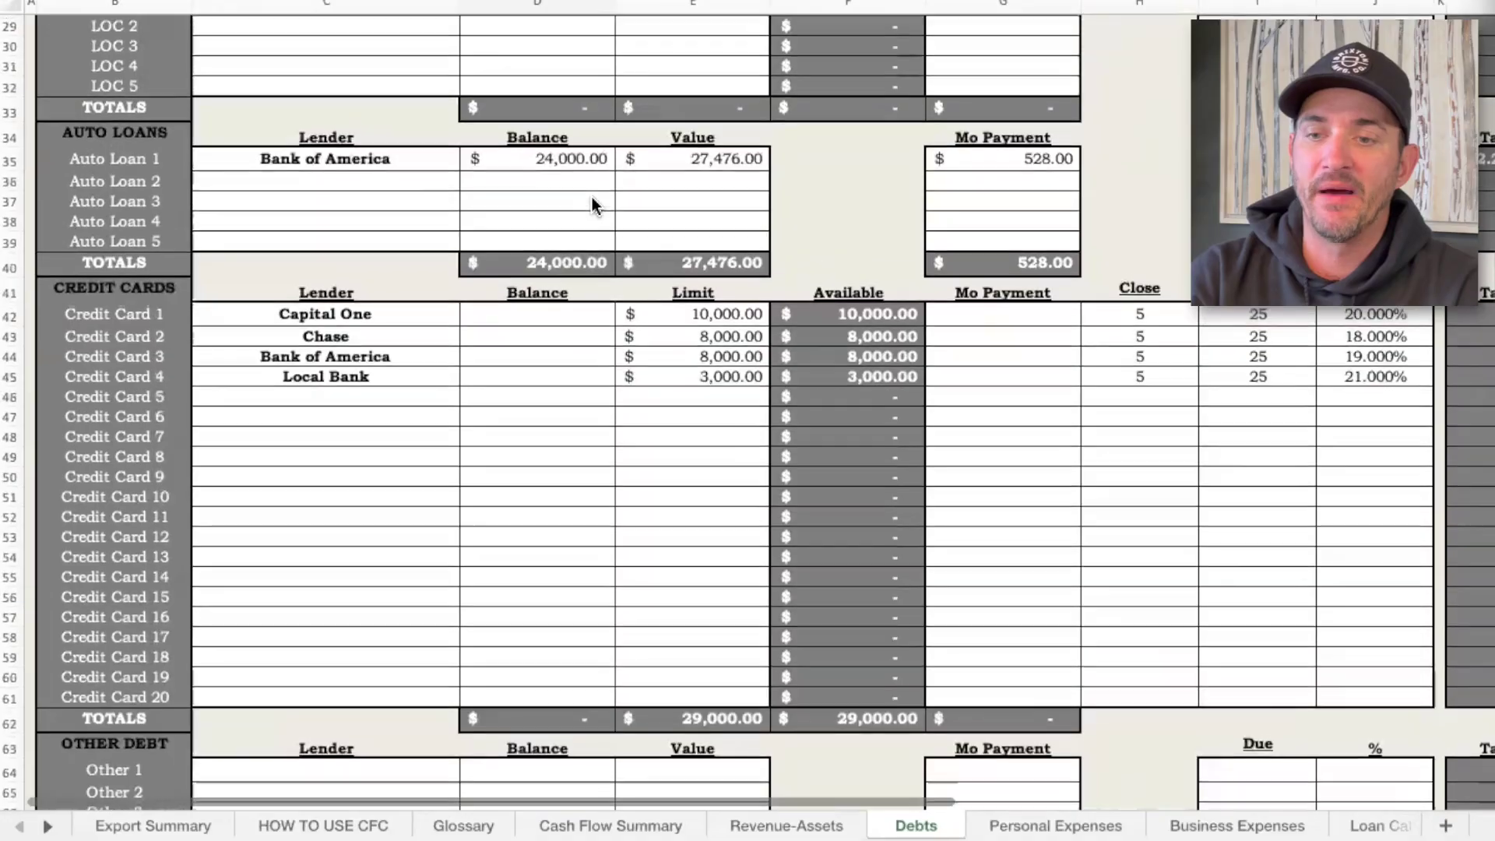
{"action": "scroll", "coordinate": [592, 198], "scroll_direction": "up", "scroll_amount": 4}
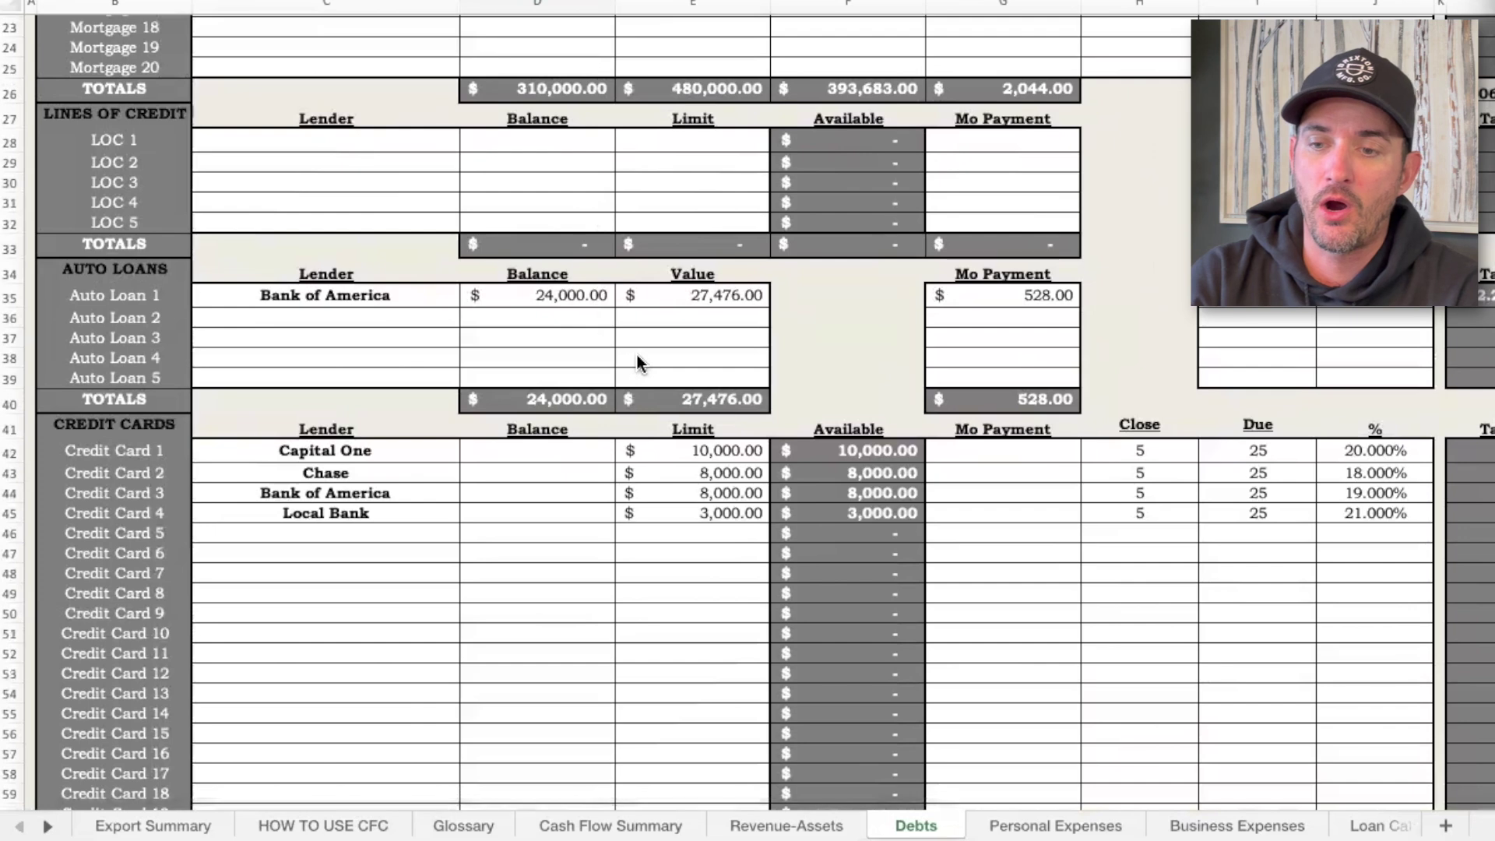
{"action": "scroll", "coordinate": [797, 394], "scroll_direction": "right", "scroll_amount": 3}
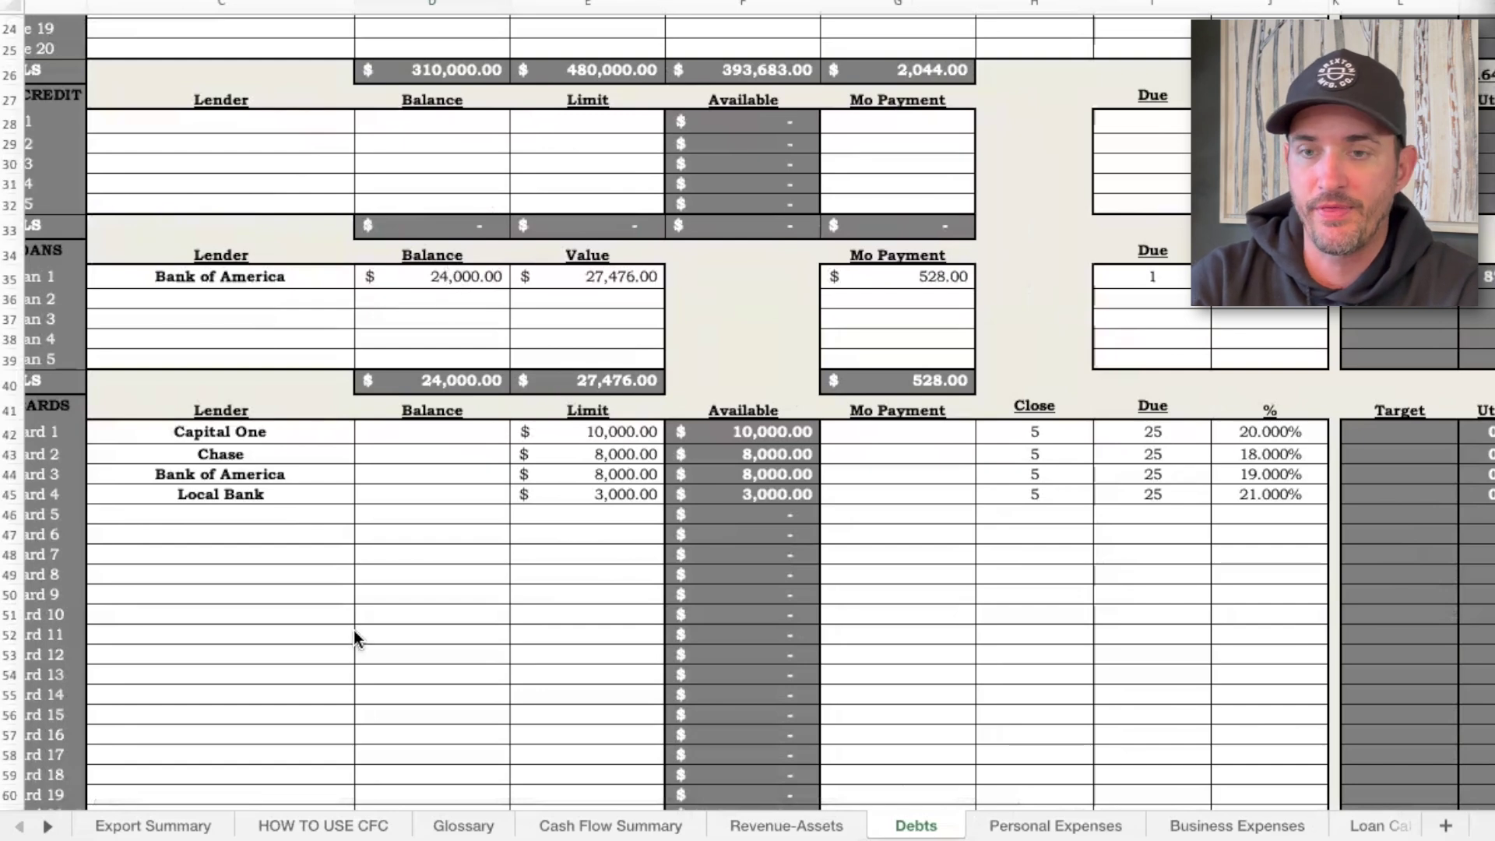
{"action": "scroll", "coordinate": [353, 628], "scroll_direction": "left", "scroll_amount": 1}
{"action": "scroll", "coordinate": [354, 632], "scroll_direction": "left", "scroll_amount": 2}
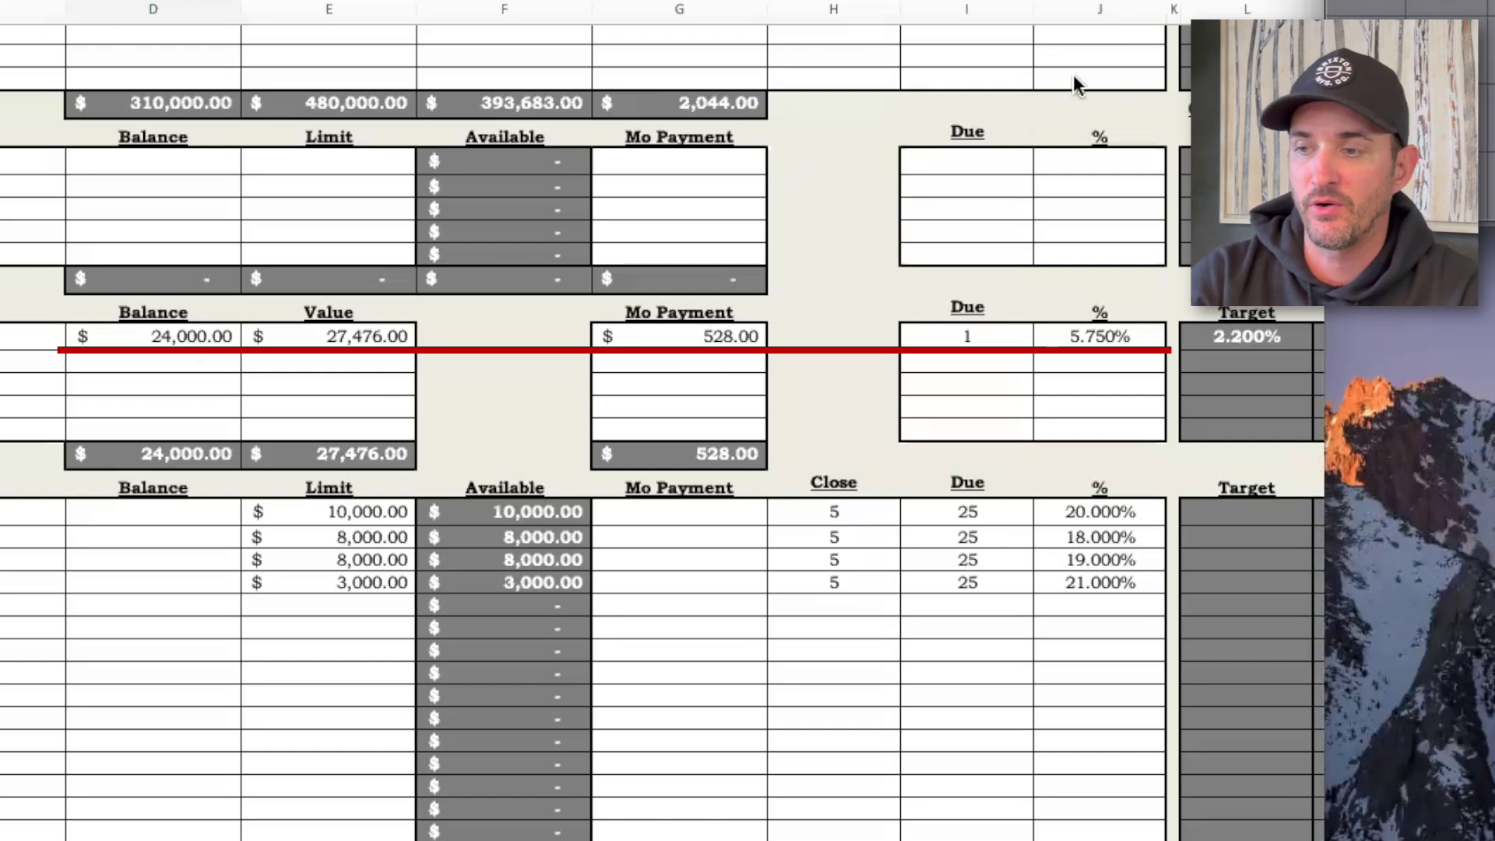
Step: Multiply the 24000 auto loan balance by 0.085 in Calculator to get the yearly interest
{"action": "left_click", "coordinate": [1291, 634]}
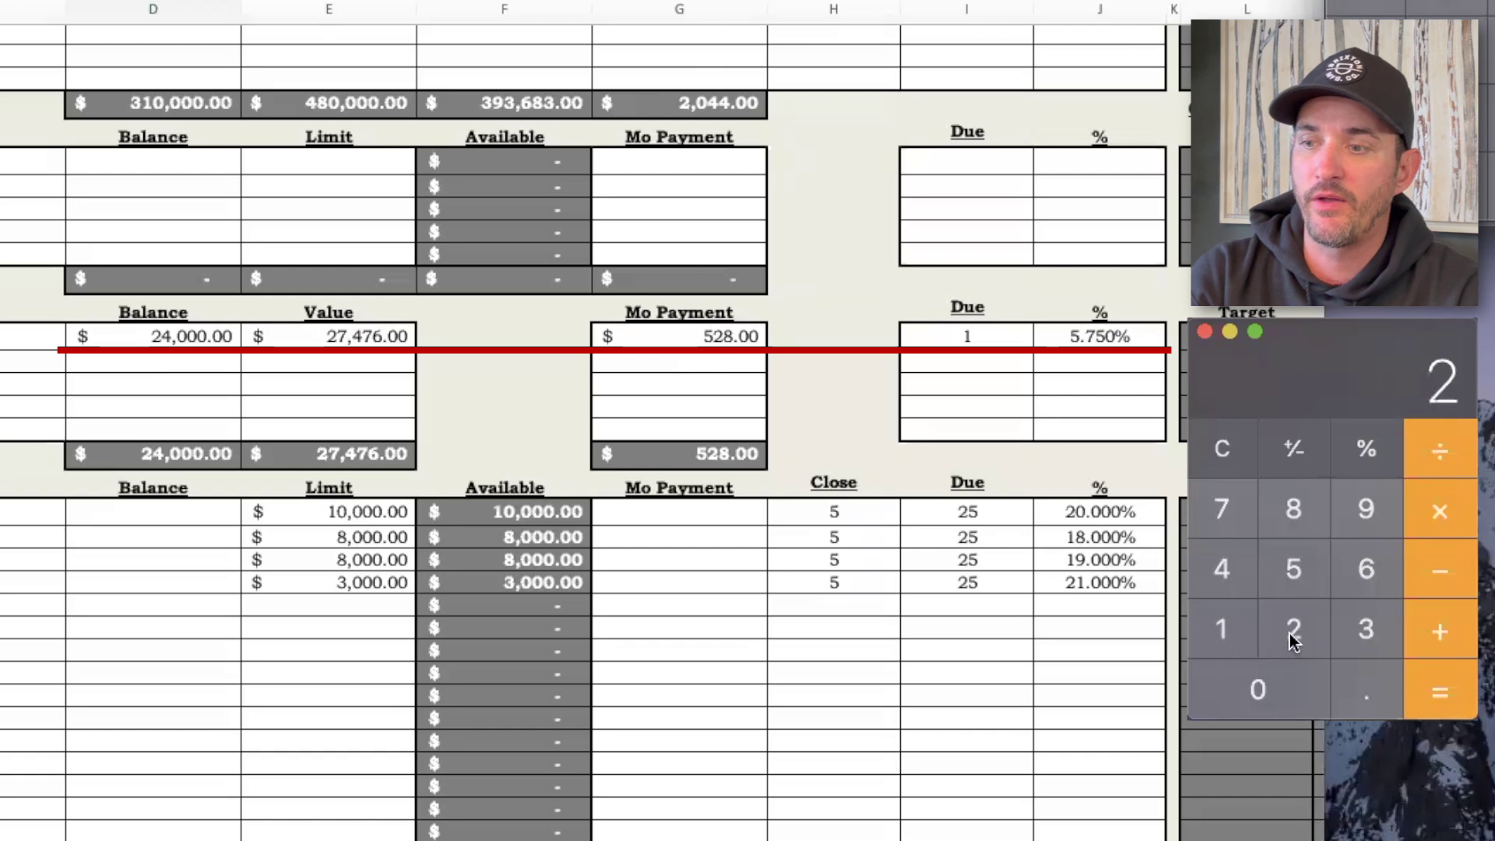
{"action": "left_click", "coordinate": [1235, 574]}
{"action": "left_click", "coordinate": [1250, 683]}
{"action": "left_click", "coordinate": [1249, 683]}
{"action": "left_click", "coordinate": [1249, 683]}
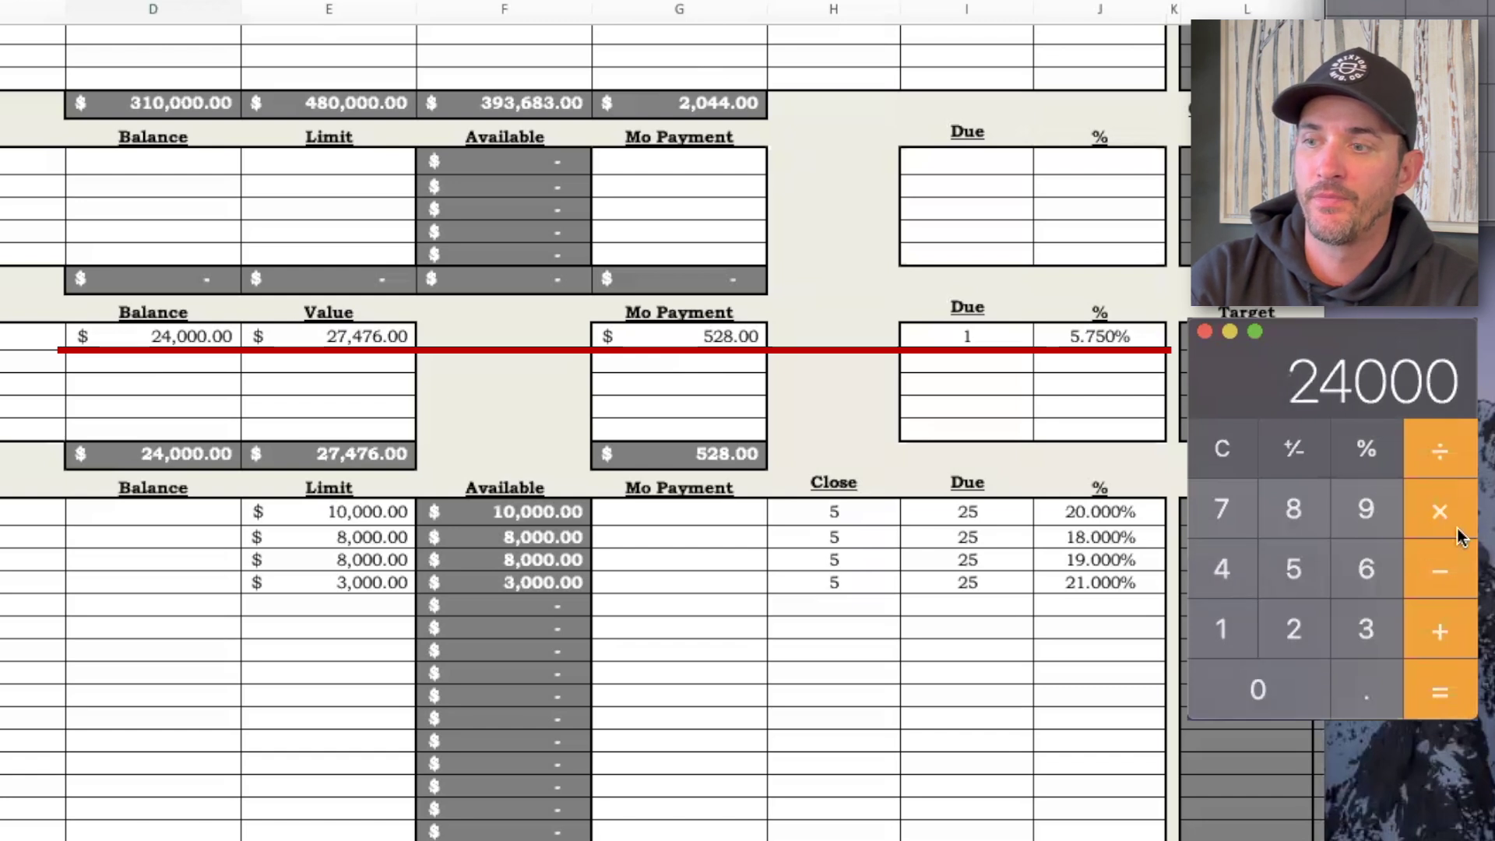
{"action": "left_click", "coordinate": [1441, 510]}
{"action": "left_click", "coordinate": [1354, 689]}
{"action": "left_click", "coordinate": [1261, 691]}
{"action": "left_click", "coordinate": [1294, 511]}
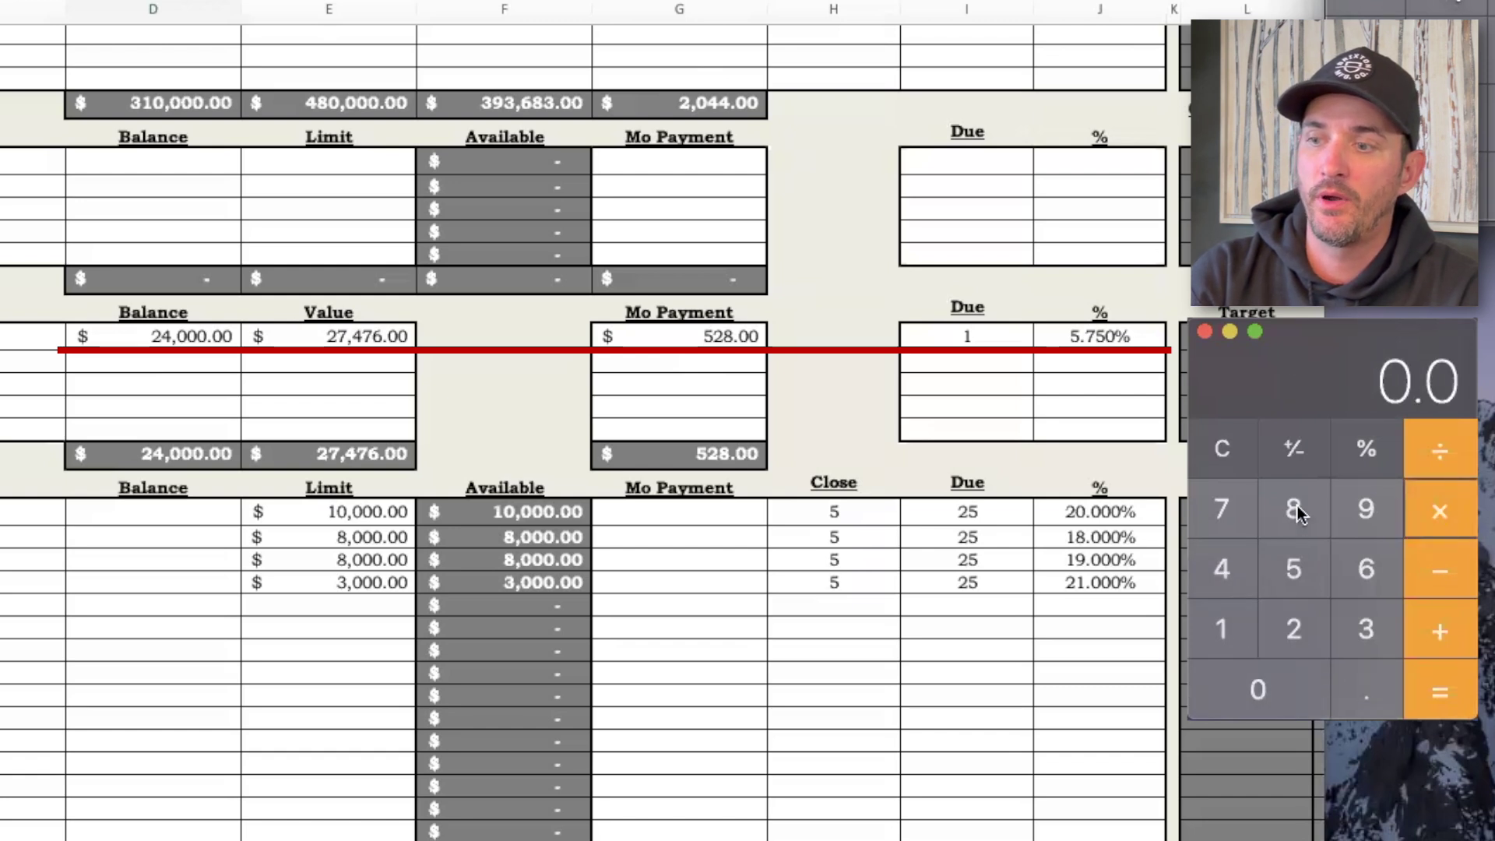
{"action": "left_click", "coordinate": [1295, 553]}
{"action": "left_click", "coordinate": [1440, 691]}
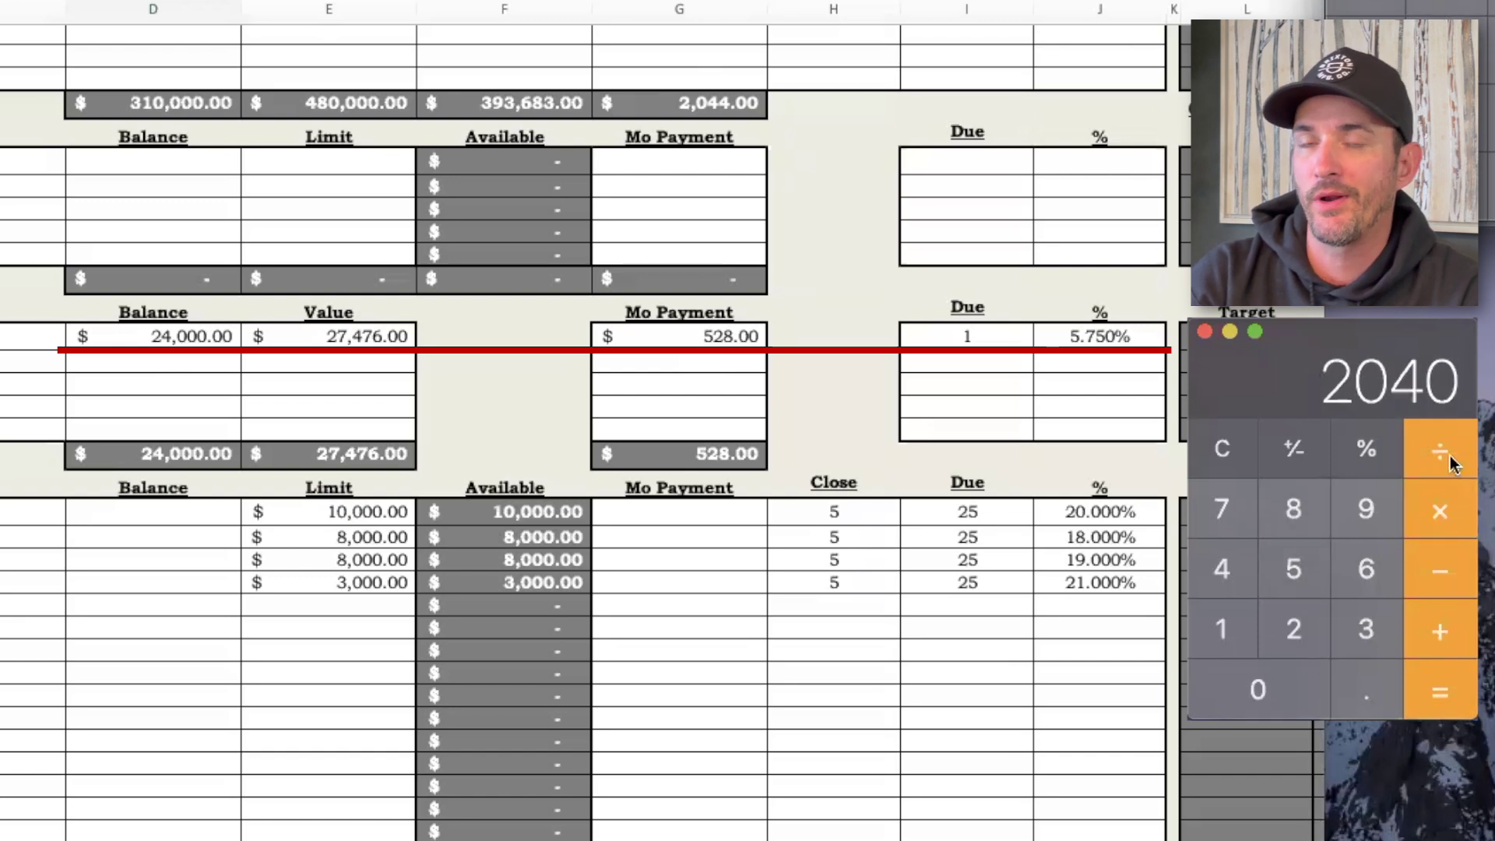
Step: Divide the yearly interest by 12 to get the monthly interest, and close Calculator
{"action": "left_click", "coordinate": [1232, 625]}
{"action": "left_click", "coordinate": [1286, 628]}
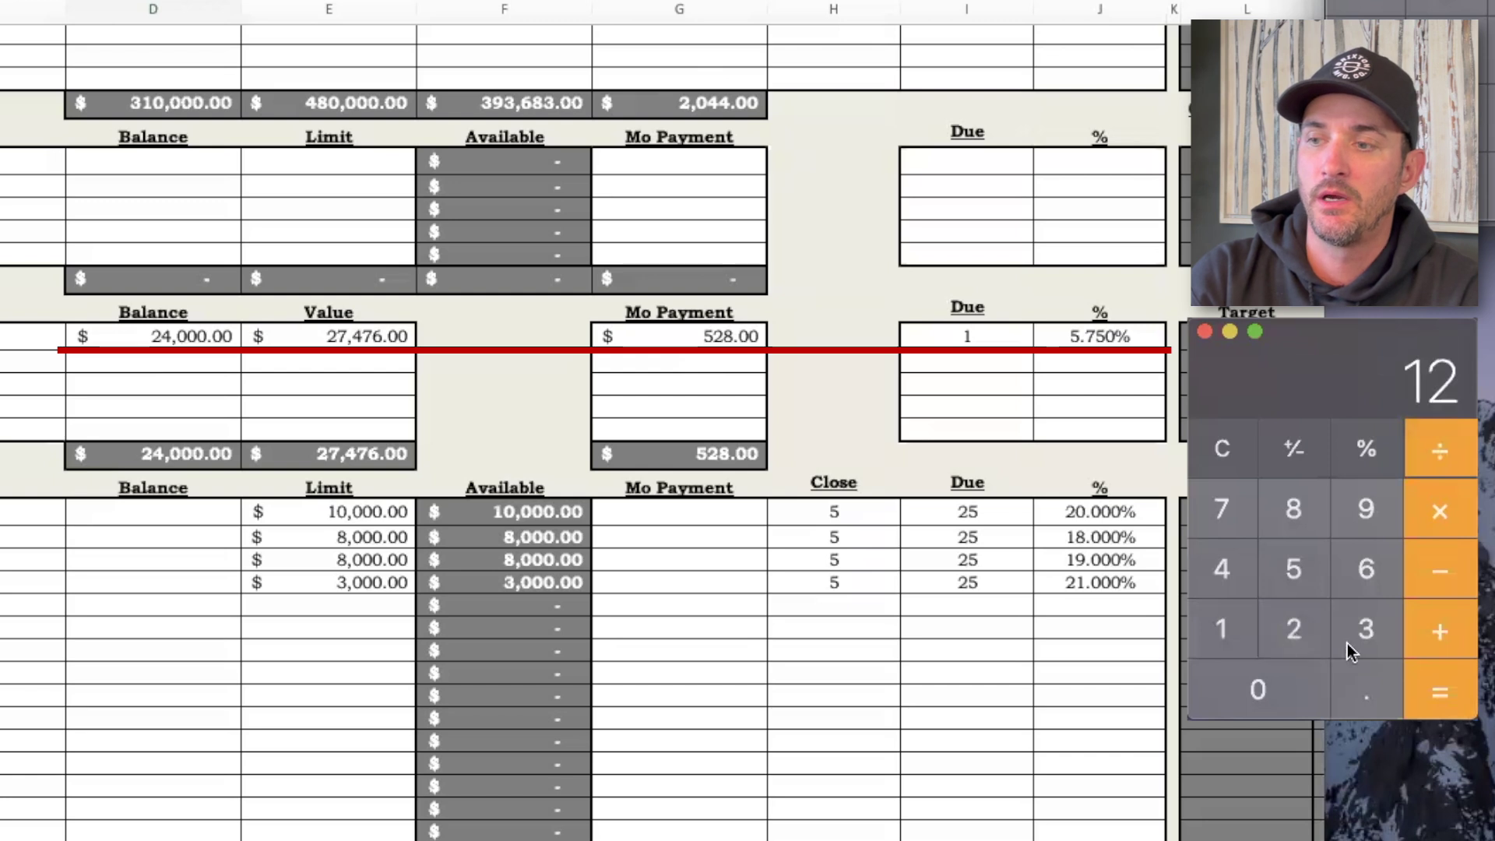
{"action": "left_click", "coordinate": [1426, 681]}
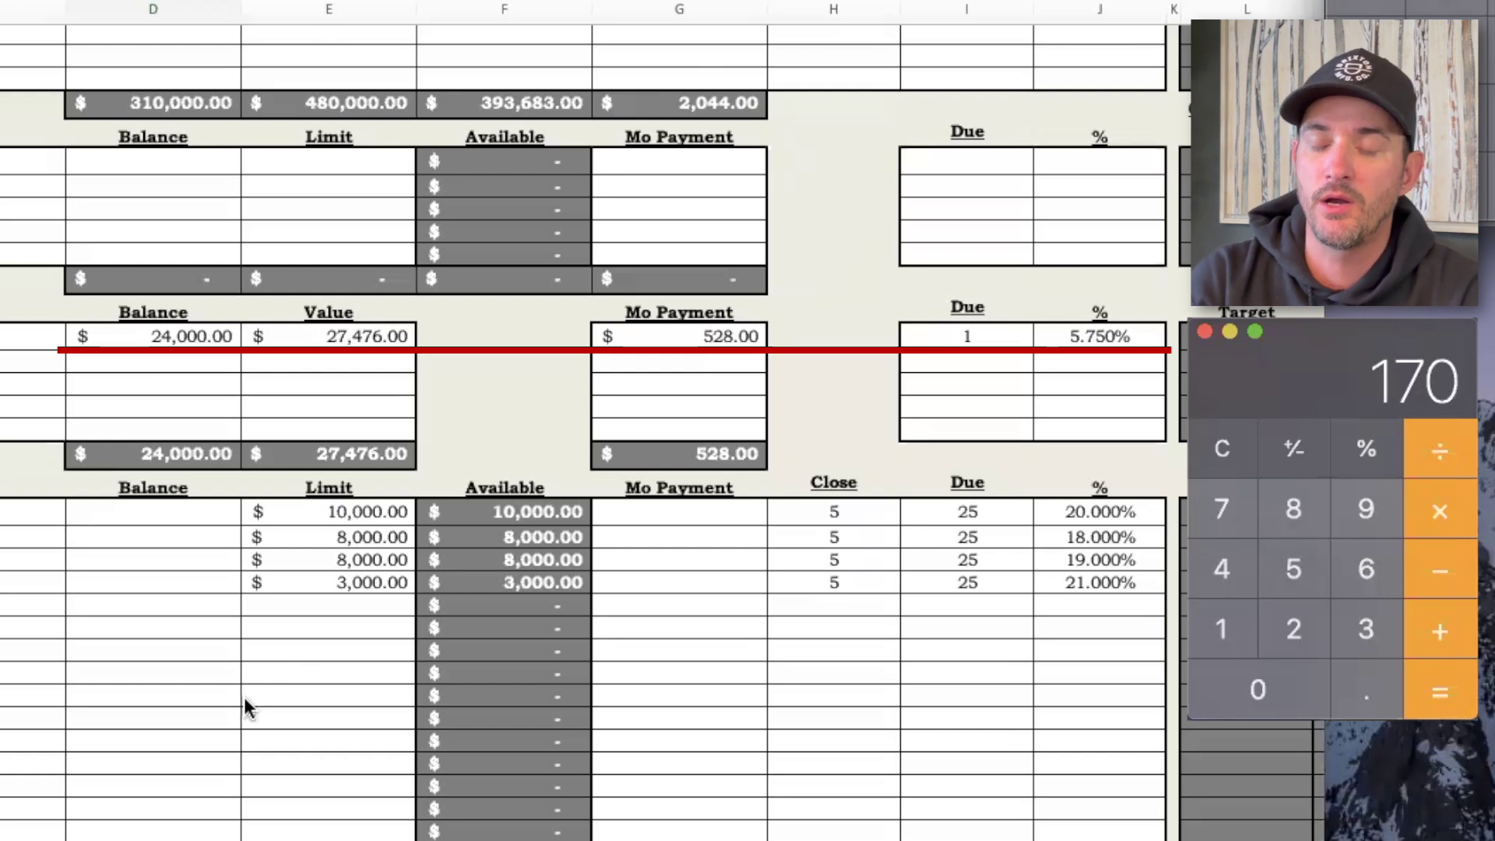
{"action": "key", "text": "super+q"}
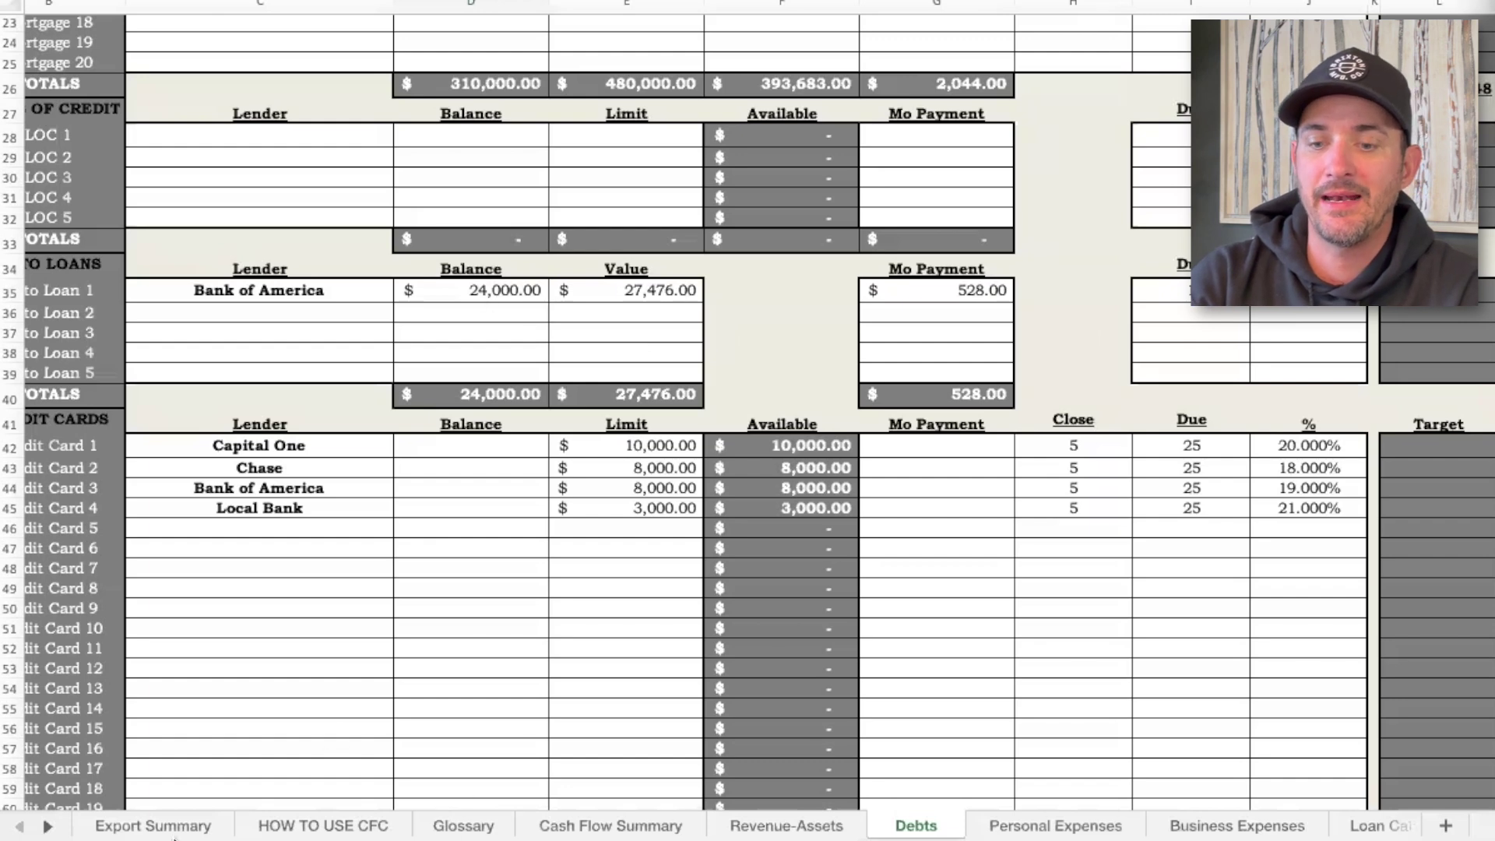
Step: Check the net cash flow on the Cash Flow Summary sheet and return to the Debts sheet
{"action": "left_click", "coordinate": [638, 828]}
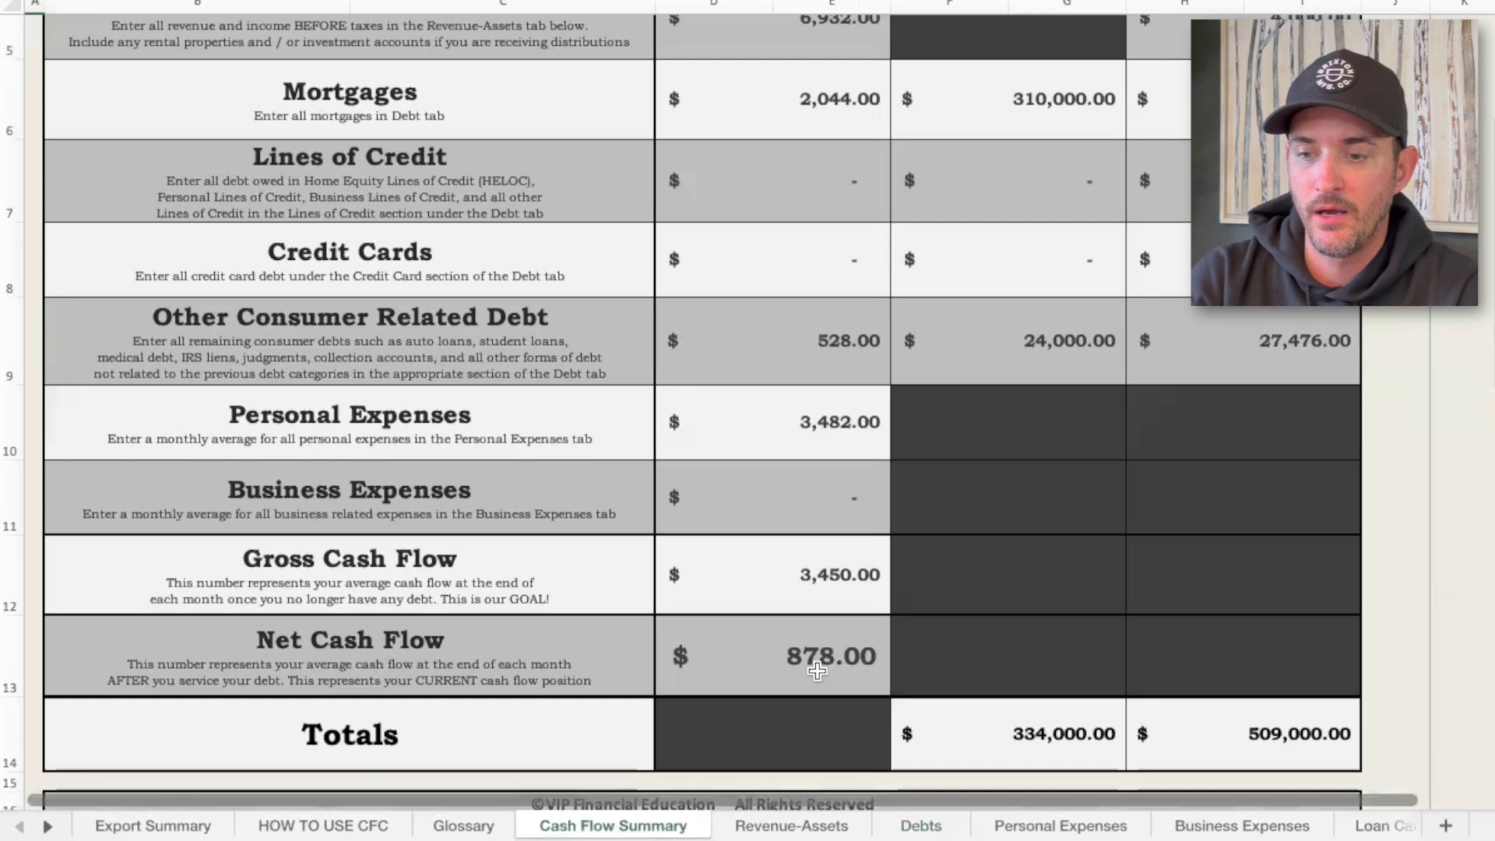
{"action": "left_click", "coordinate": [907, 828]}
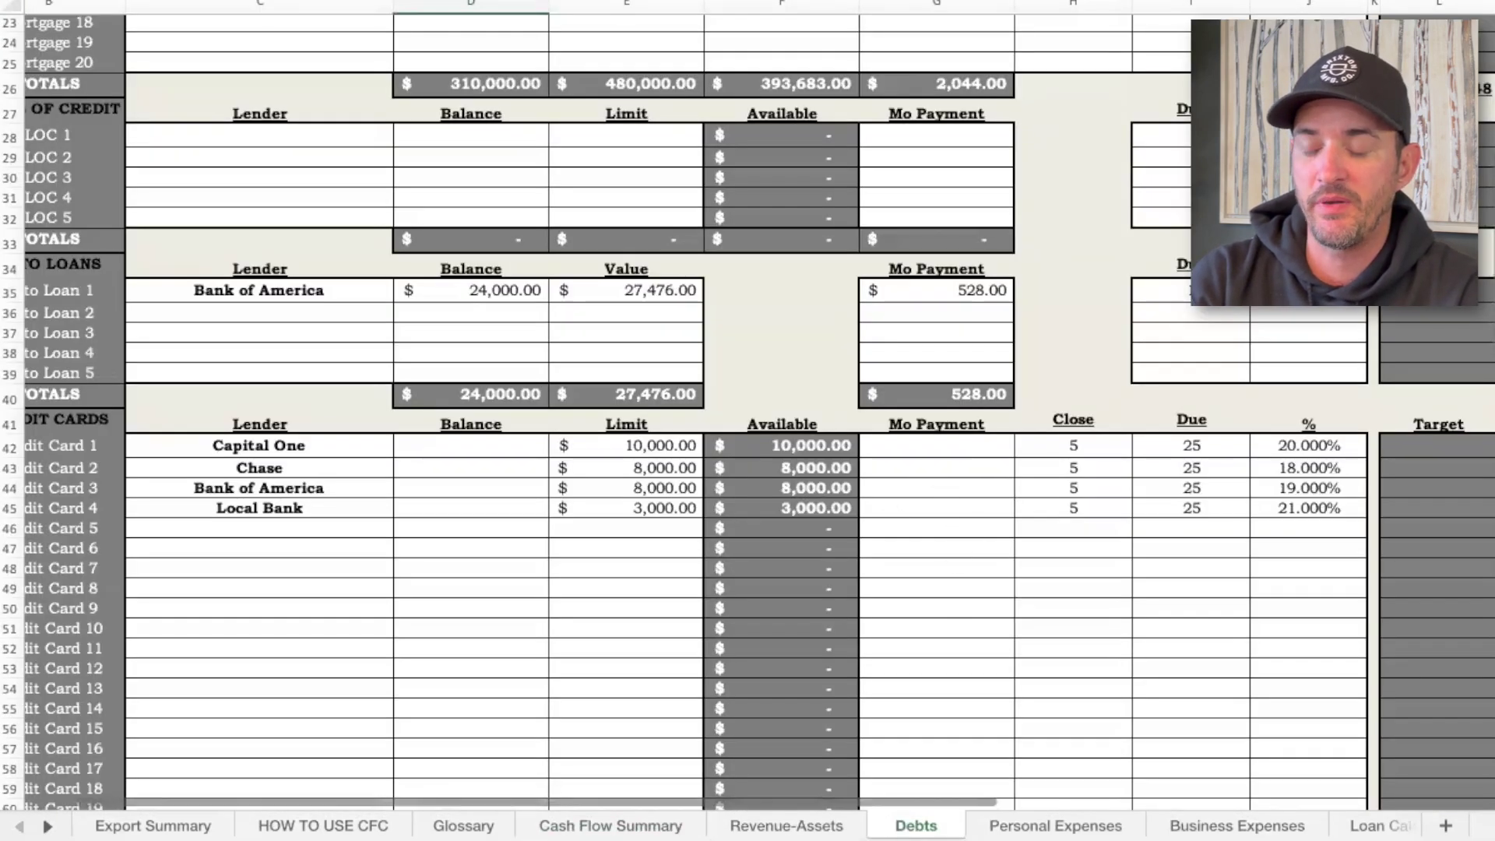
{"action": "key", "text": "super+Tab"}
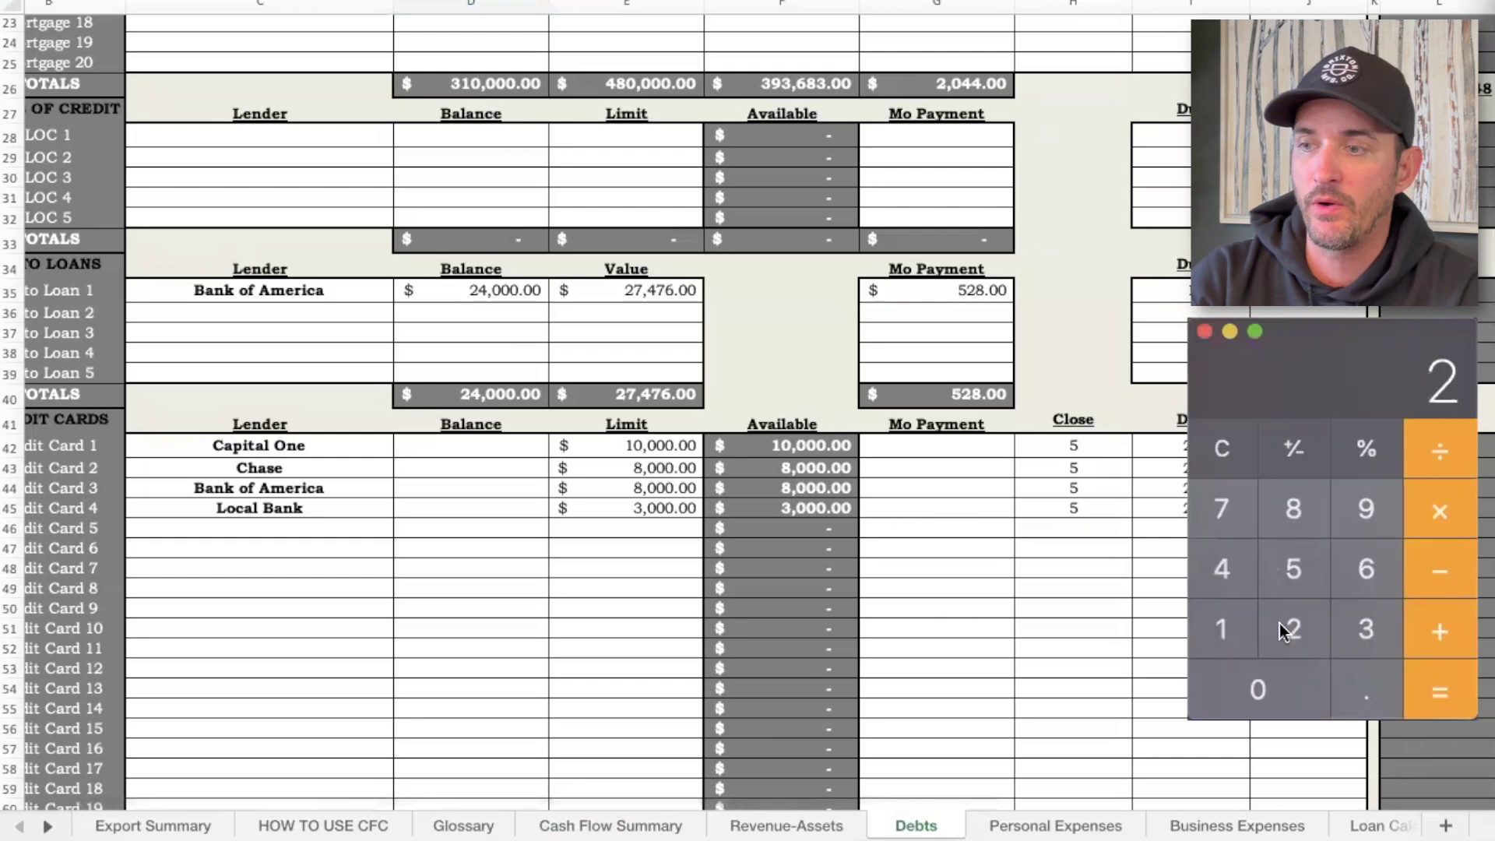
{"action": "left_click", "coordinate": [1242, 576]}
{"action": "double_click", "coordinate": [1255, 690]}
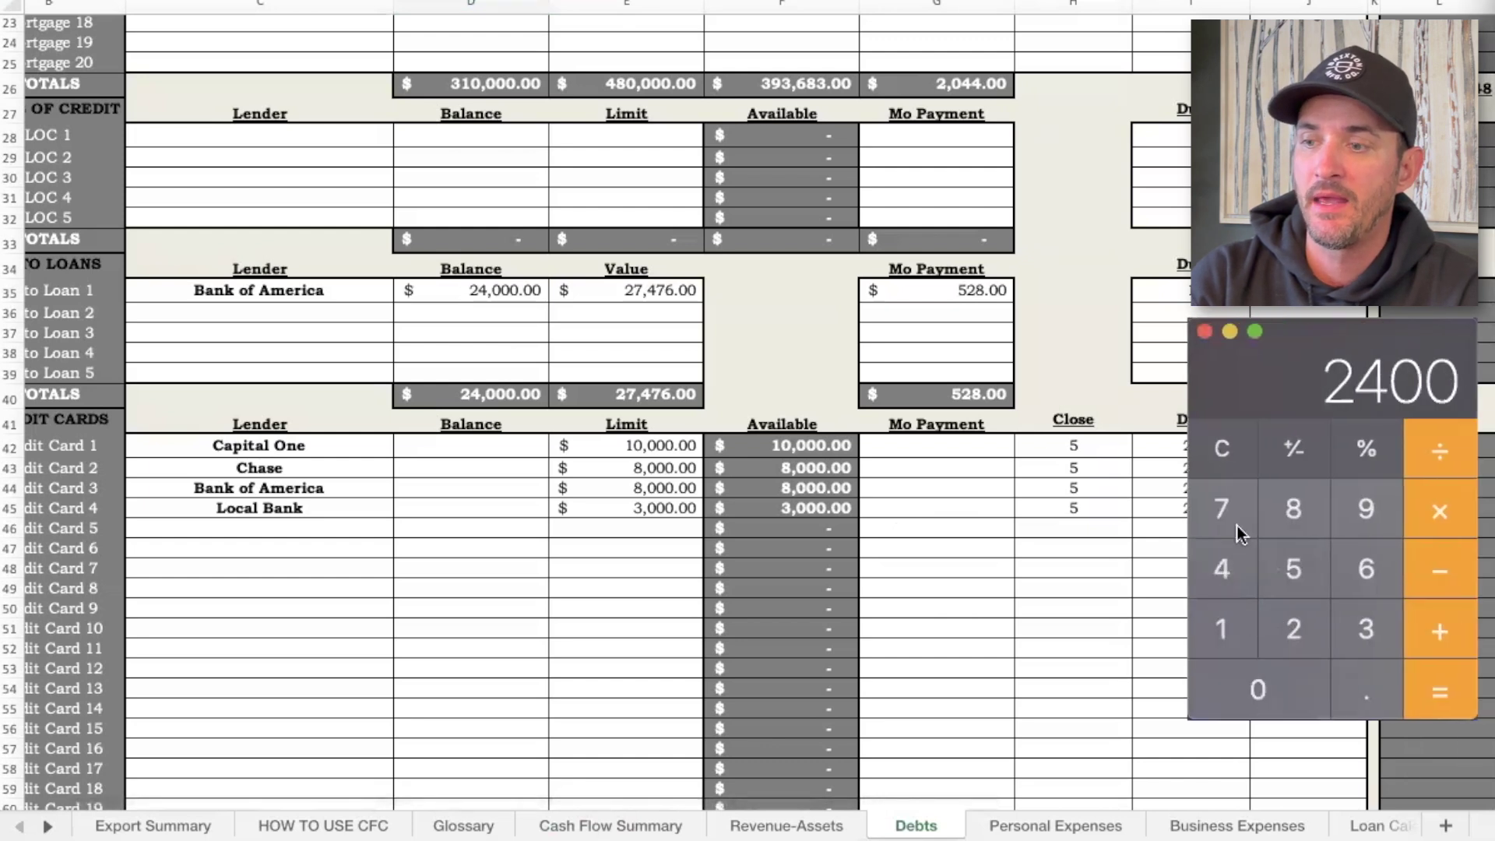
{"action": "left_click", "coordinate": [1219, 455]}
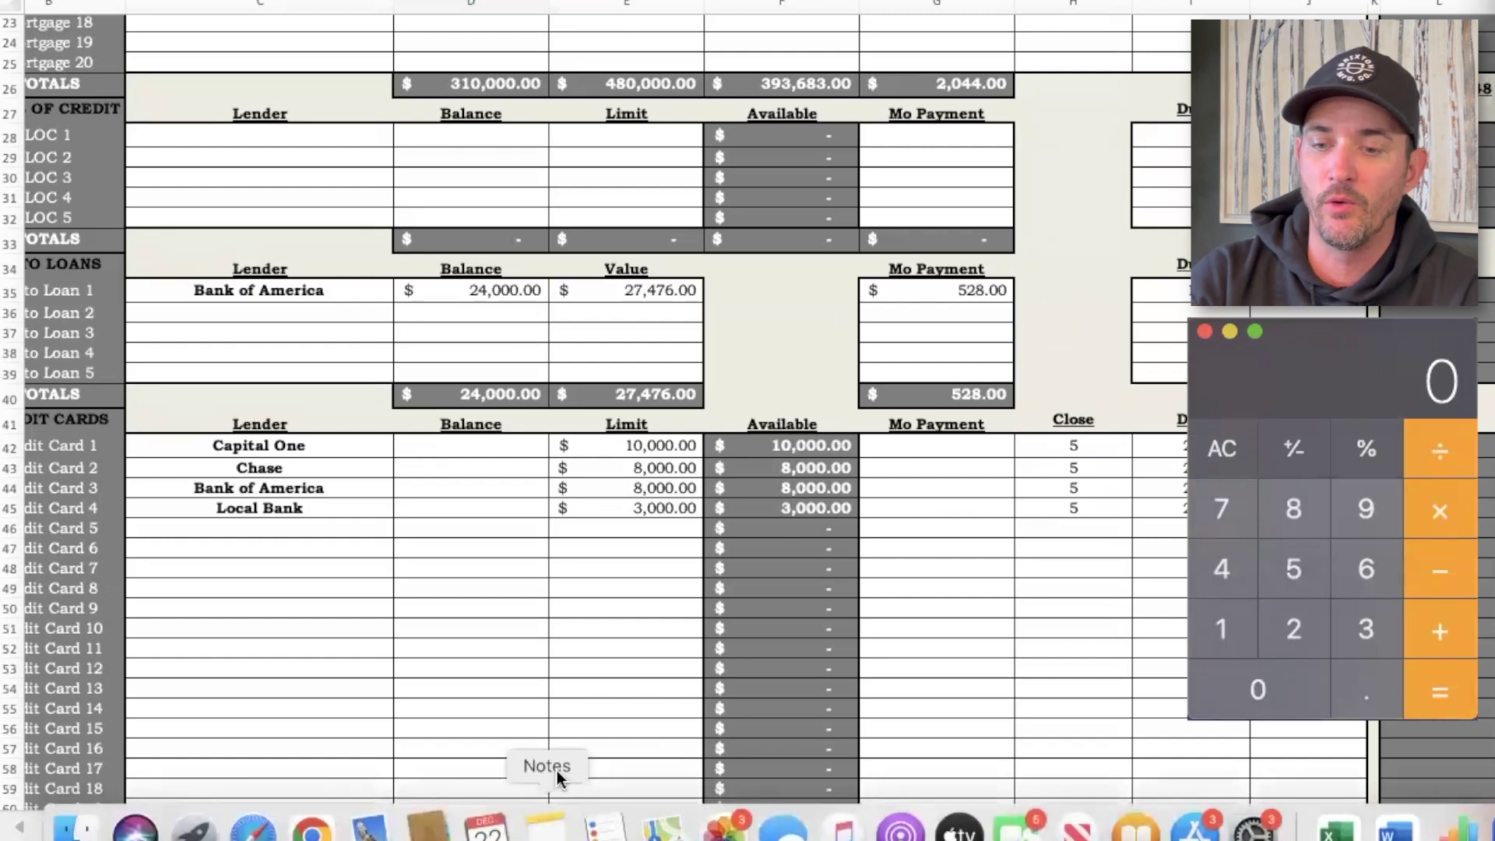
Step: Show the Cash Flow Summary sheet and subtract 3600 from the 24000 auto loan balance in Calculator
{"action": "left_click", "coordinate": [588, 831]}
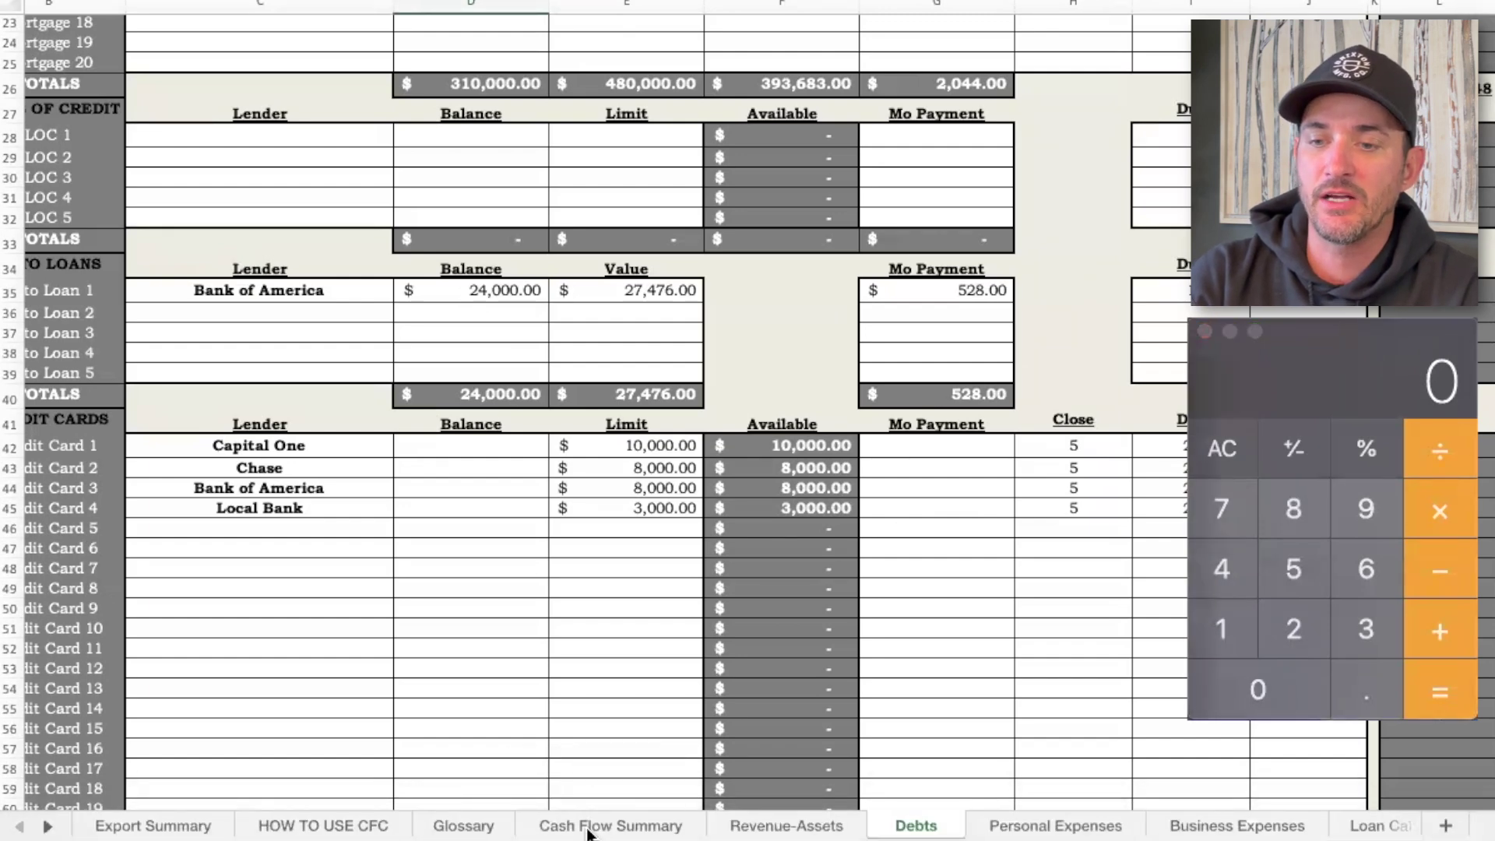
{"action": "left_click", "coordinate": [587, 831]}
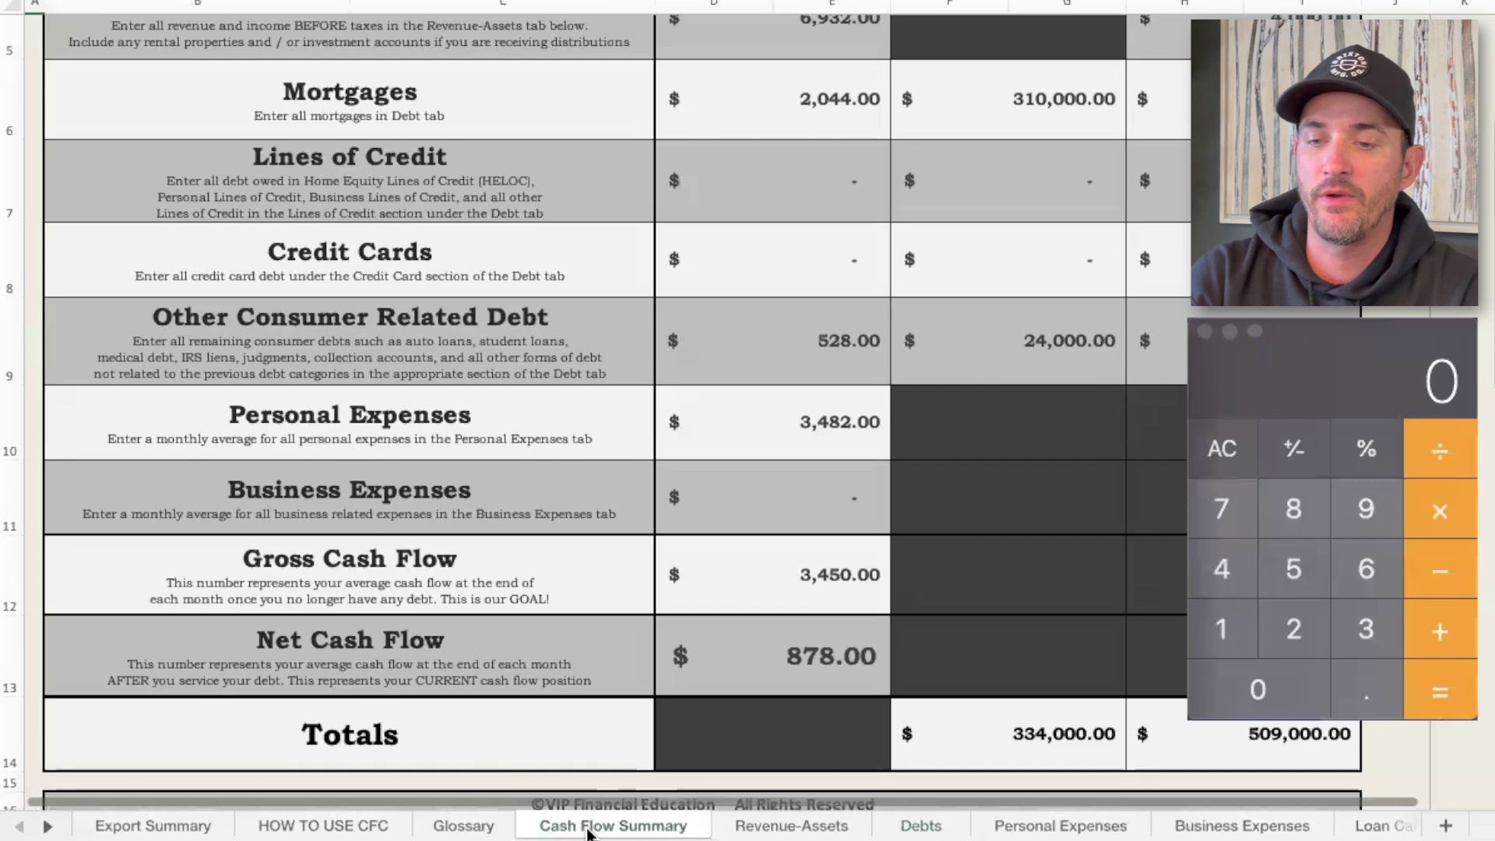
{"action": "left_click", "coordinate": [1293, 629]}
{"action": "left_click", "coordinate": [1221, 568]}
{"action": "triple_click", "coordinate": [1255, 689]}
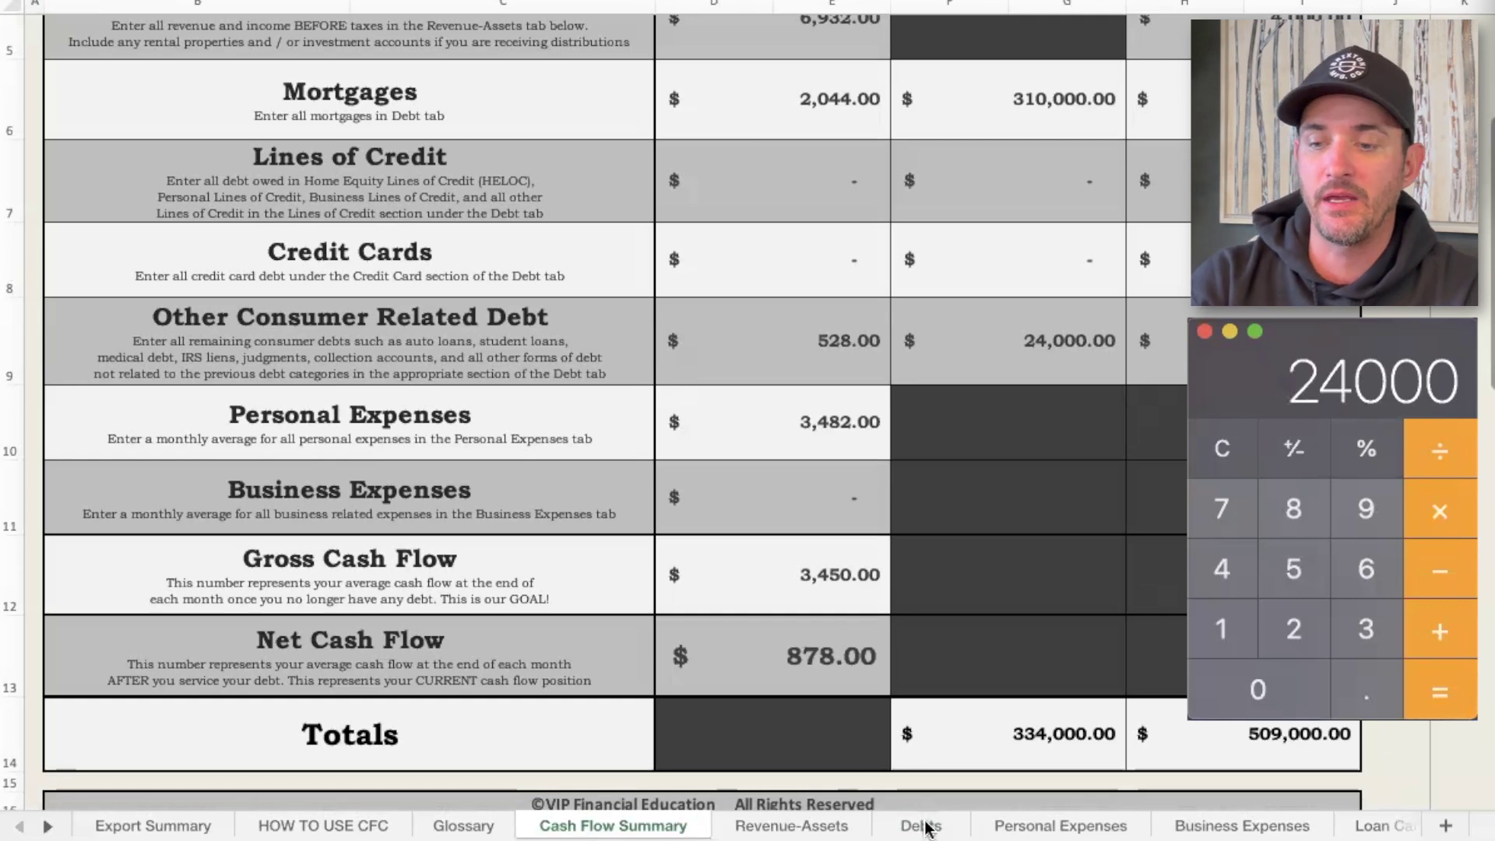
{"action": "left_click", "coordinate": [1439, 570]}
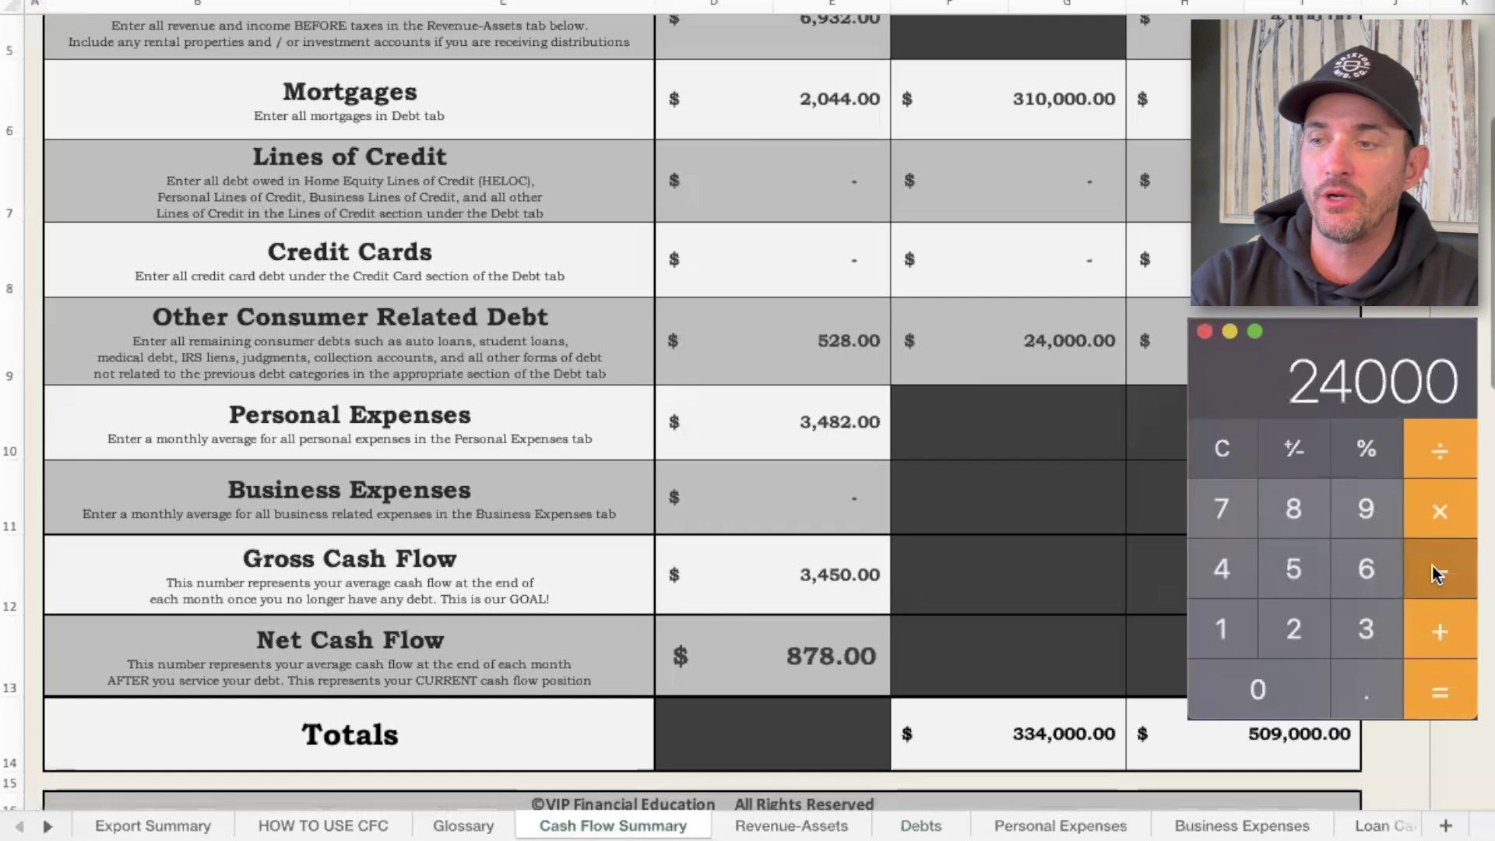
{"action": "left_click", "coordinate": [1363, 623]}
{"action": "left_click", "coordinate": [1366, 568]}
{"action": "left_click", "coordinate": [1304, 669]}
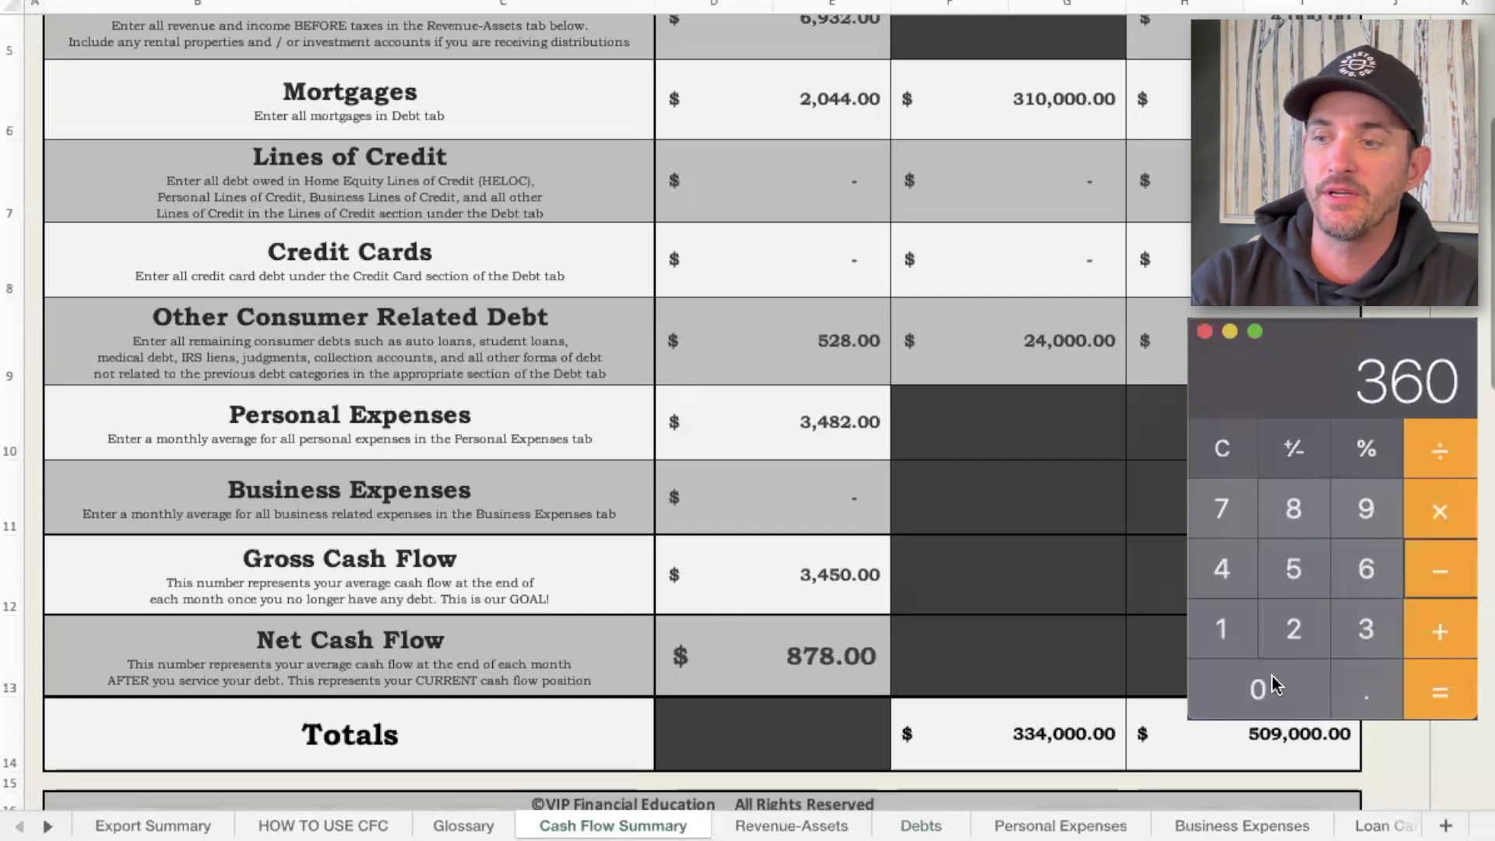
{"action": "left_click", "coordinate": [1320, 688]}
{"action": "left_click", "coordinate": [1440, 690]}
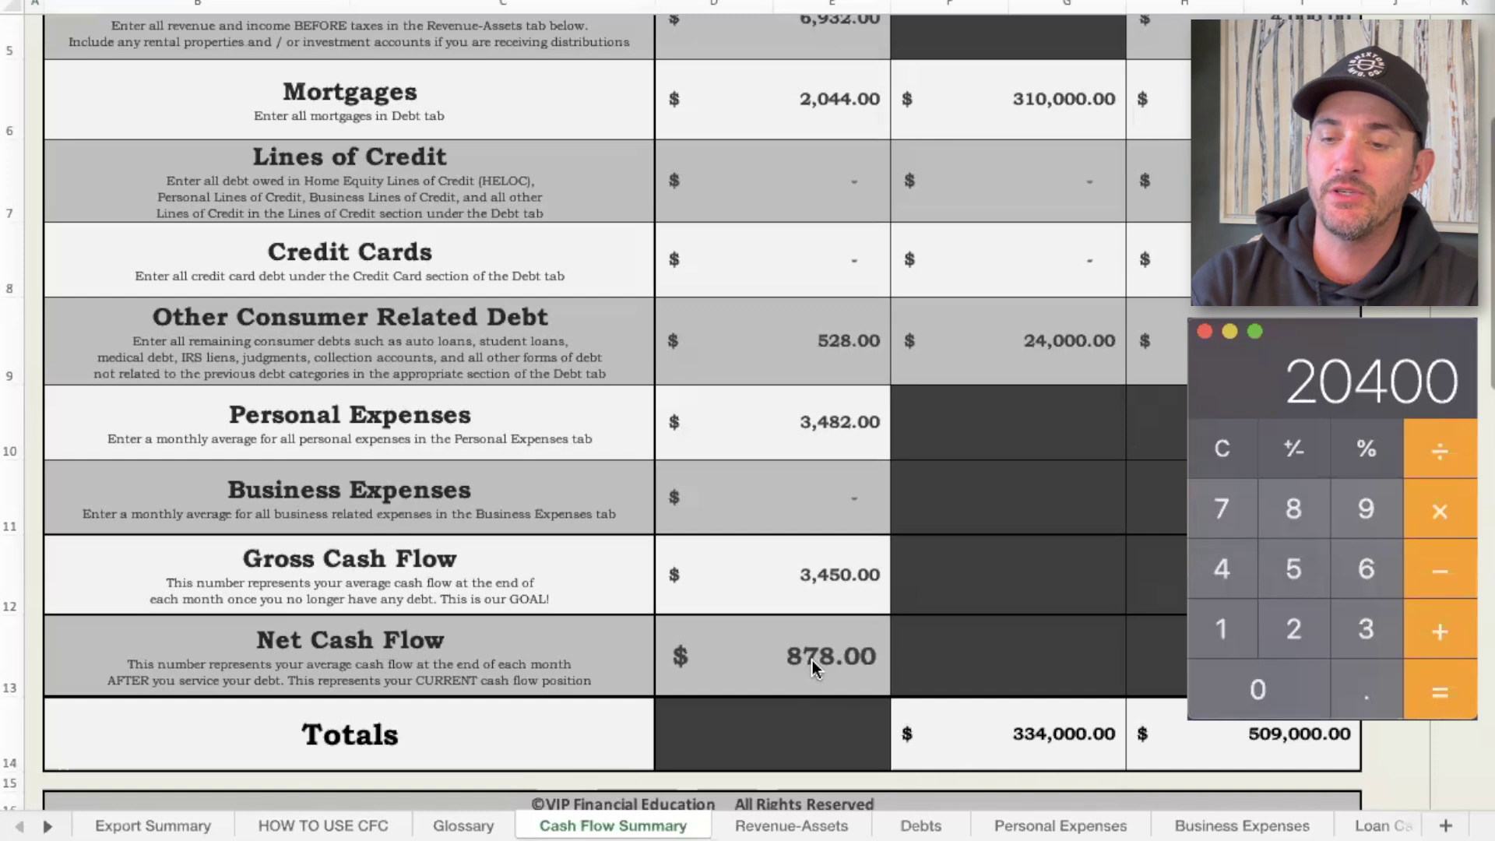
Step: Check the auto loan's monthly payment on the Debts sheet and return to the Cash Flow Summary sheet
{"action": "left_click", "coordinate": [911, 830]}
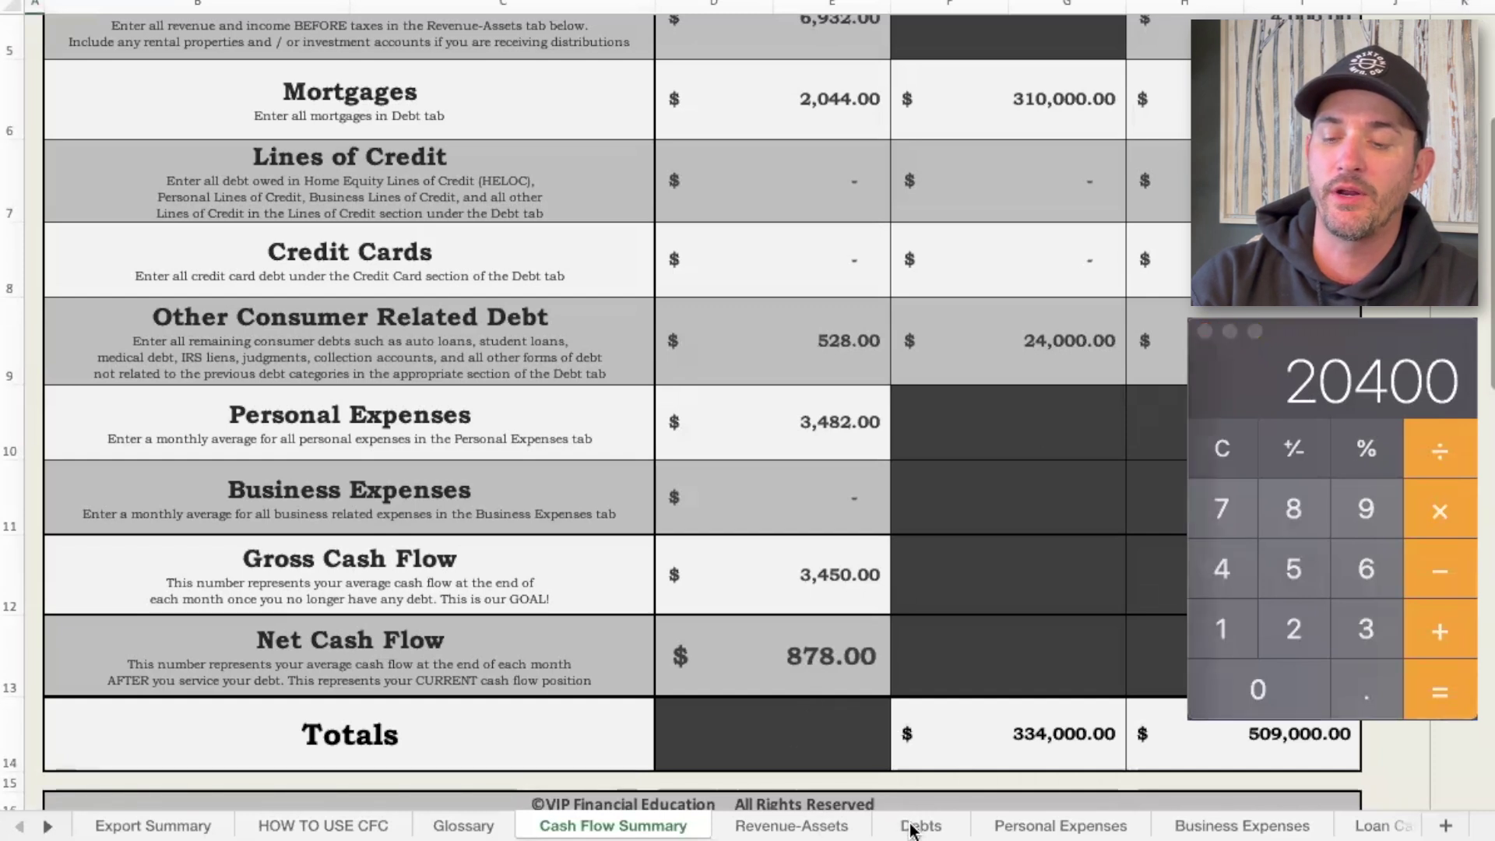
{"action": "left_click", "coordinate": [911, 829]}
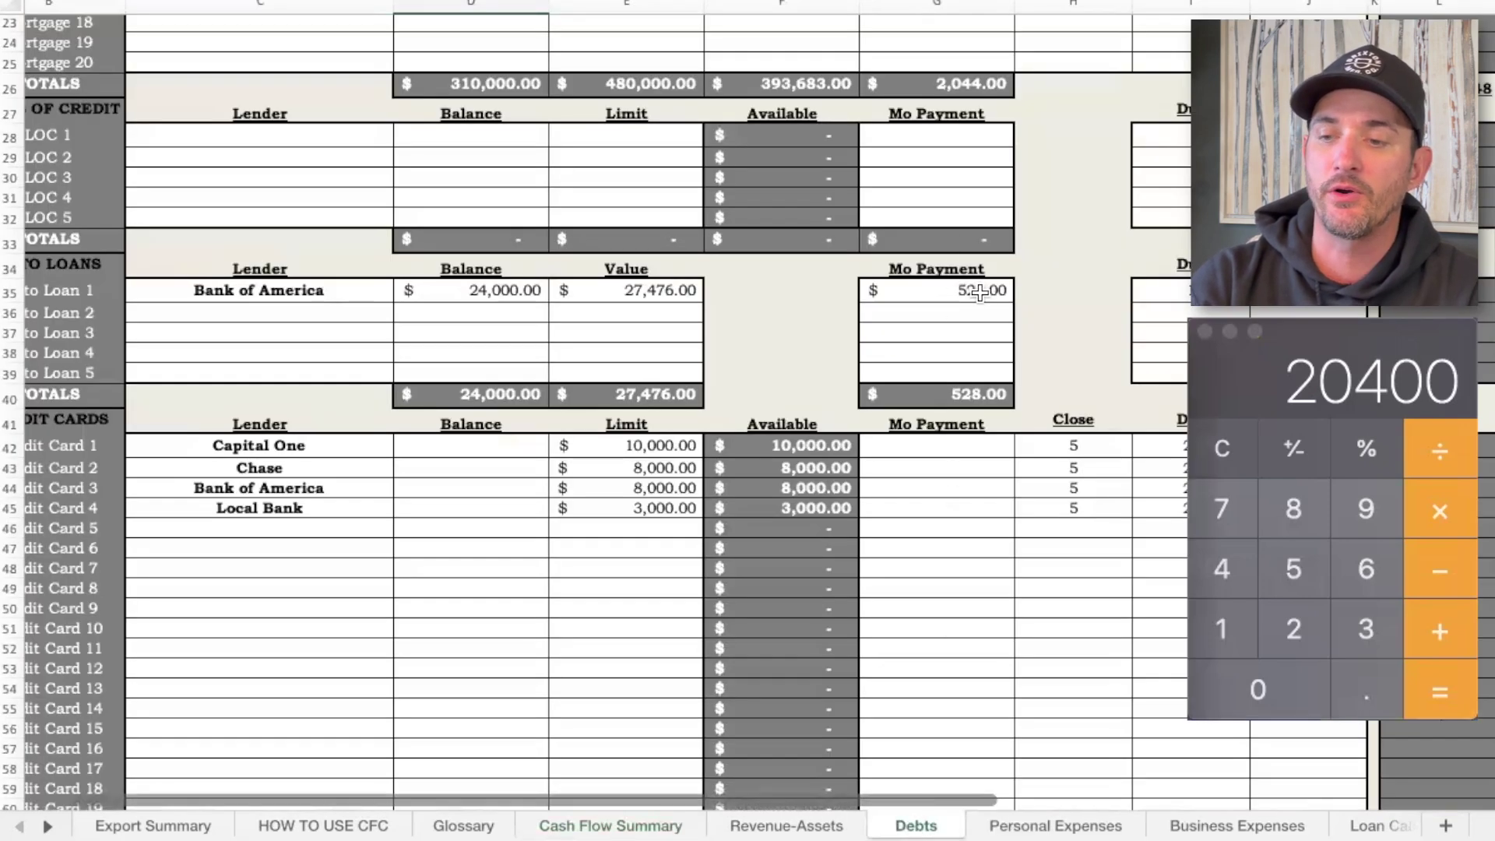
{"action": "left_click", "coordinate": [609, 824]}
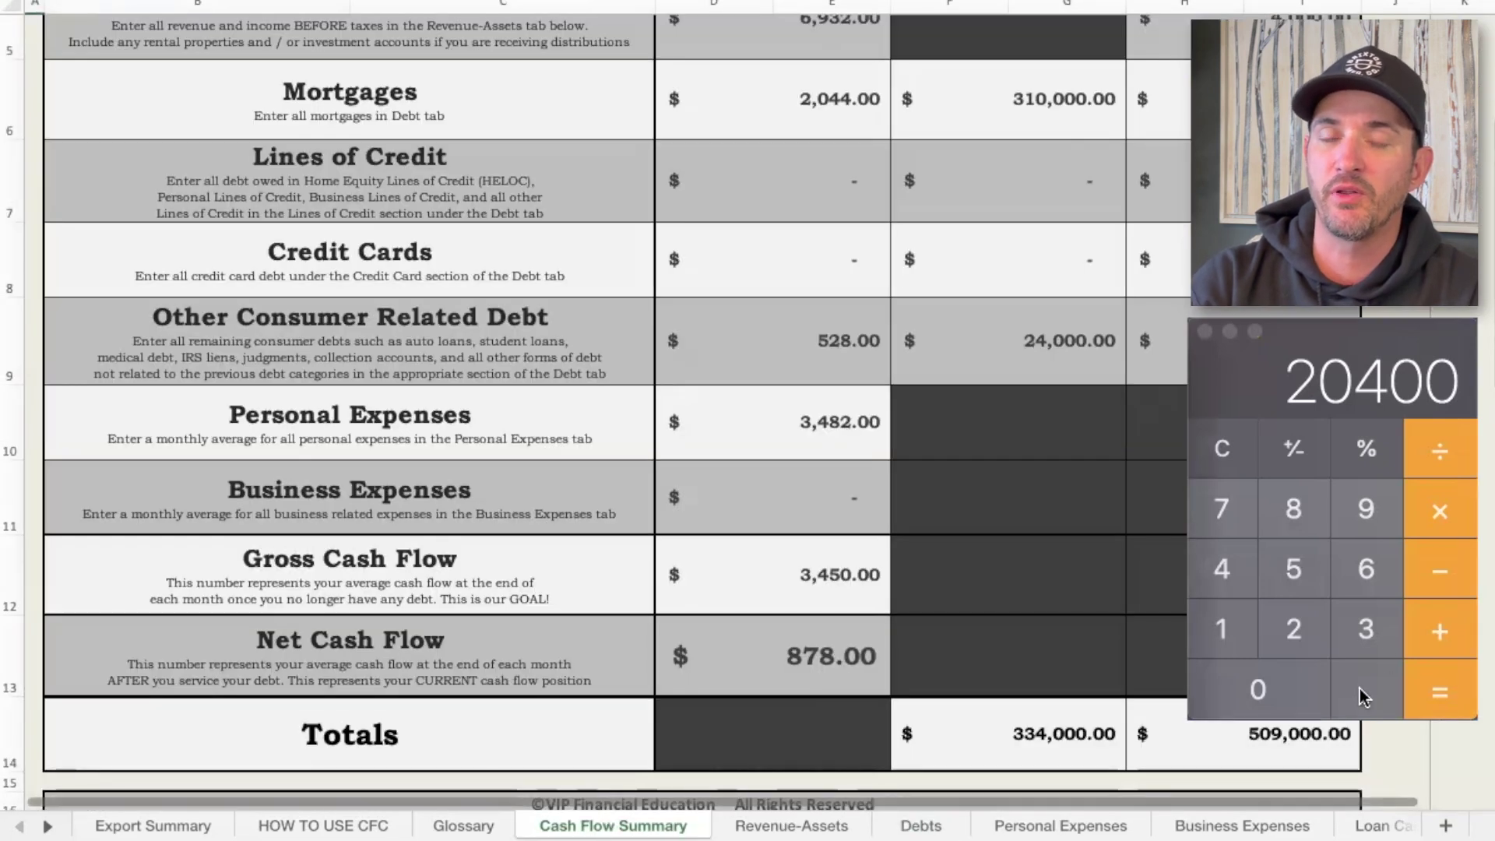
Step: Divide the remaining 20400 balance by 1178 in Calculator to get the number of payoff months
{"action": "left_click", "coordinate": [1460, 507]}
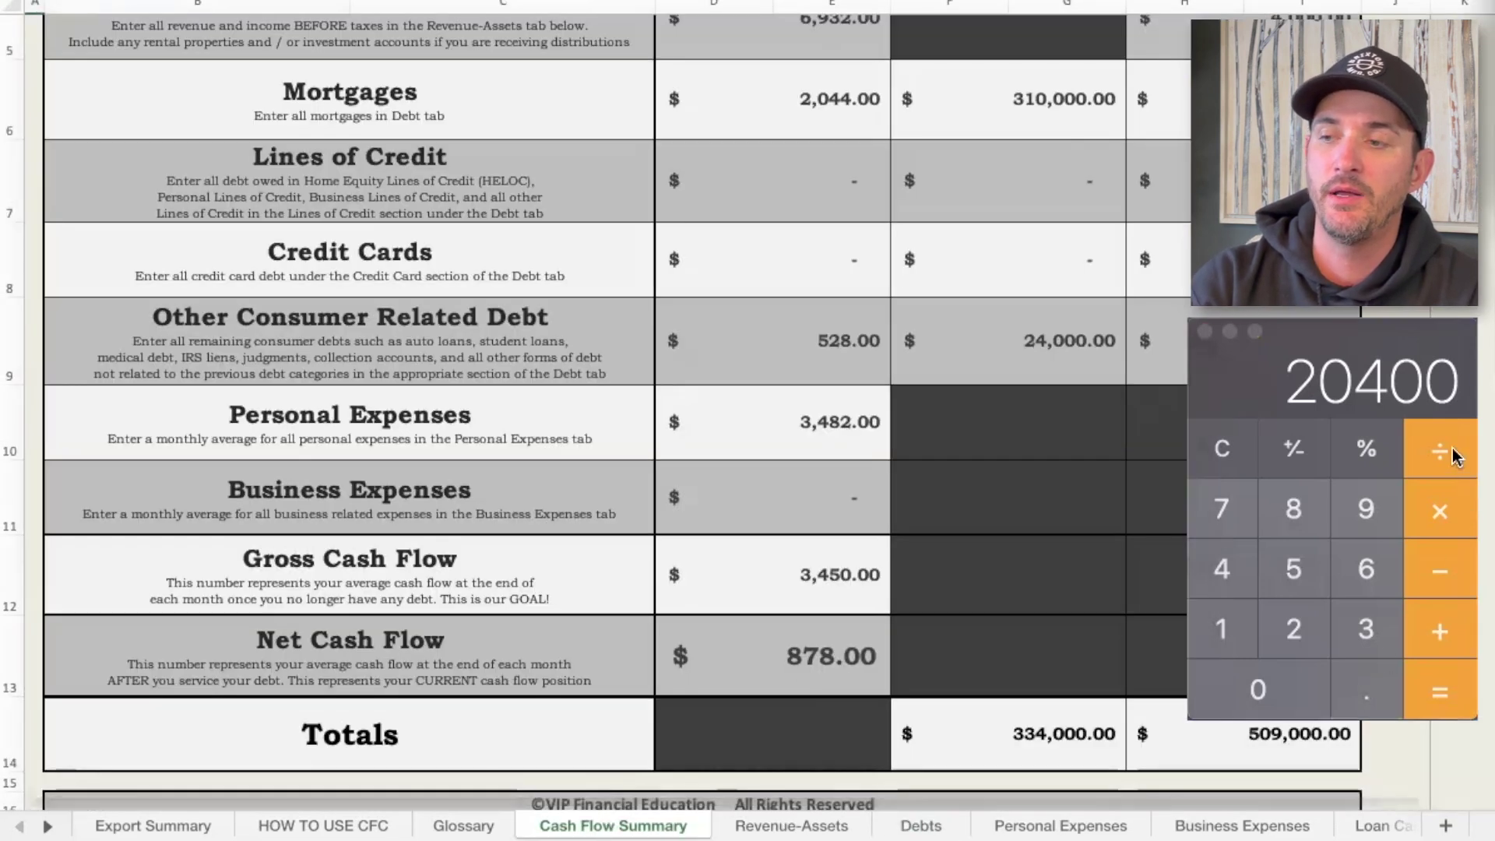
{"action": "left_click", "coordinate": [1224, 620]}
{"action": "left_click", "coordinate": [1224, 620]}
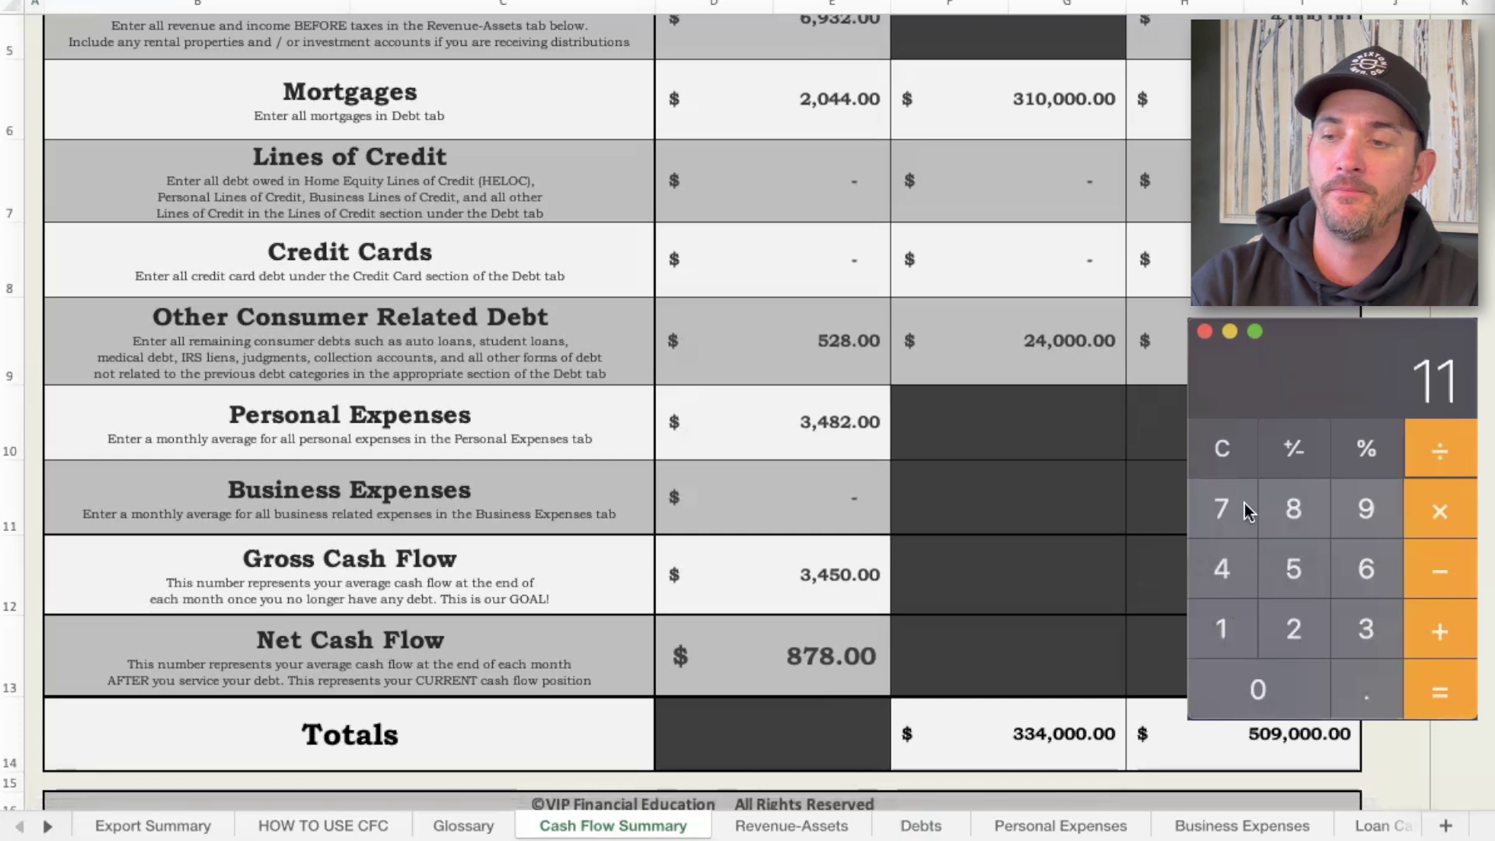
{"action": "left_click", "coordinate": [1244, 503]}
{"action": "left_click", "coordinate": [1296, 508]}
{"action": "left_click", "coordinate": [1437, 691]}
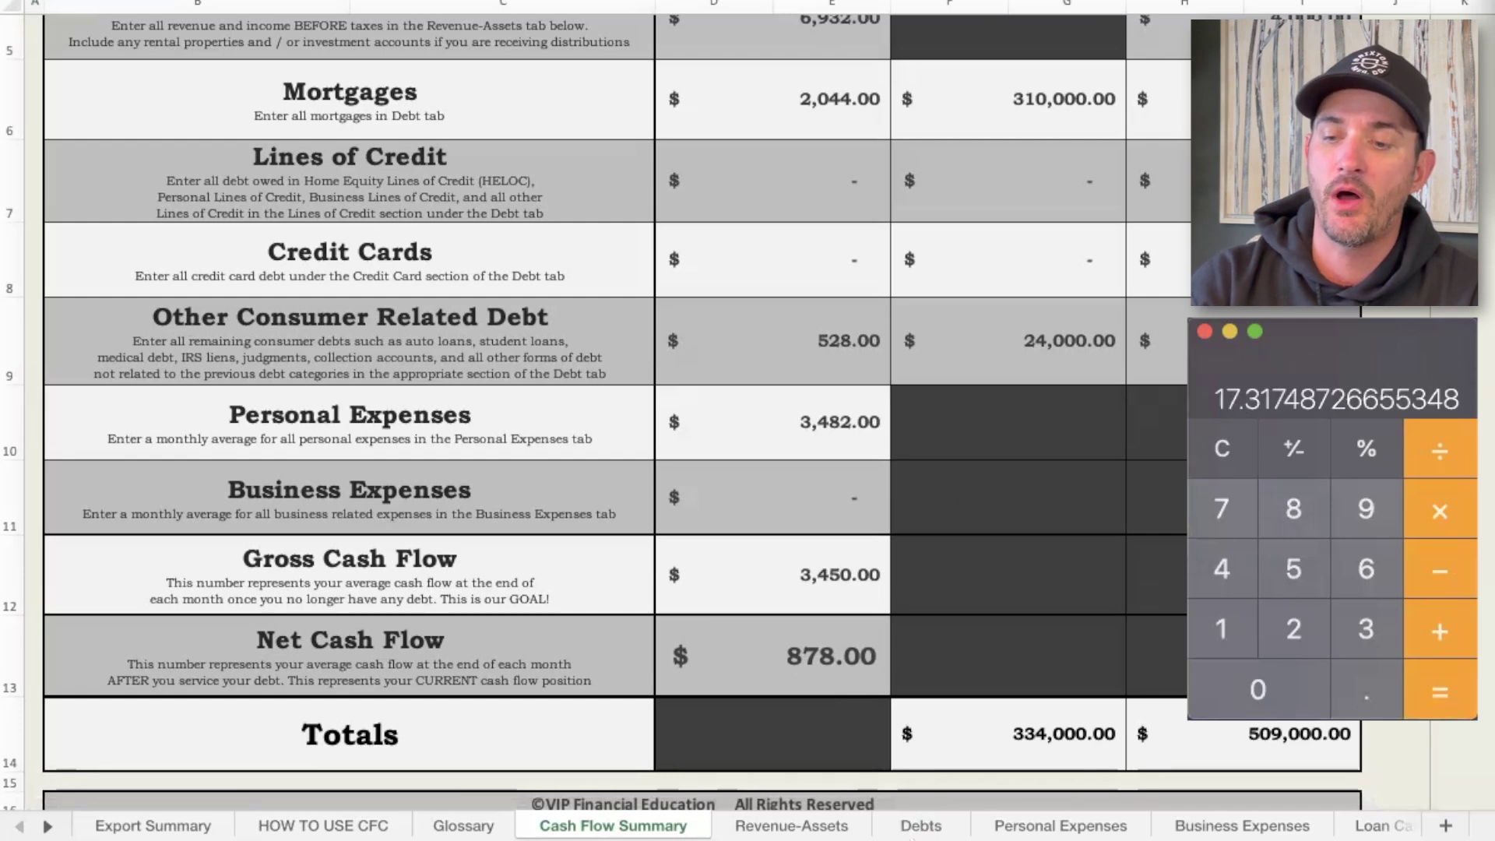
Step: Clear the monthly payment of the Bank of America auto loan on the Debts sheet
{"action": "left_click", "coordinate": [918, 825]}
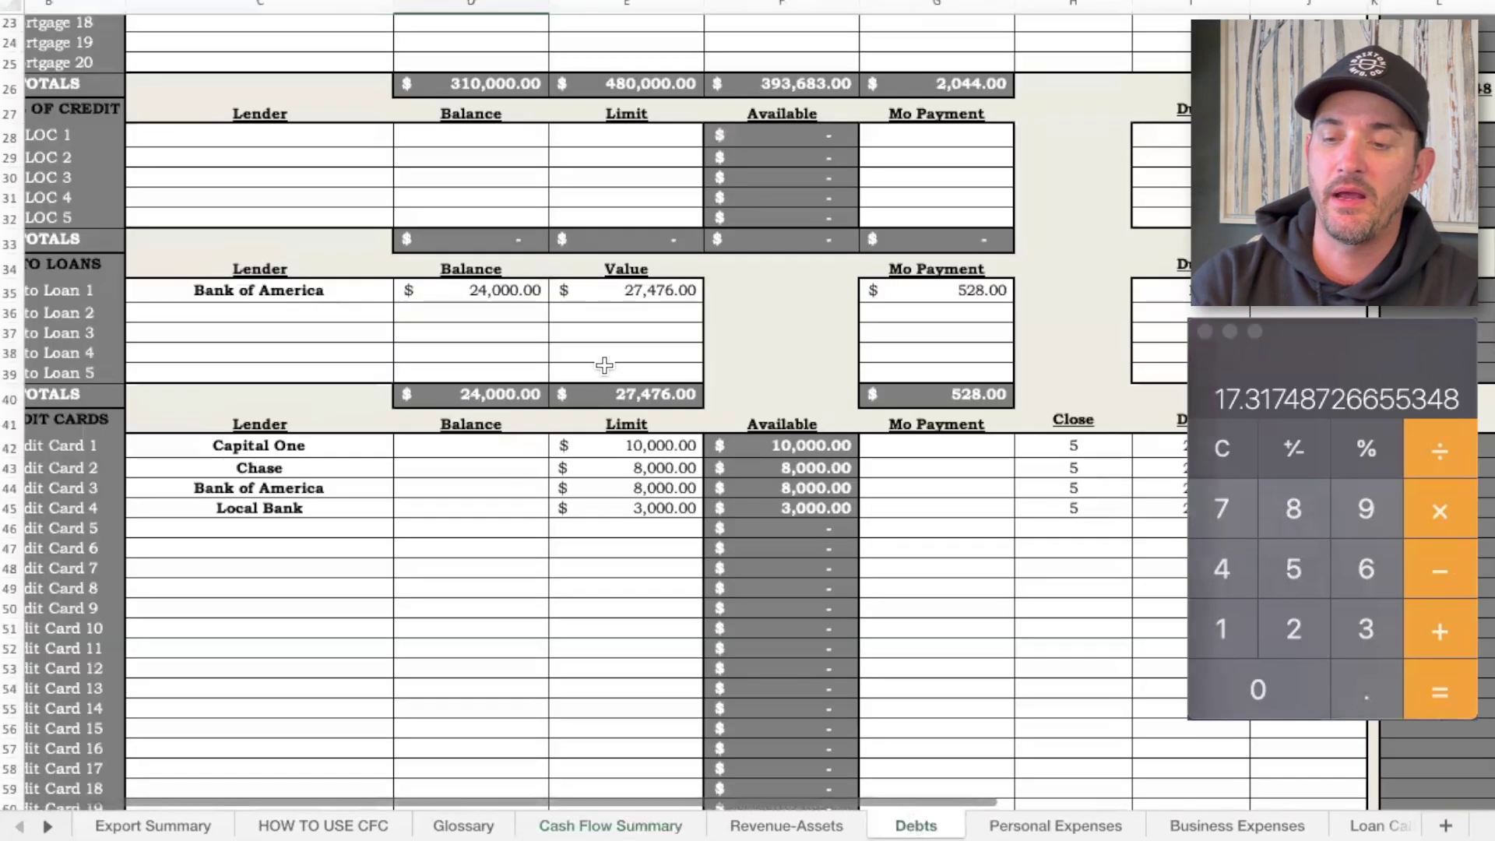
{"action": "left_click", "coordinate": [482, 300]}
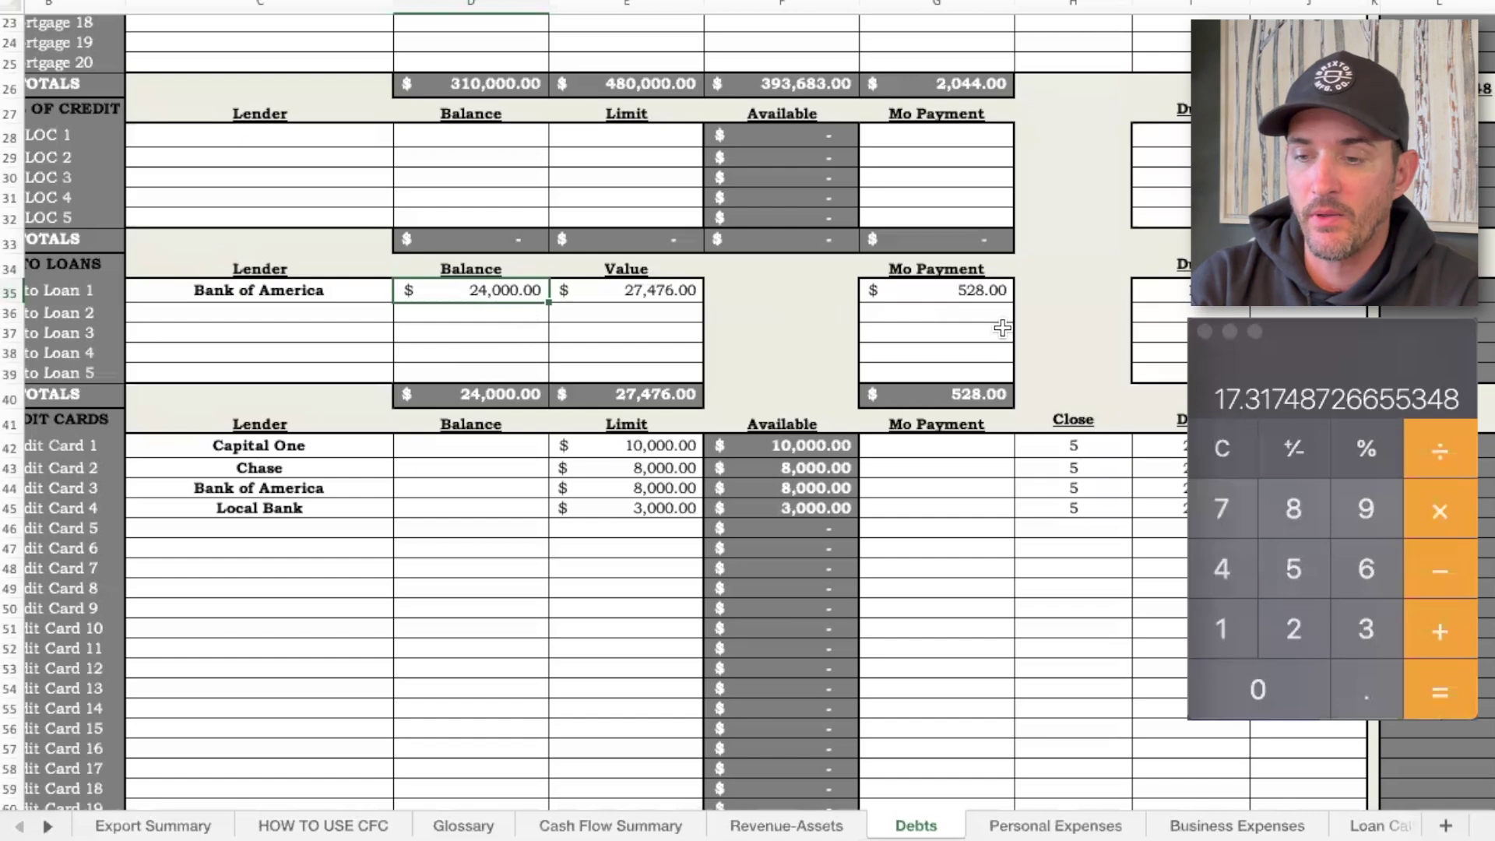
{"action": "scroll", "coordinate": [1002, 327], "scroll_direction": "down", "scroll_amount": 10}
{"action": "scroll", "coordinate": [1002, 327], "scroll_direction": "left", "scroll_amount": 2}
{"action": "scroll", "coordinate": [1002, 327], "scroll_direction": "up", "scroll_amount": 11}
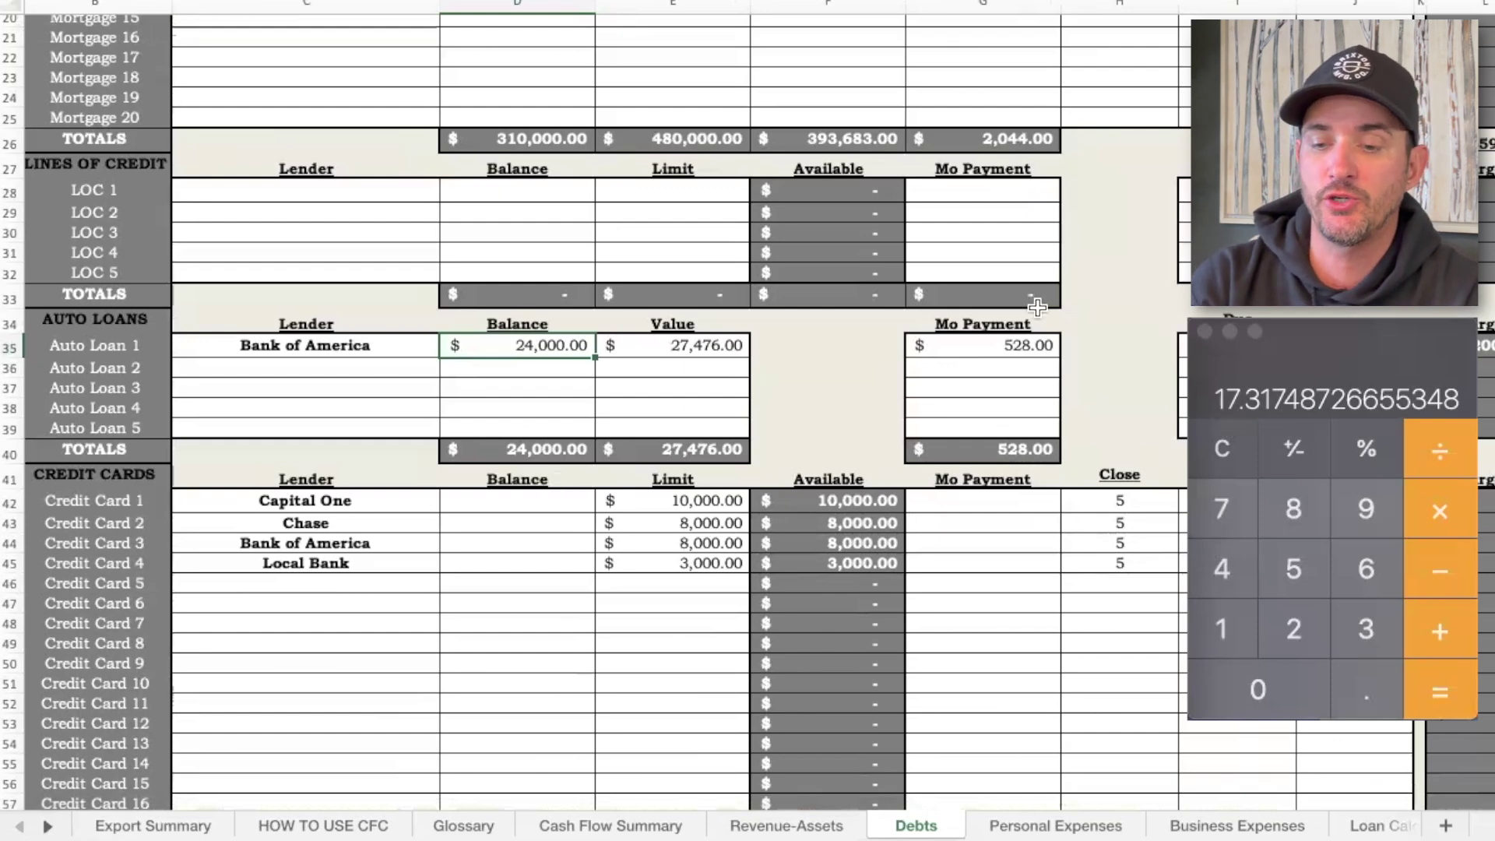
{"action": "left_click", "coordinate": [998, 347]}
{"action": "key", "text": "Delete"}
{"action": "key", "text": "Tab"}
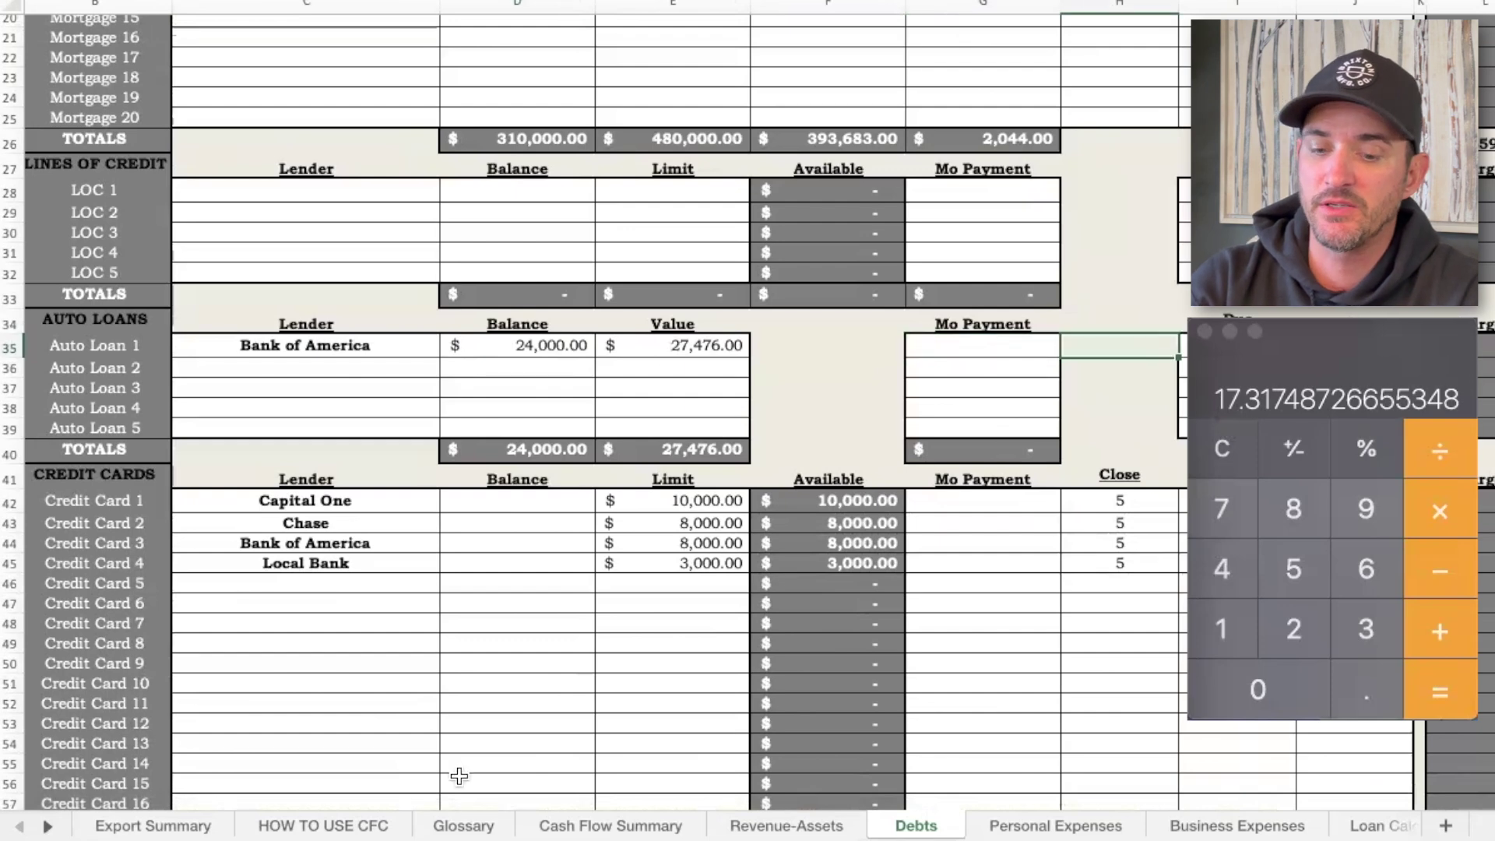
Step: Review the net cash flow on the Cash Flow Summary sheet and the cash account balances on the Revenue-Assets sheet
{"action": "left_click", "coordinate": [580, 829]}
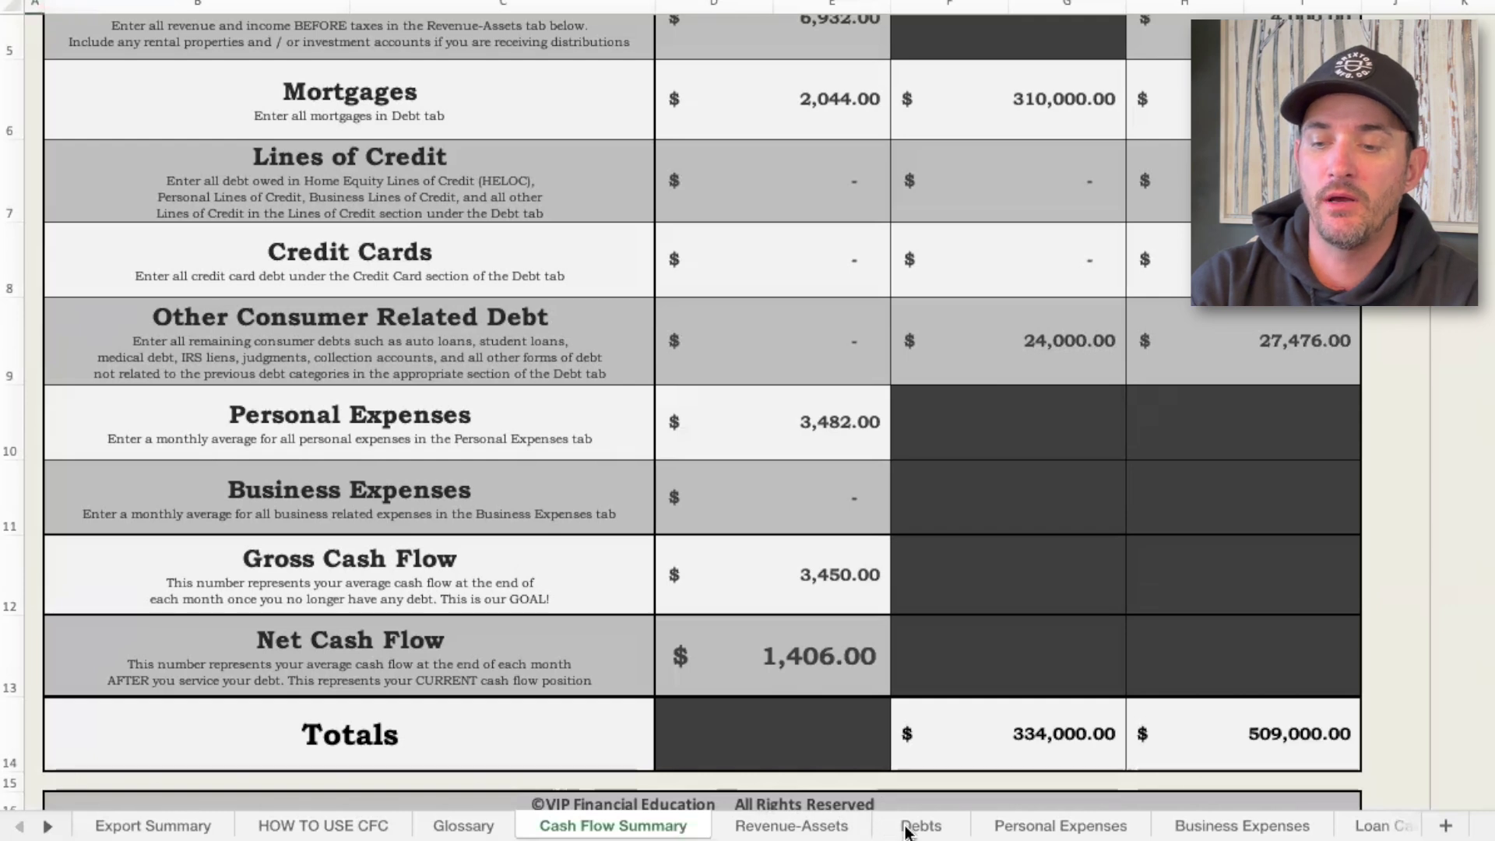
{"action": "left_click", "coordinate": [771, 828]}
{"action": "scroll", "coordinate": [724, 607], "scroll_direction": "down", "scroll_amount": 10}
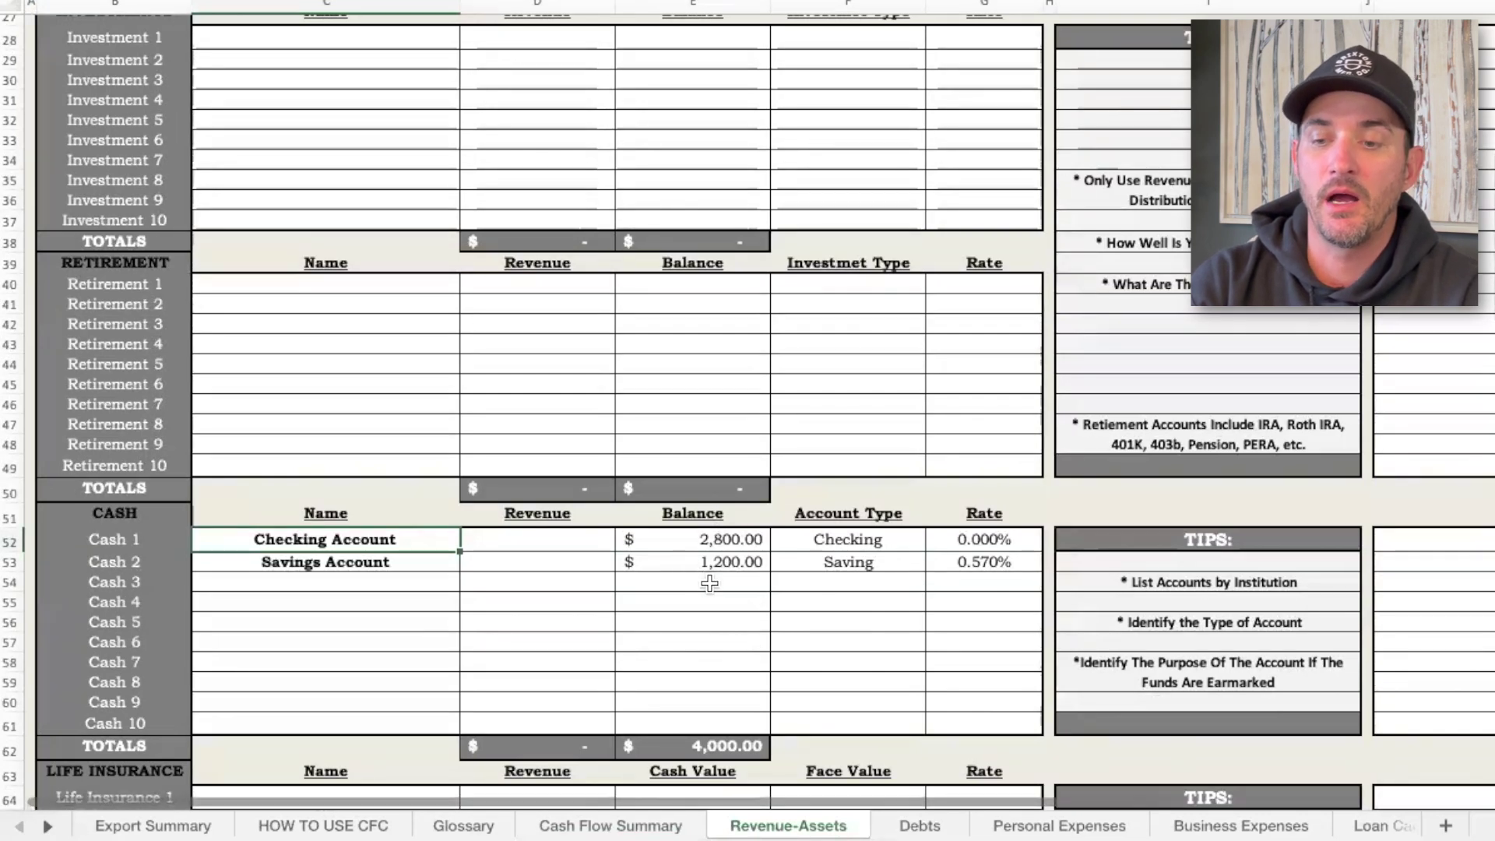
{"action": "left_click", "coordinate": [610, 825]}
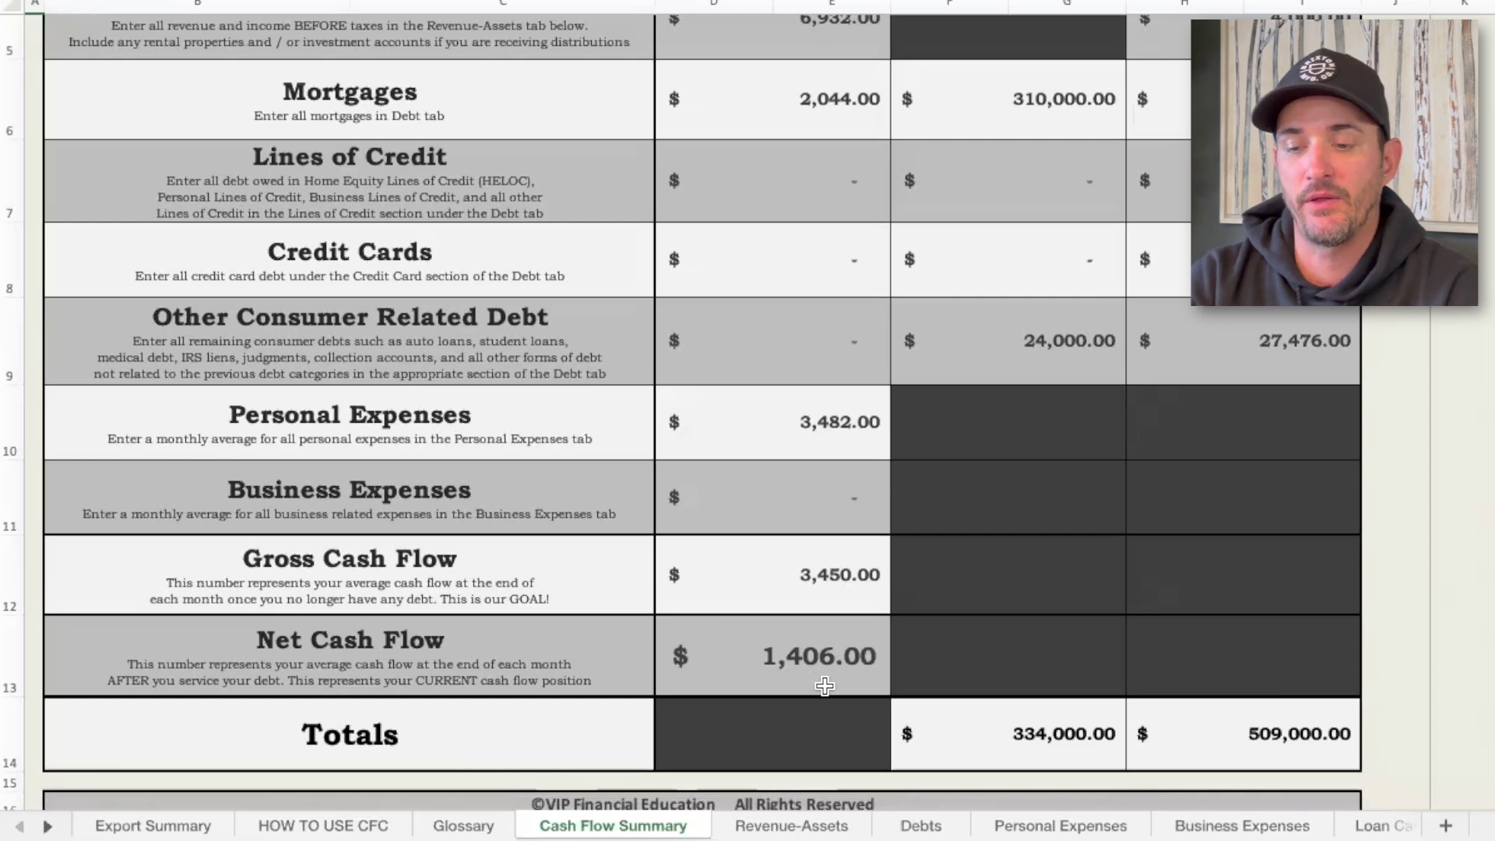
Step: Select cell J6 in the Quicken Loans mortgage row on the Debts sheet
{"action": "left_click", "coordinate": [922, 825]}
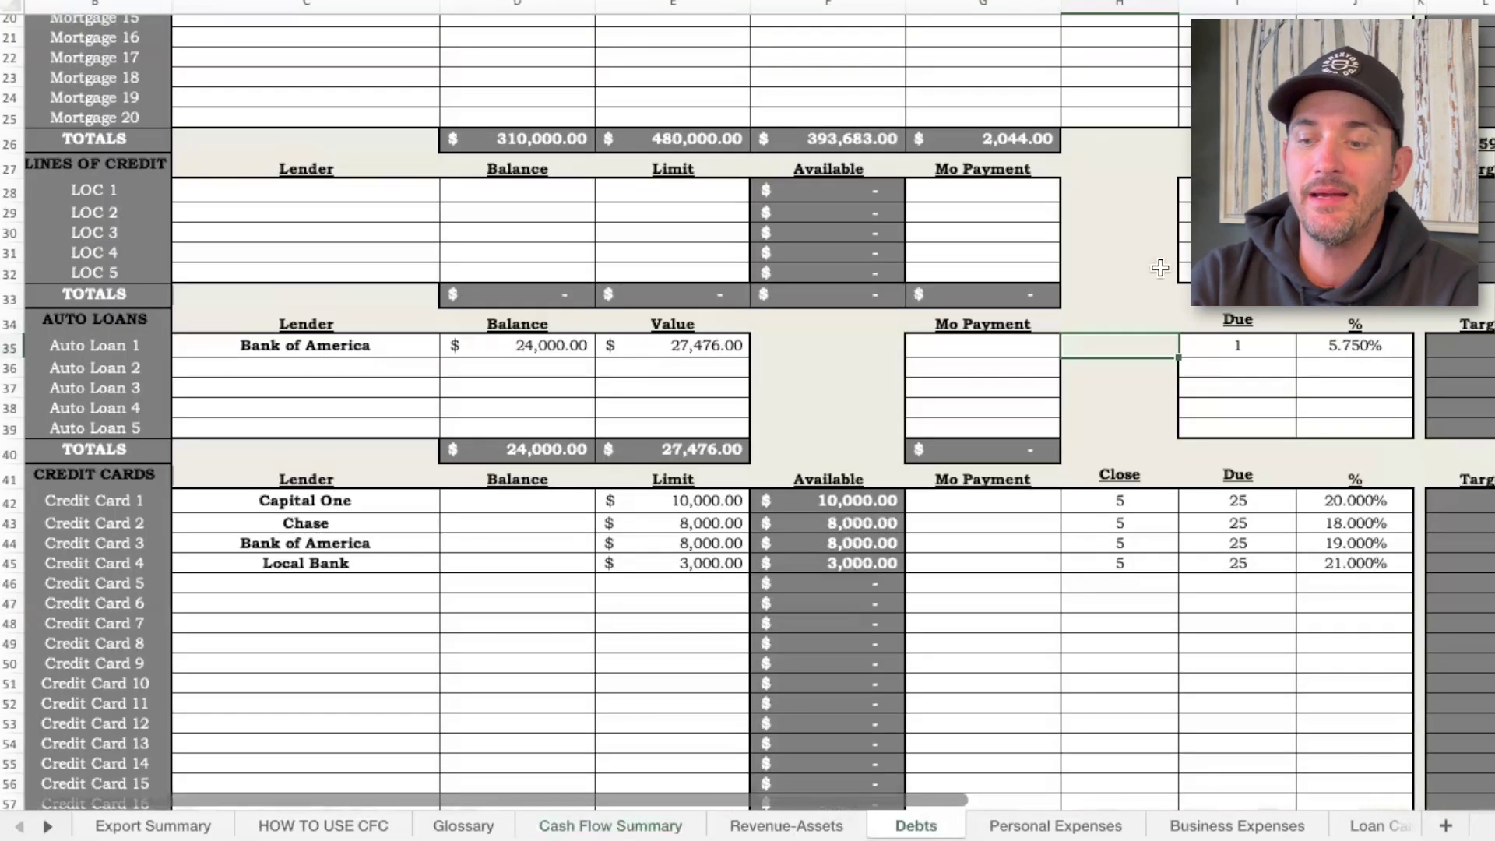
{"action": "scroll", "coordinate": [1160, 268], "scroll_direction": "up", "scroll_amount": 10}
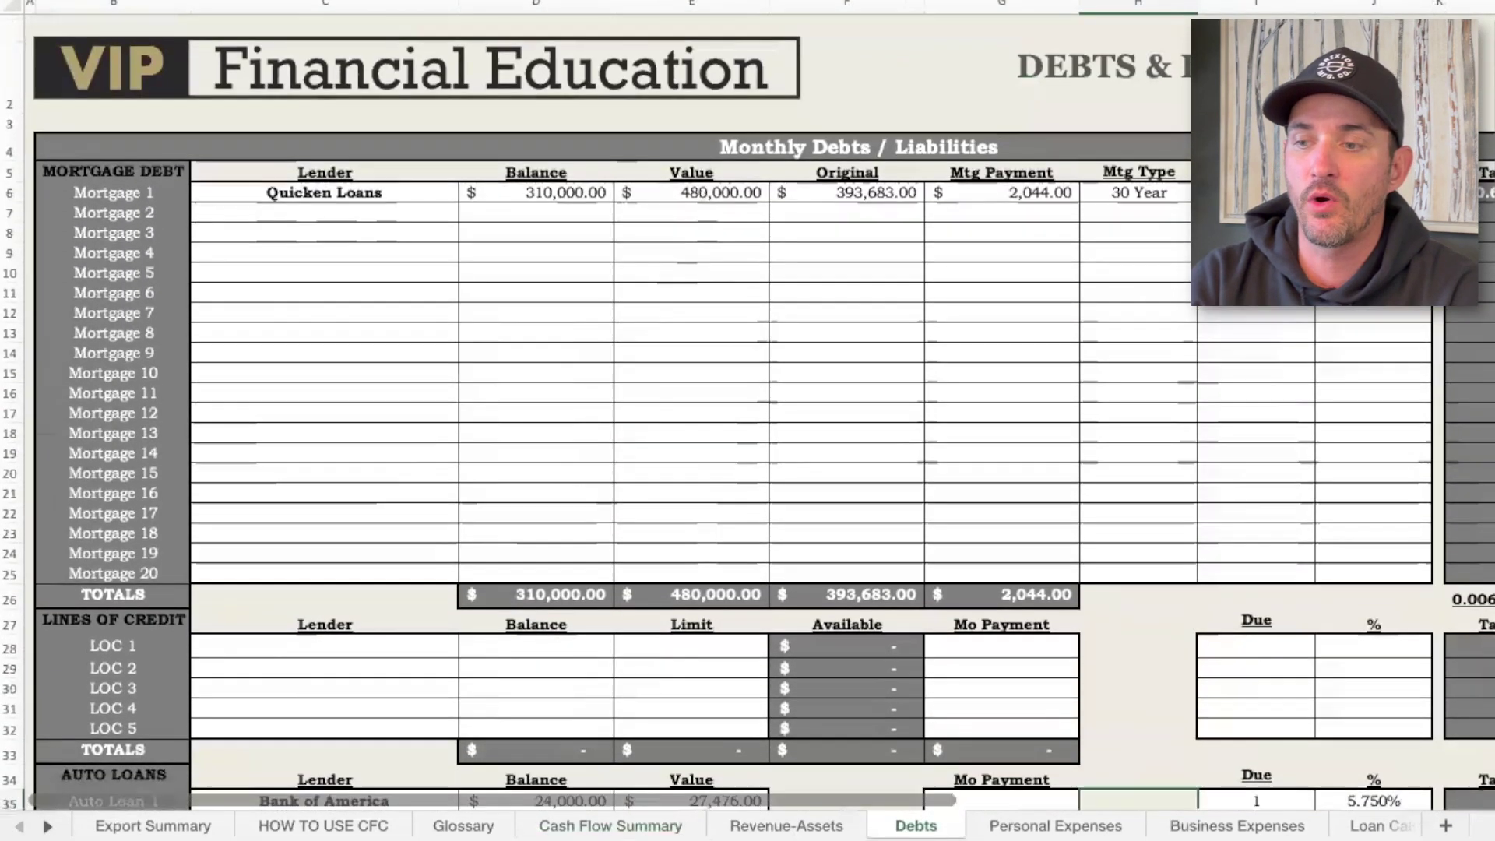
{"action": "left_click", "coordinate": [1373, 192]}
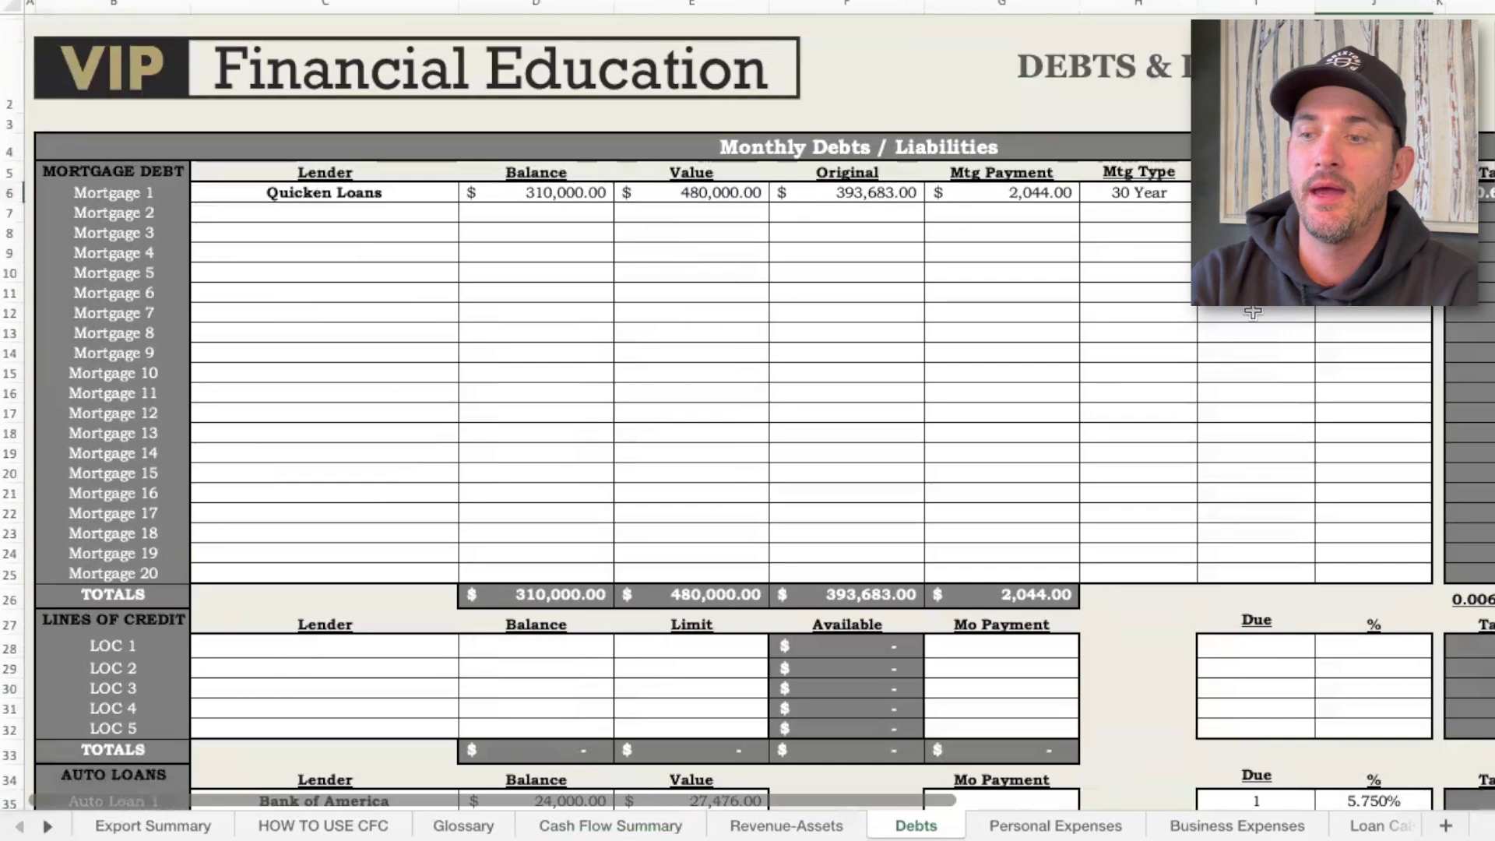